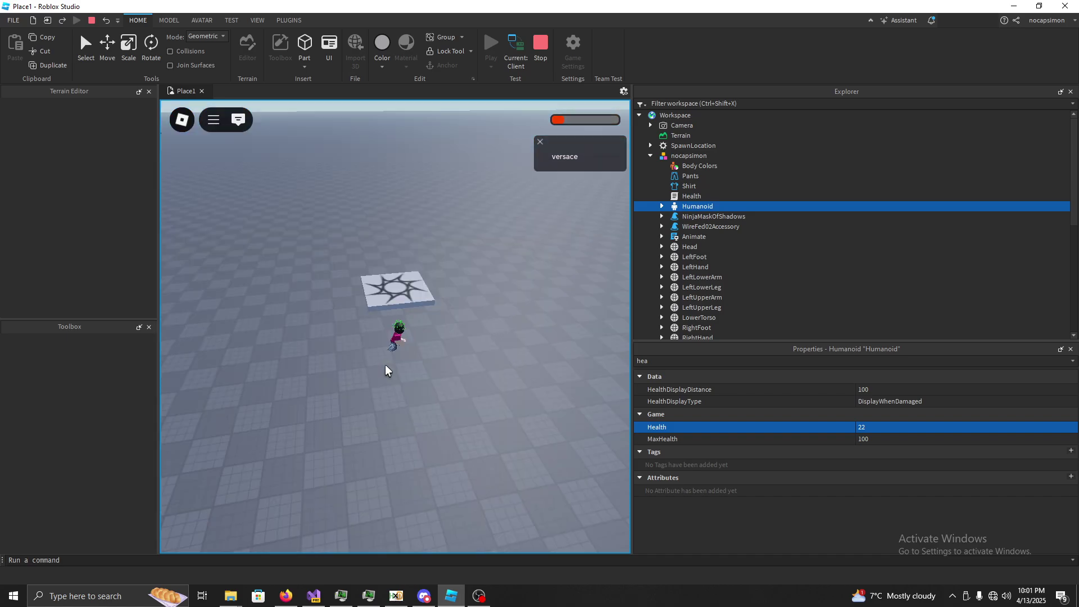
# Launch Cheat Engine via a 'che' search and move it left, keeping Health 22 visible.
pyautogui.press('w')
pyautogui.scroll(3, 382, 364)
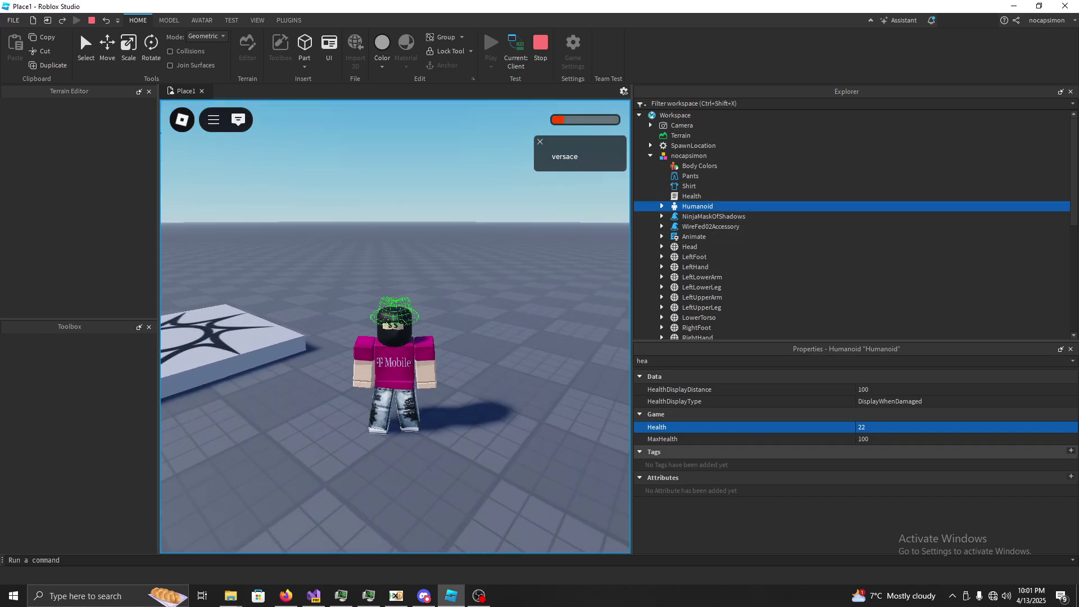
pyautogui.press('super')
pyautogui.write('che')
pyautogui.press('Return')
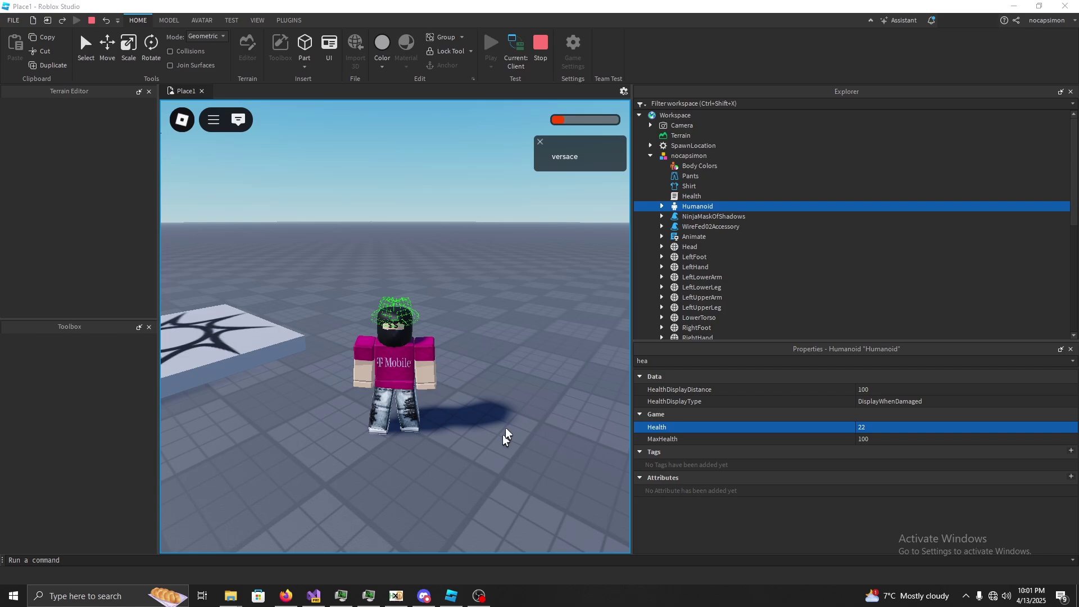
pyautogui.moveTo(599, 139); pyautogui.dragTo(285, 109)
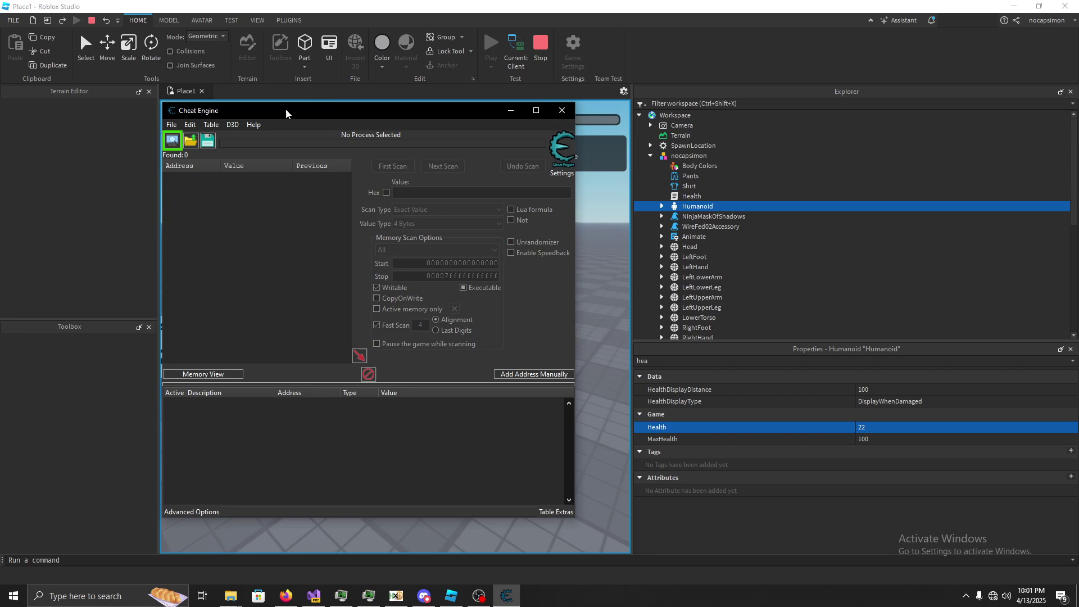
# Attach Cheat Engine to RobloxStudioBeta.exe and run a first Float scan for health 22.
pyautogui.click(173, 140)
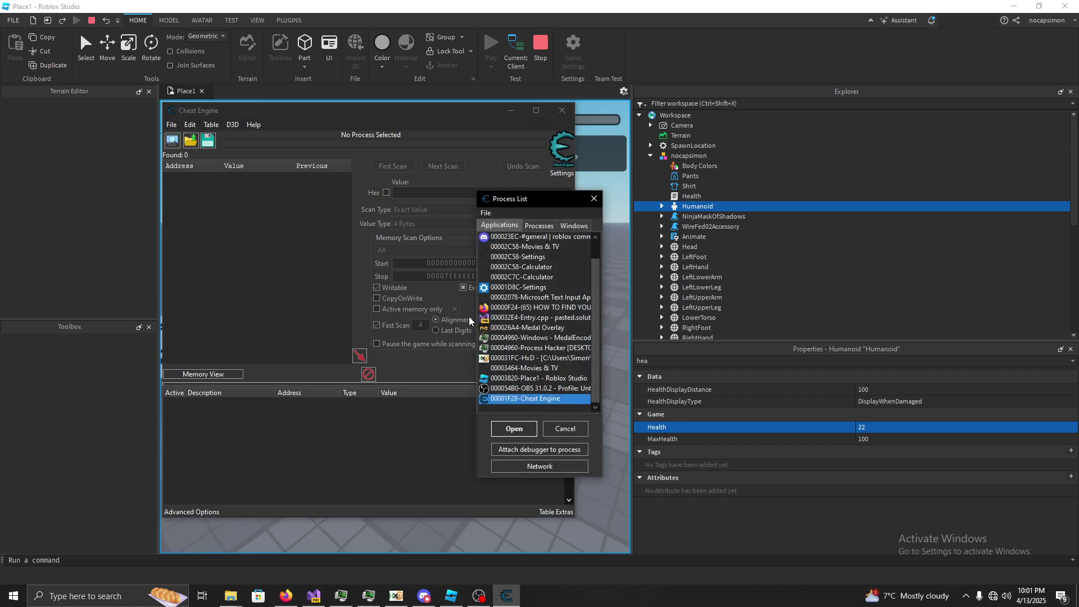
pyautogui.doubleClick(534, 378)
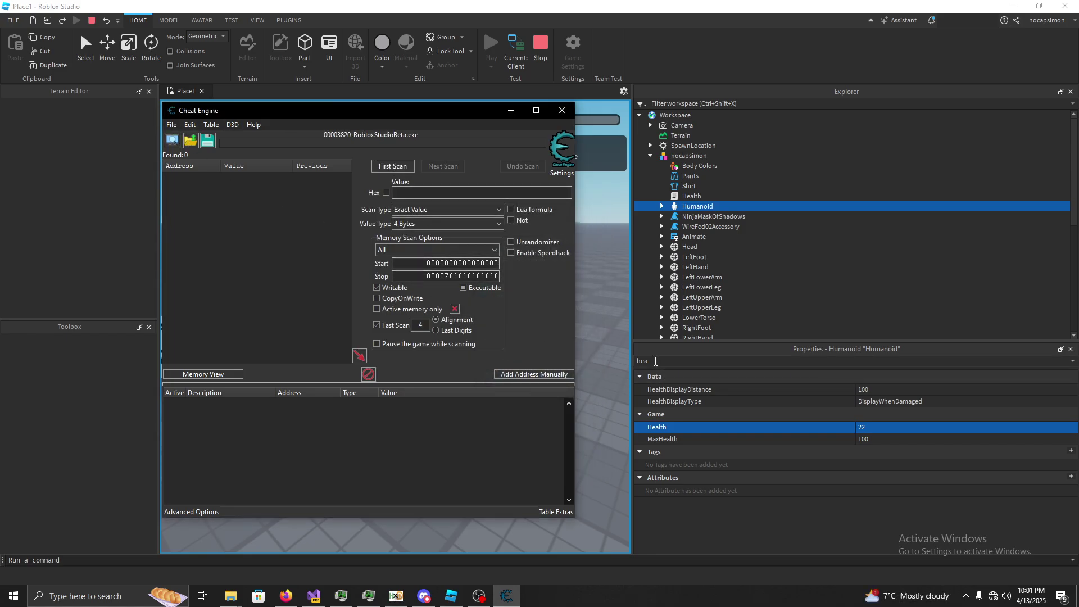
pyautogui.click(410, 223)
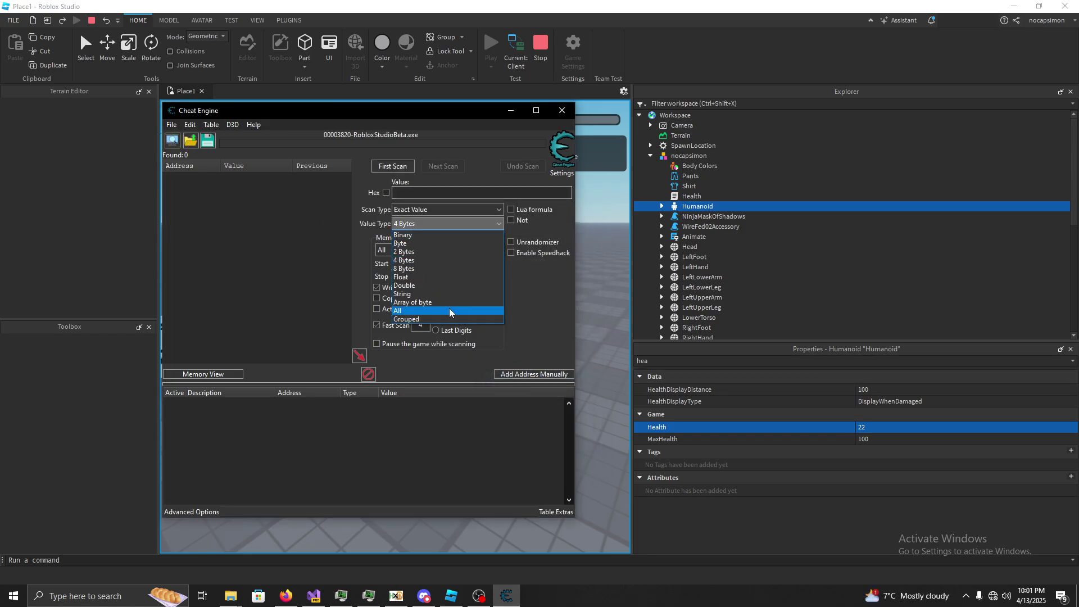
pyautogui.click(410, 277)
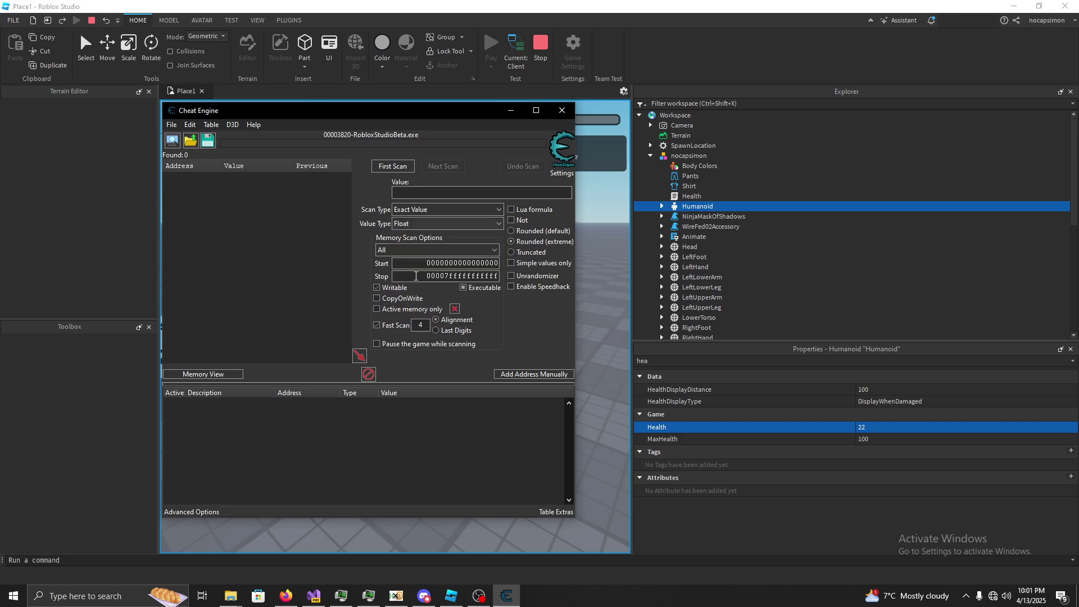
pyautogui.click(419, 192)
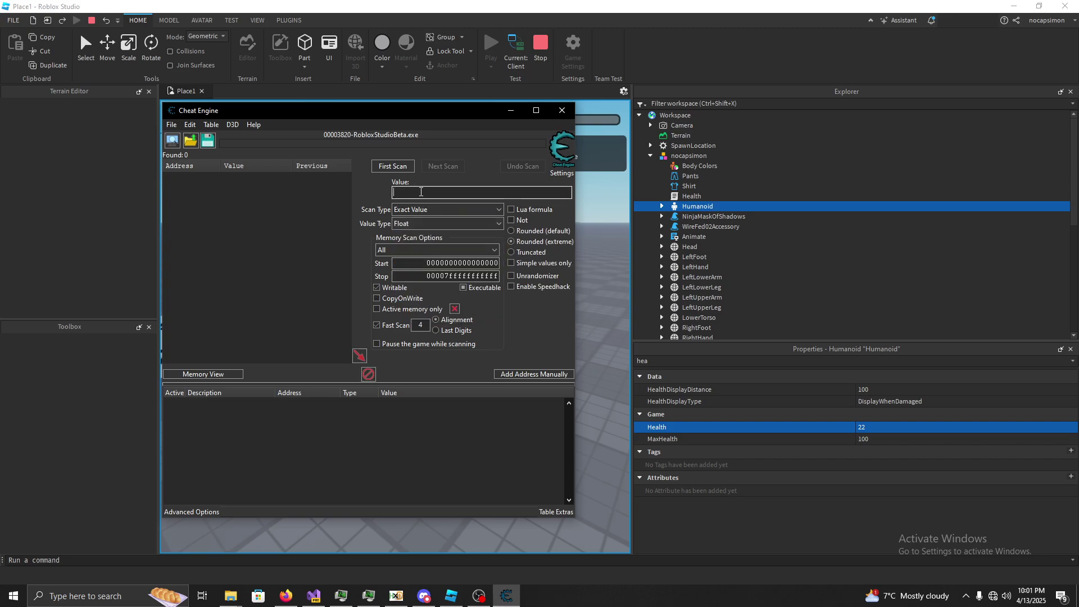
pyautogui.click(396, 170)
# Change the Humanoid's Health to 25 in Studio and rescan for the value 24.
pyautogui.click(700, 206)
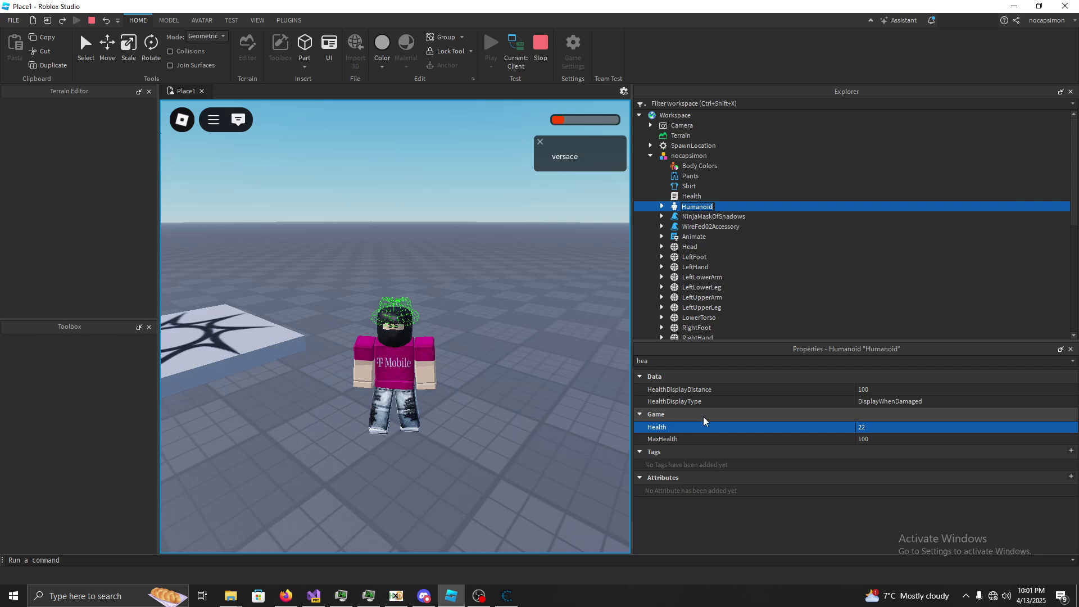
pyautogui.hotkey('alt', 'Tab')
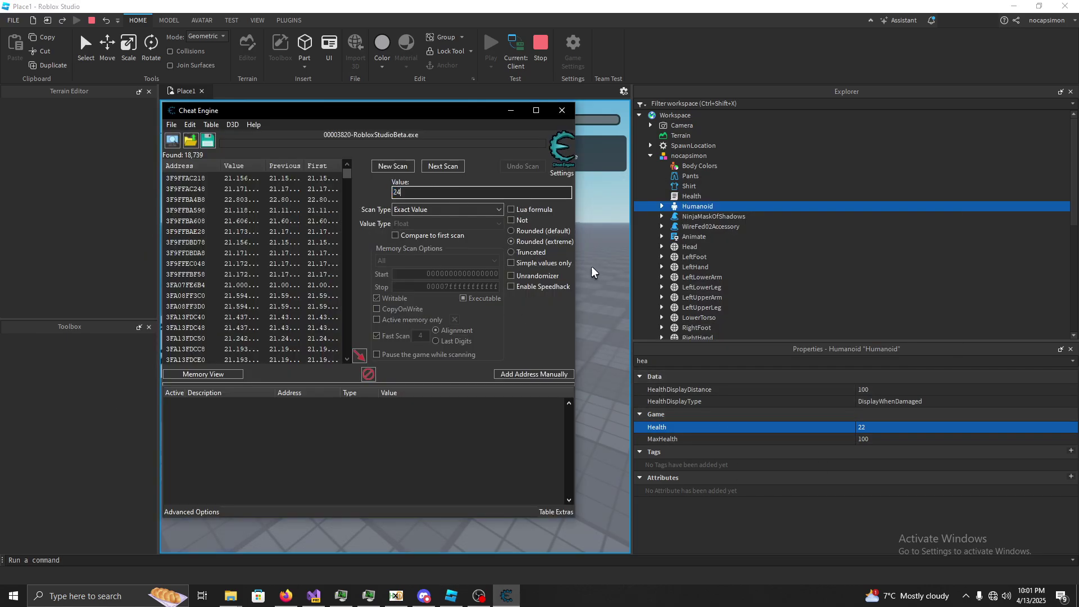
pyautogui.click(865, 427)
pyautogui.press('BackSpace')
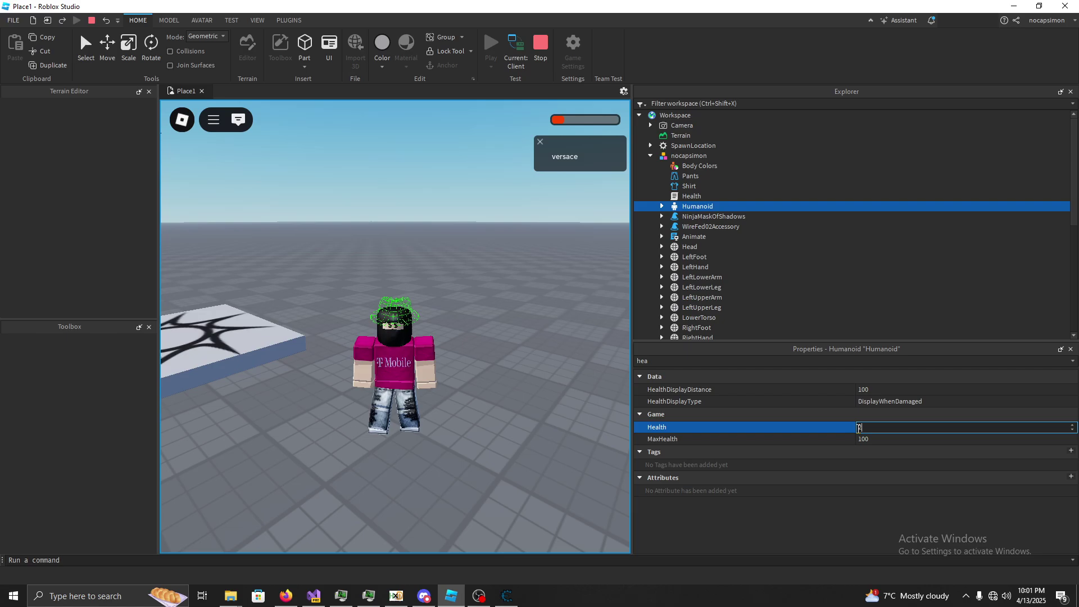
pyautogui.write('25')
pyautogui.press('Return')
pyautogui.hotkey('alt', 'Tab')
pyautogui.write('24')
pyautogui.click(443, 166)
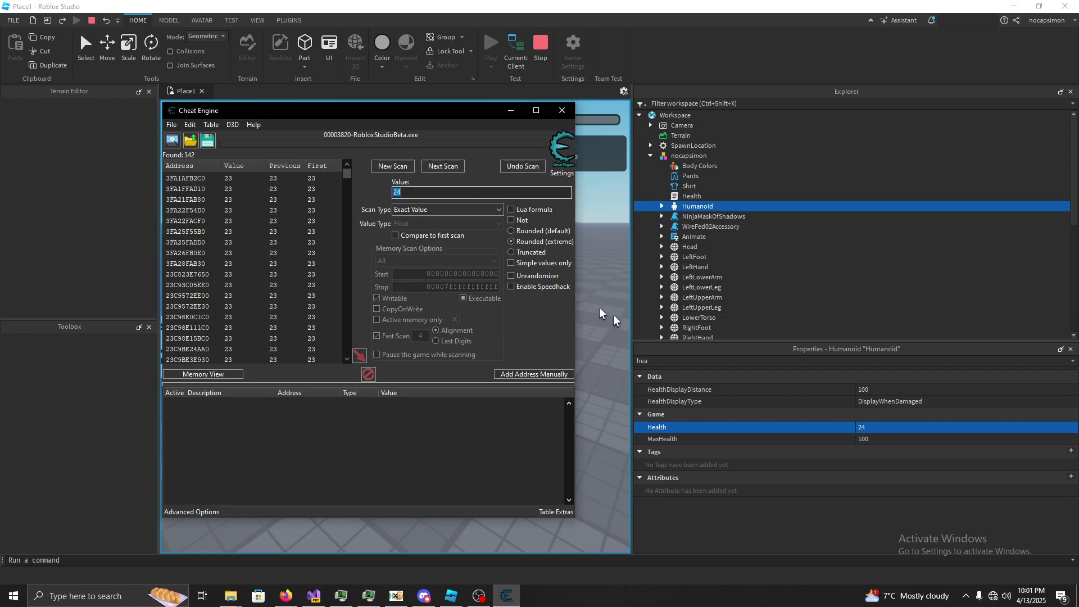
# Restart with a fresh scan for 24, then set Health to 32 and narrow results to 32.
pyautogui.scroll(-8, 314, 236)
pyautogui.scroll(8, 317, 234)
pyautogui.click(404, 167)
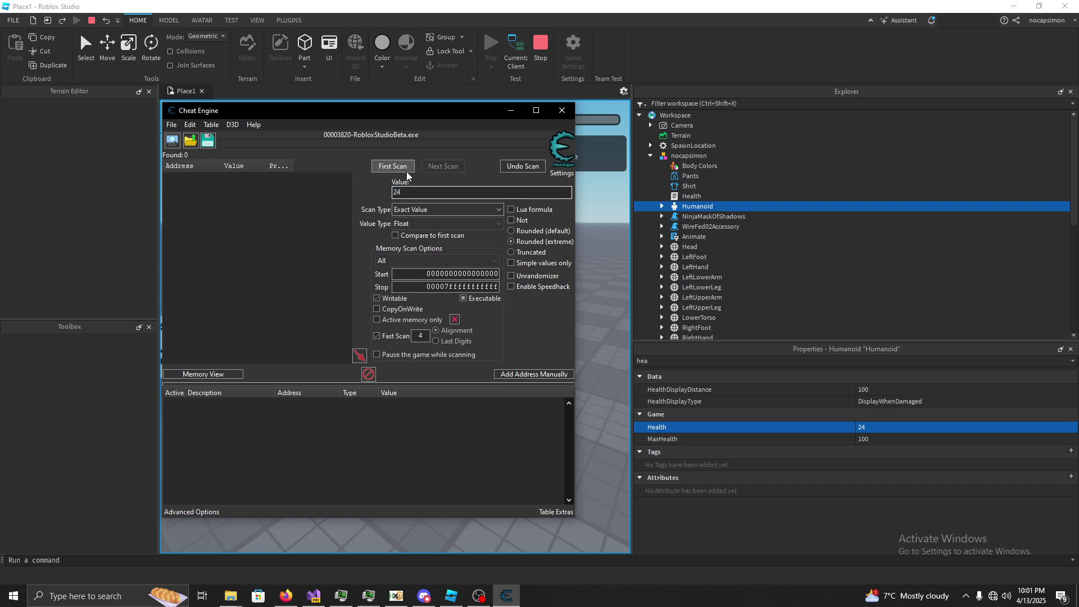
pyautogui.click(402, 166)
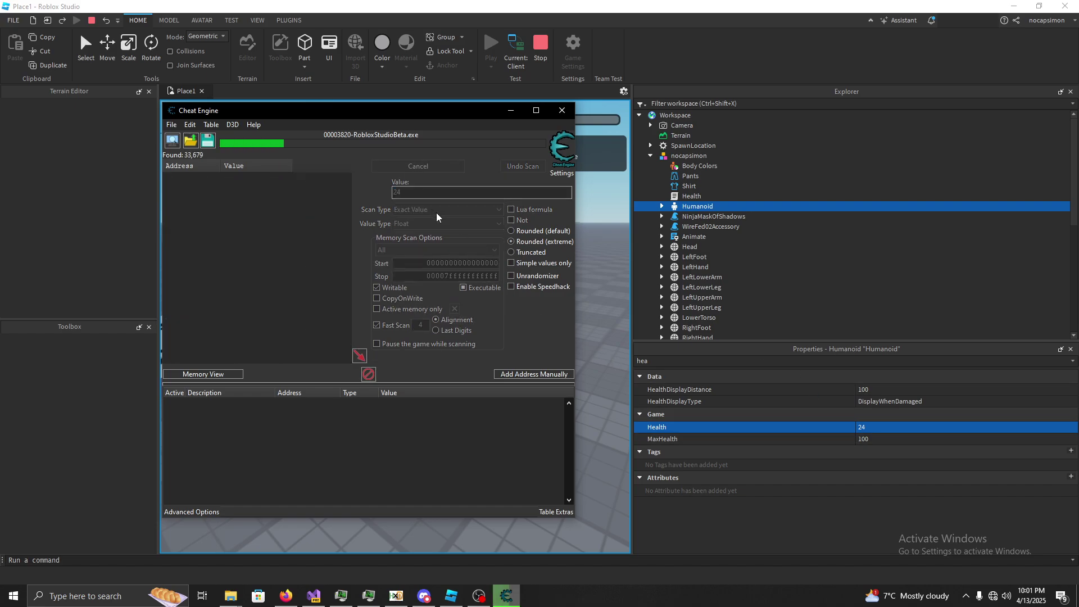
pyautogui.click(881, 425)
pyautogui.write('322')
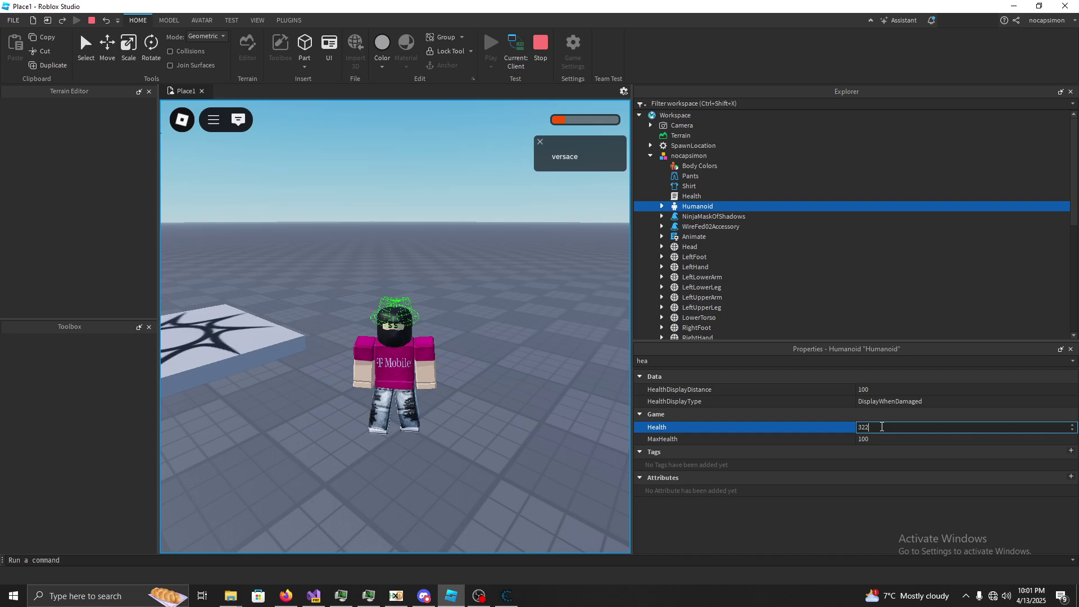
pyautogui.press('Return')
pyautogui.hotkey('alt', 'Tab')
pyautogui.doubleClick(397, 192)
pyautogui.write('32')
pyautogui.click(443, 166)
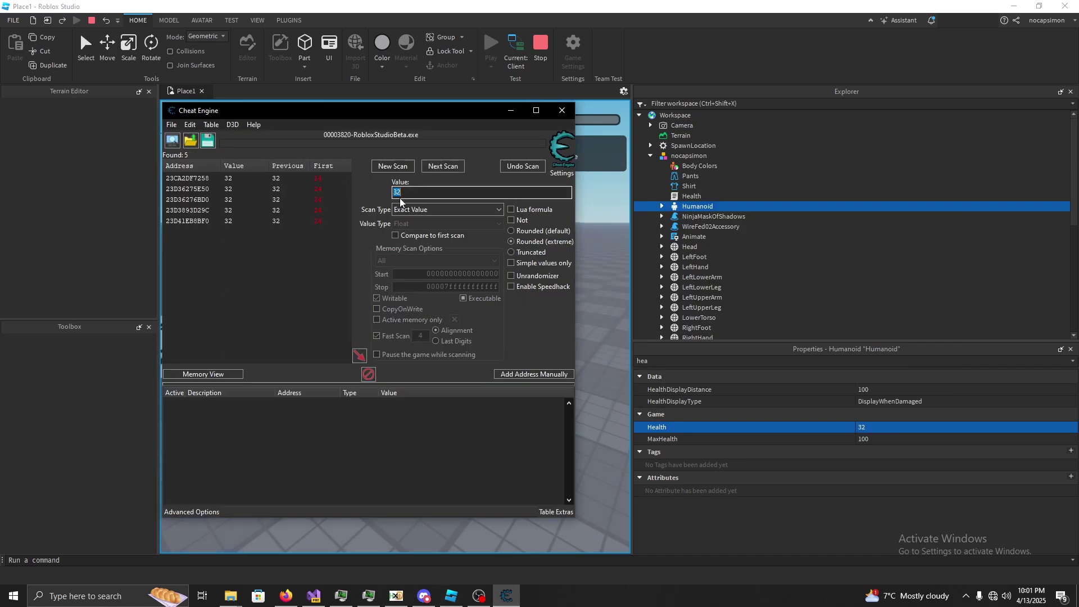
# Trace what accesses or writes the first four found addresses, closing each empty opcode list.
pyautogui.rightClick(310, 189)
pyautogui.rightClick(295, 178)
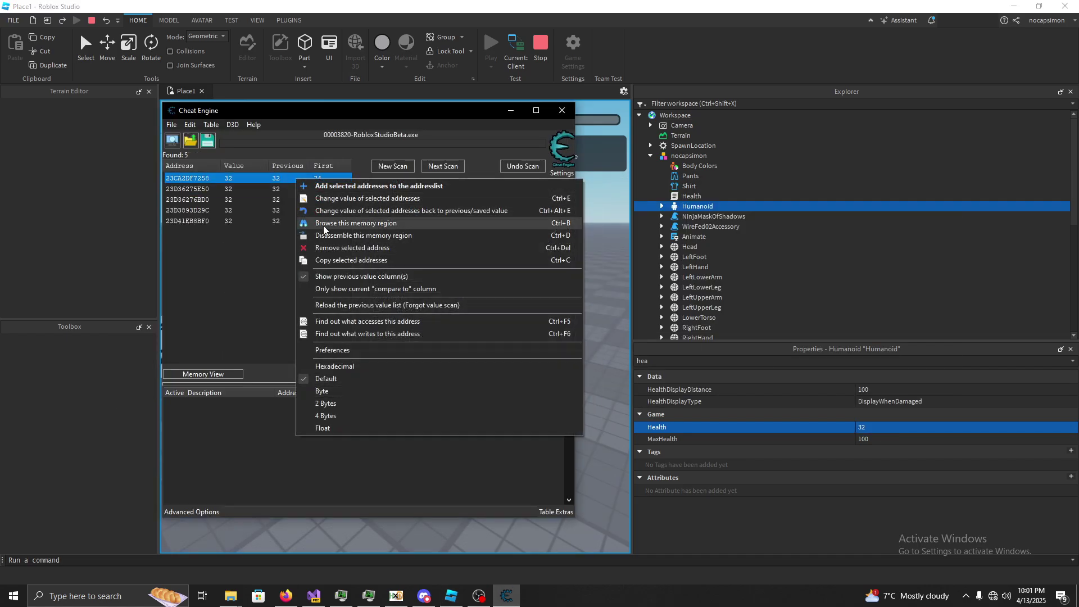
pyautogui.click(359, 322)
pyautogui.click(516, 304)
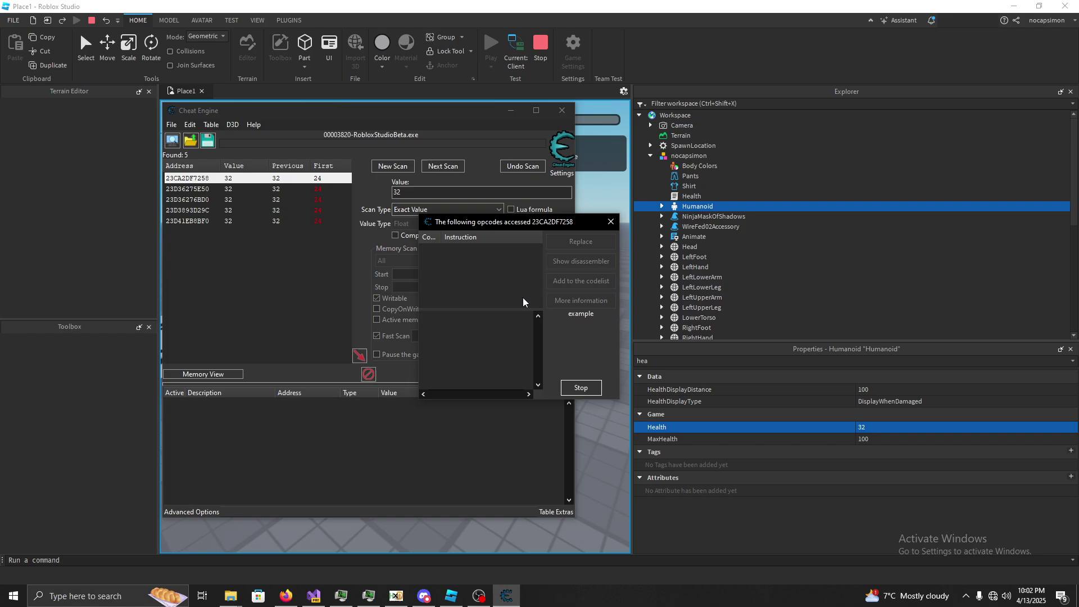
pyautogui.click(610, 225)
pyautogui.rightClick(291, 188)
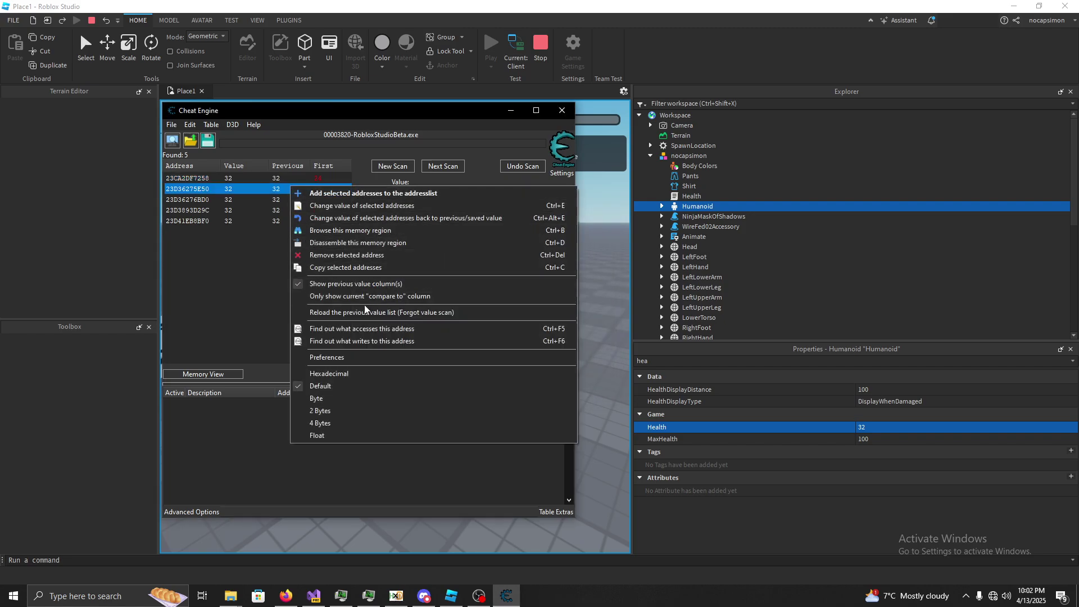
pyautogui.click(366, 330)
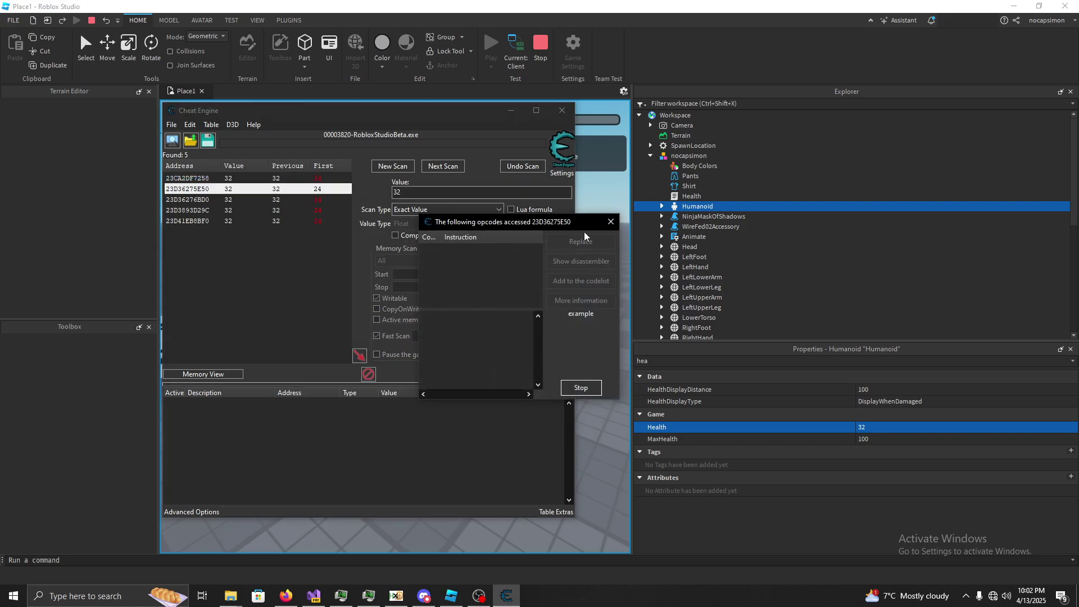
pyautogui.click(610, 223)
pyautogui.rightClick(252, 200)
pyautogui.click(337, 324)
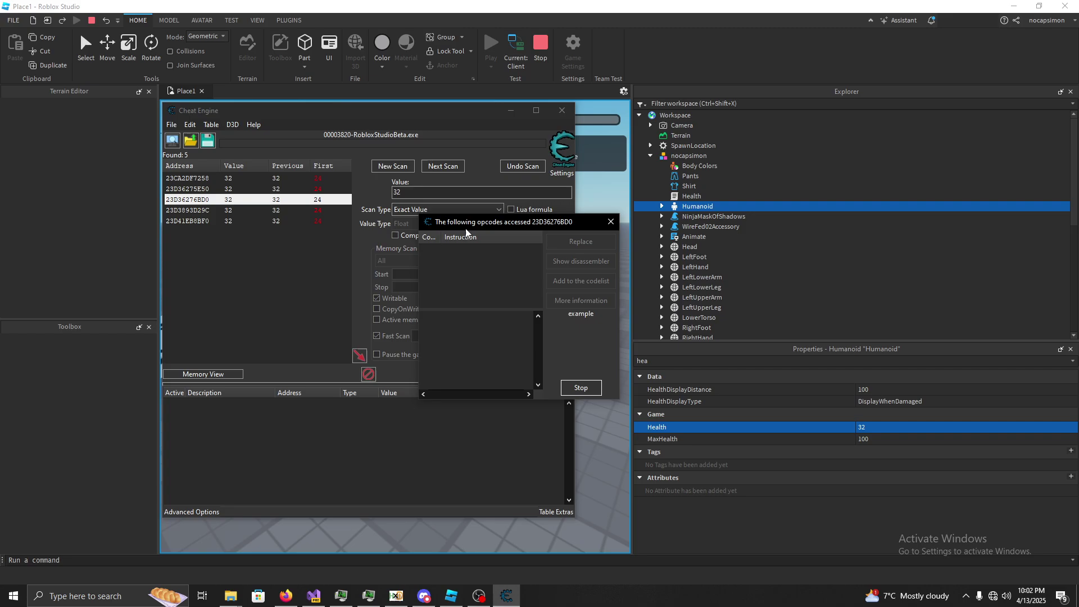
pyautogui.click(595, 225)
pyautogui.rightClick(230, 210)
pyautogui.click(328, 366)
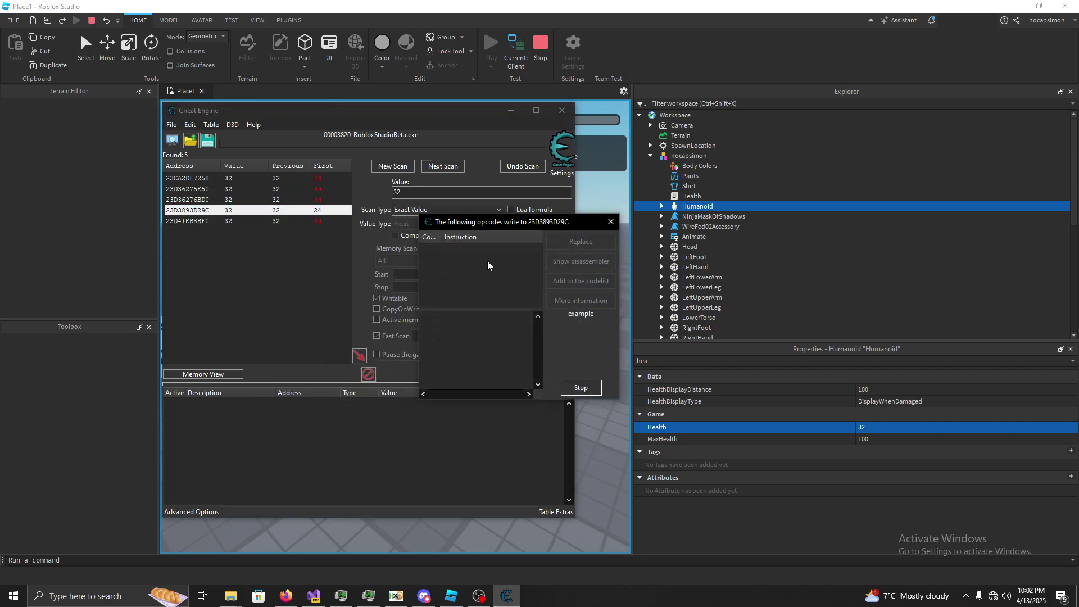
pyautogui.click(610, 223)
# Find what accesses address 23D3893D29C and show the accessing instruction's details.
pyautogui.rightClick(293, 210)
pyautogui.click(324, 356)
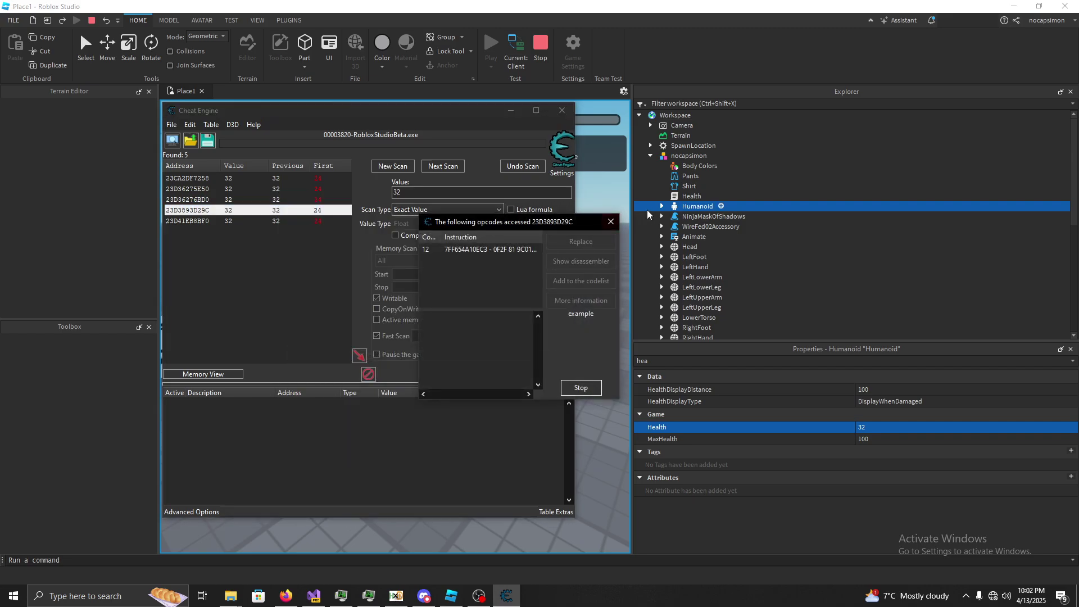
pyautogui.click(514, 249)
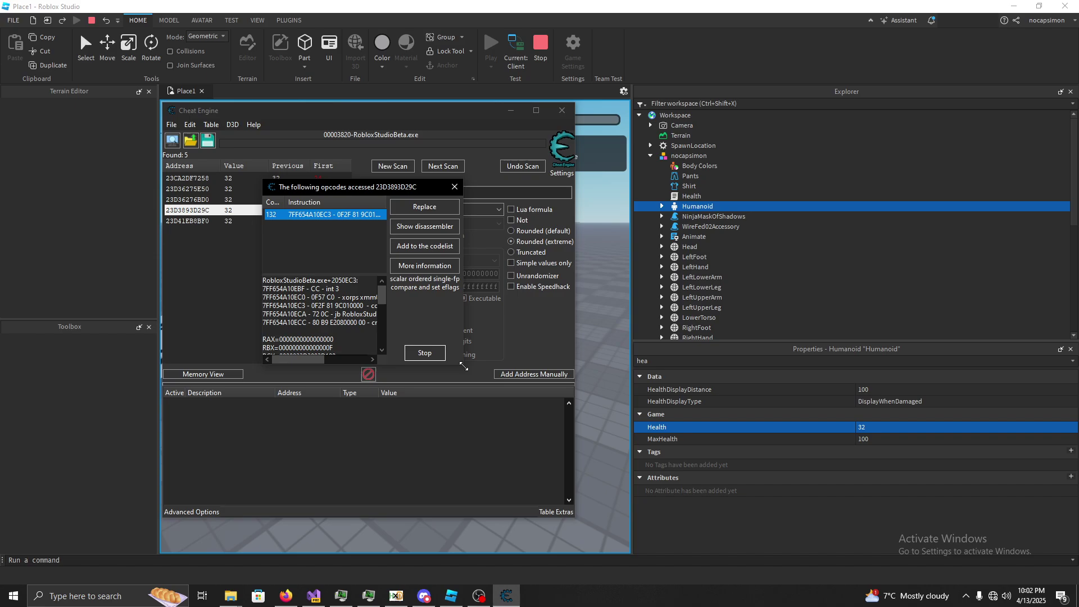
pyautogui.moveTo(464, 366); pyautogui.dragTo(722, 442)
pyautogui.scroll(-1, 349, 403)
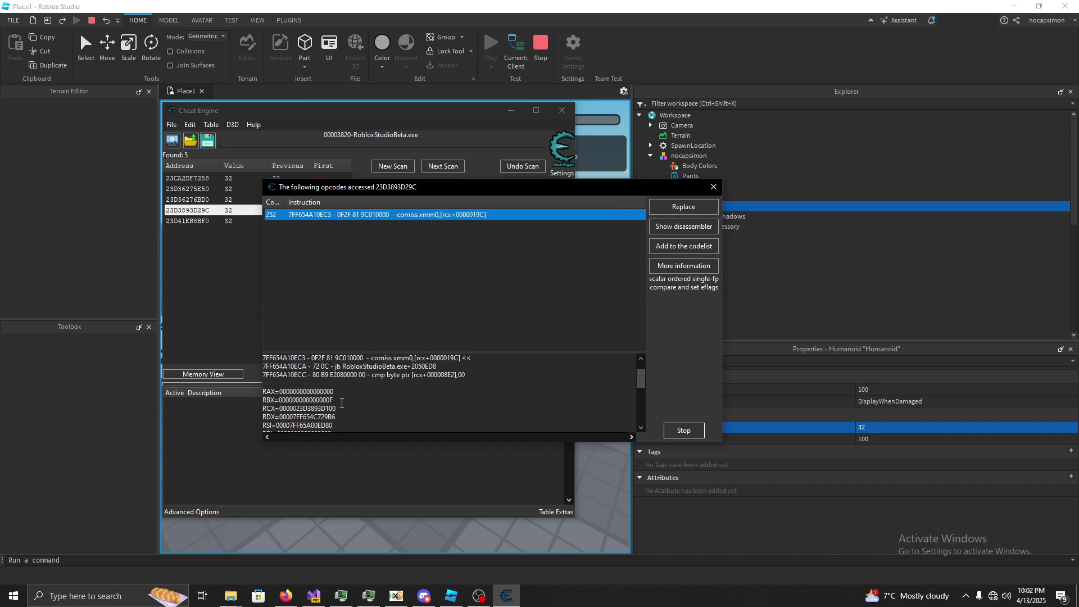
pyautogui.moveTo(341, 403); pyautogui.dragTo(304, 410)
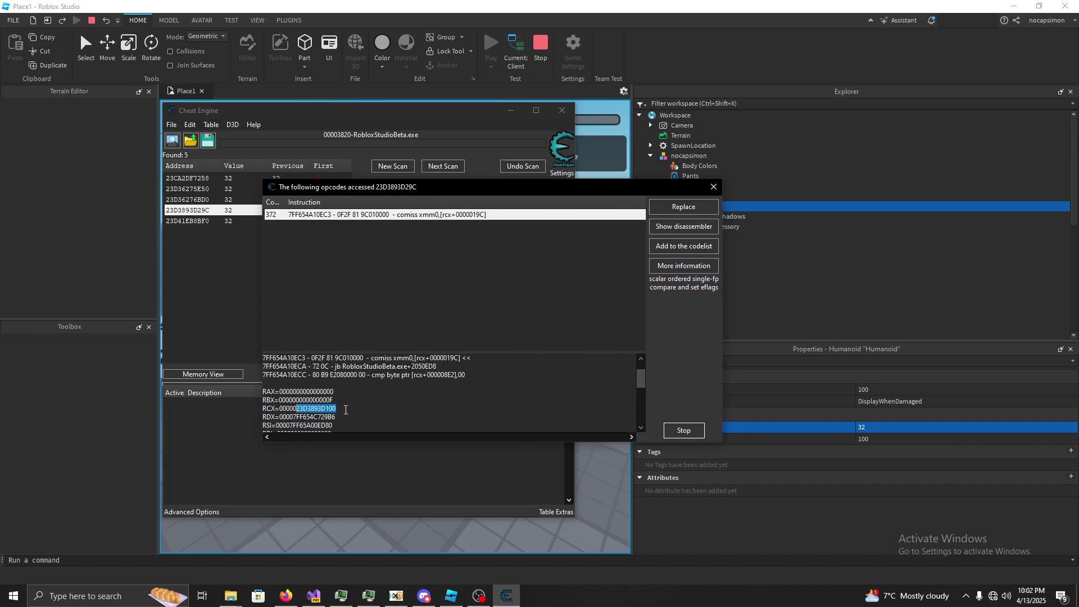
pyautogui.click(346, 410)
pyautogui.scroll(-2, 393, 416)
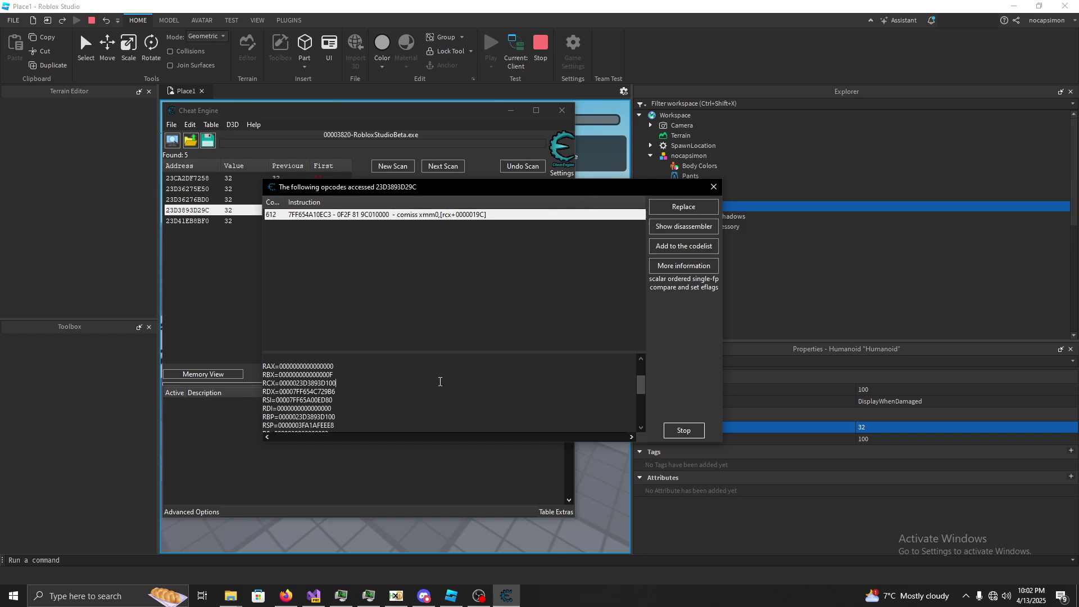
# Select the 19C offset in the comiss xmm0,[rcx+19C] instruction.
pyautogui.moveTo(669, 190); pyautogui.dragTo(524, 184)
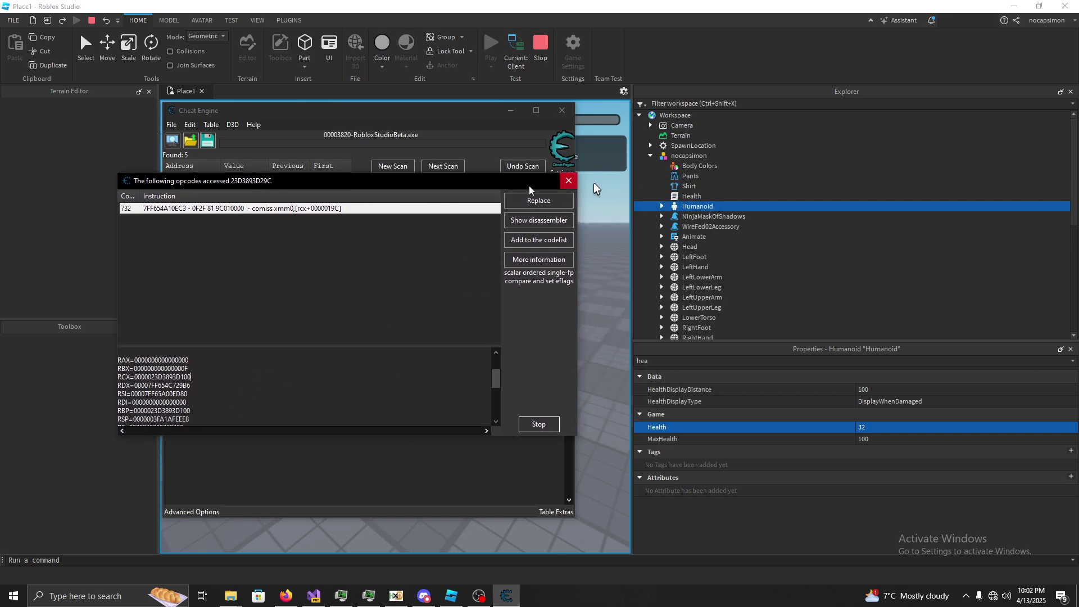
pyautogui.scroll(2, 185, 387)
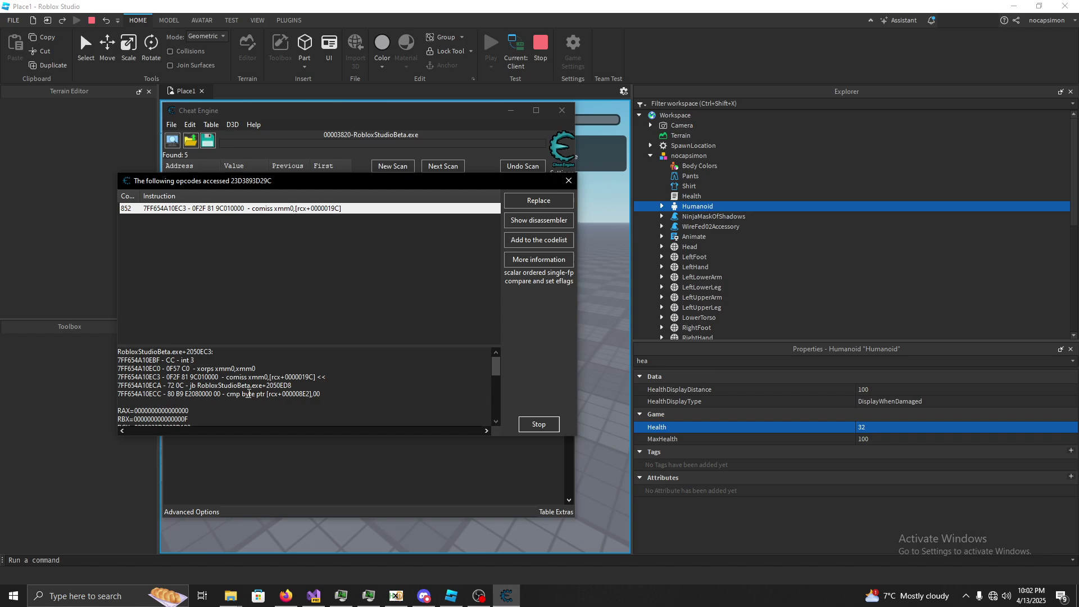
pyautogui.scroll(-1, 249, 394)
pyautogui.moveTo(193, 403); pyautogui.dragTo(152, 402)
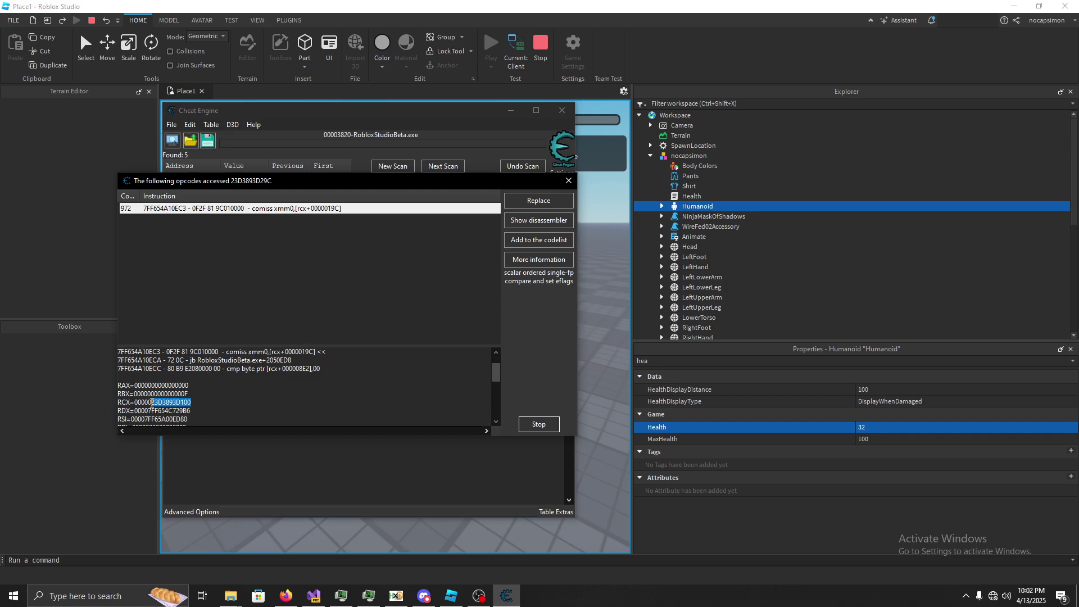
pyautogui.scroll(1, 224, 402)
pyautogui.doubleClick(279, 376)
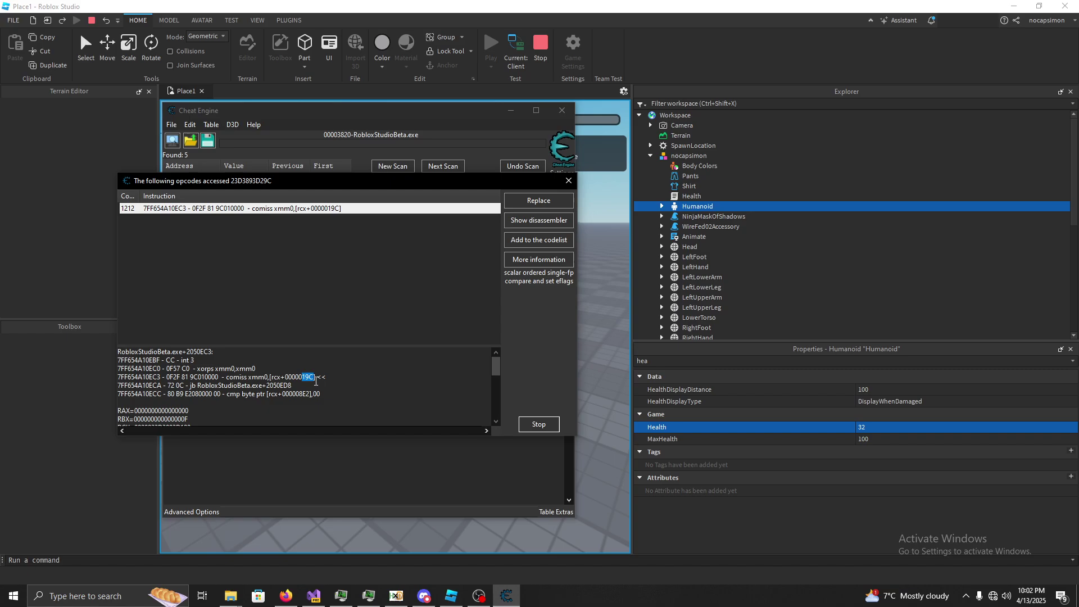
pyautogui.moveTo(286, 377); pyautogui.dragTo(270, 376)
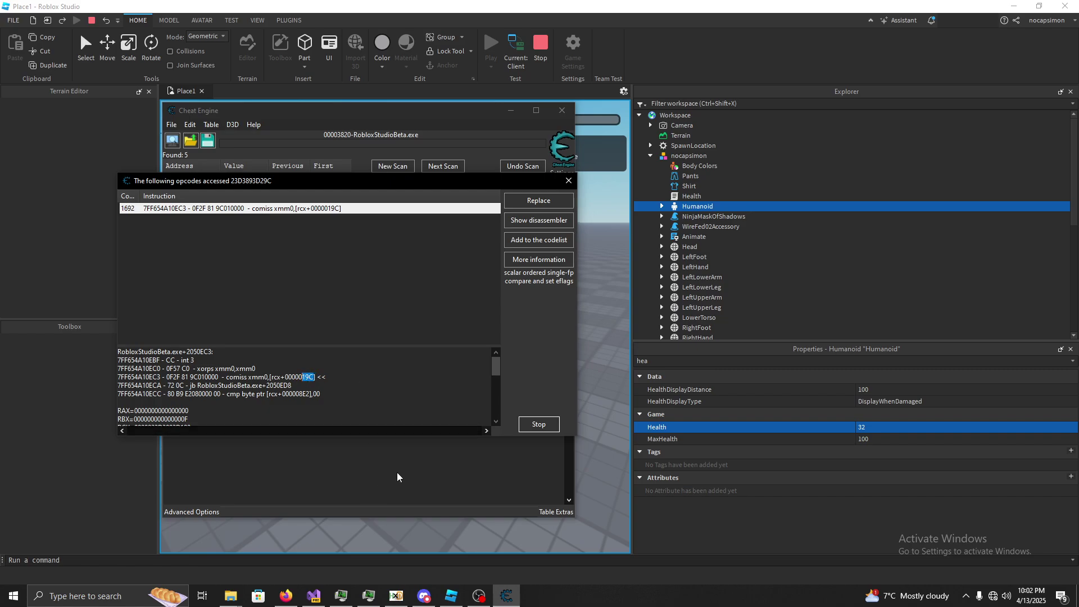
# Launch Notepad and begin typing the Health = 0x19C note.
pyautogui.press('super')
pyautogui.write('notepad')
pyautogui.press('Return')
pyautogui.write('Health = 0x19C')
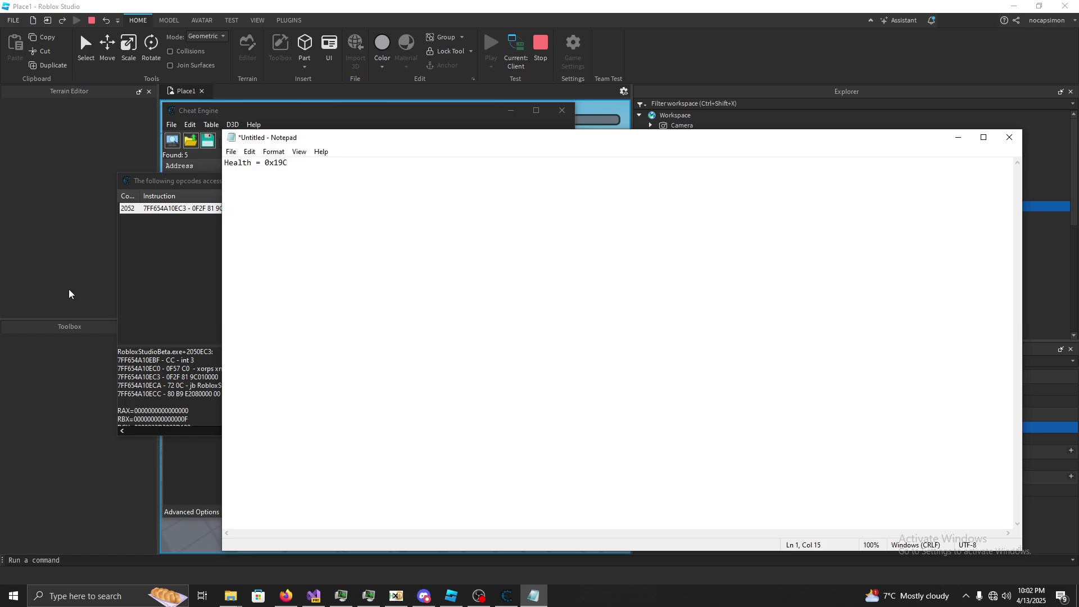
# Select the RCX register value of the Health-reading instruction, then close the accessing-instructions window.
pyautogui.click(169, 278)
pyautogui.click(337, 208)
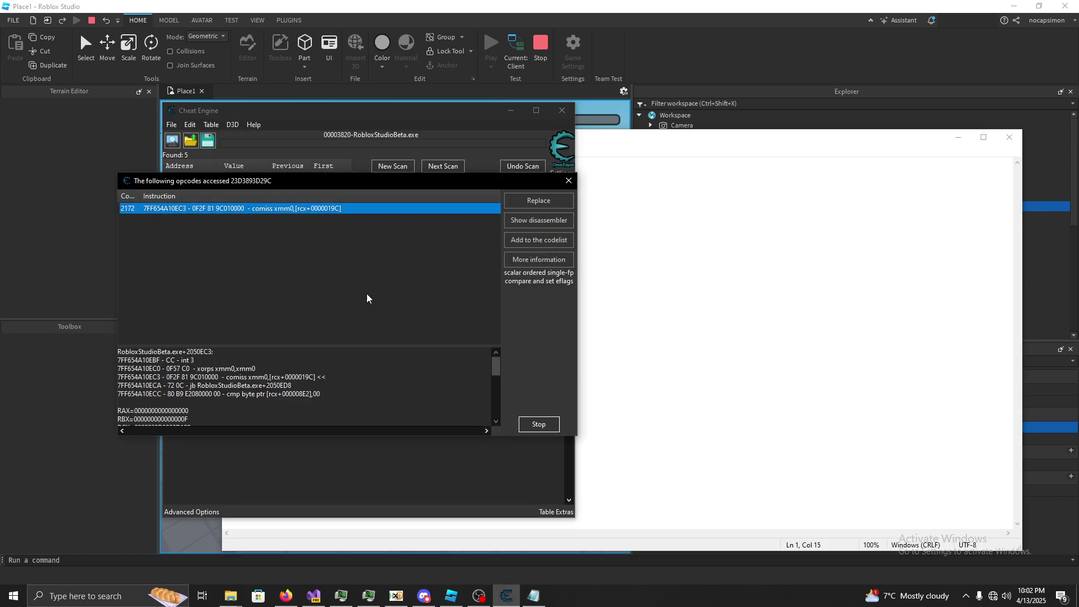
pyautogui.scroll(-3, 260, 363)
pyautogui.moveTo(201, 378); pyautogui.dragTo(119, 377)
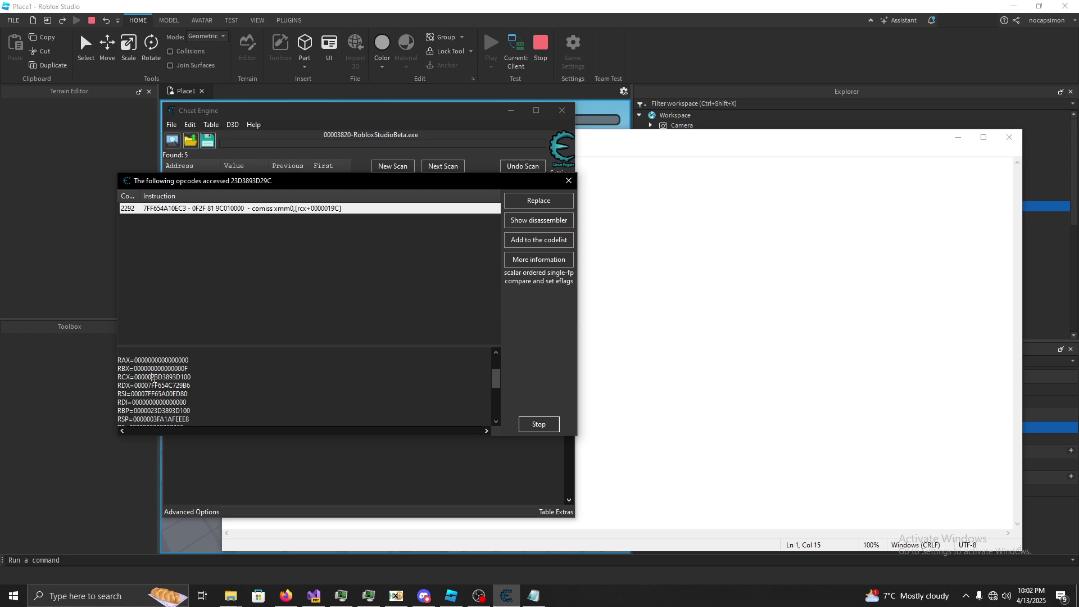
pyautogui.moveTo(192, 377); pyautogui.dragTo(150, 376)
pyautogui.click(567, 181)
# Minimize Notepad and bring Cheat Engine back to the front.
pyautogui.click(349, 105)
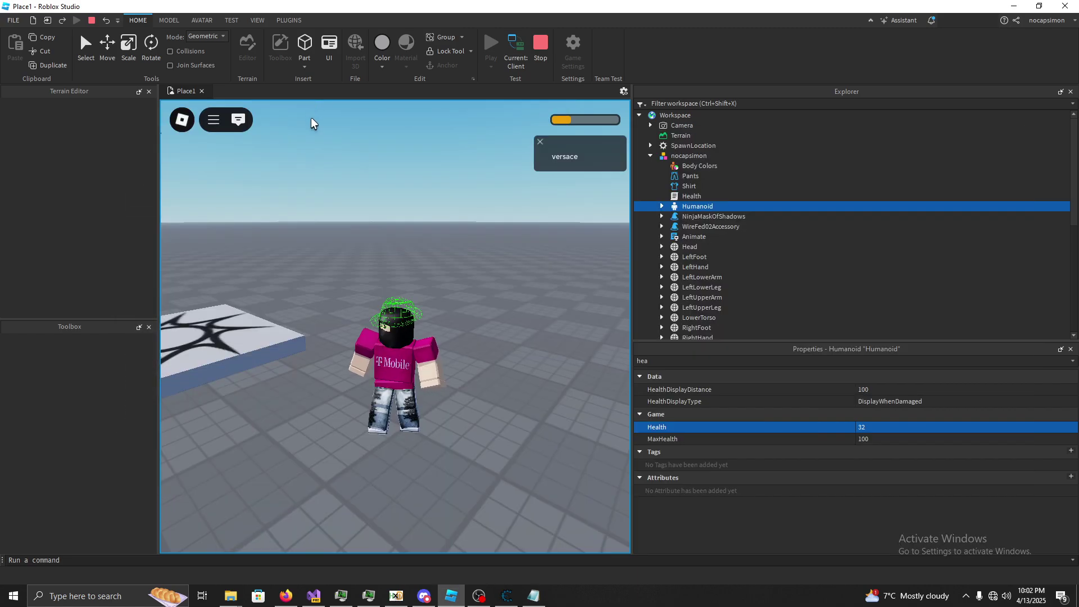
pyautogui.hotkey('alt', 'Tab')
pyautogui.click(958, 137)
pyautogui.hotkey('alt', 'Tab')
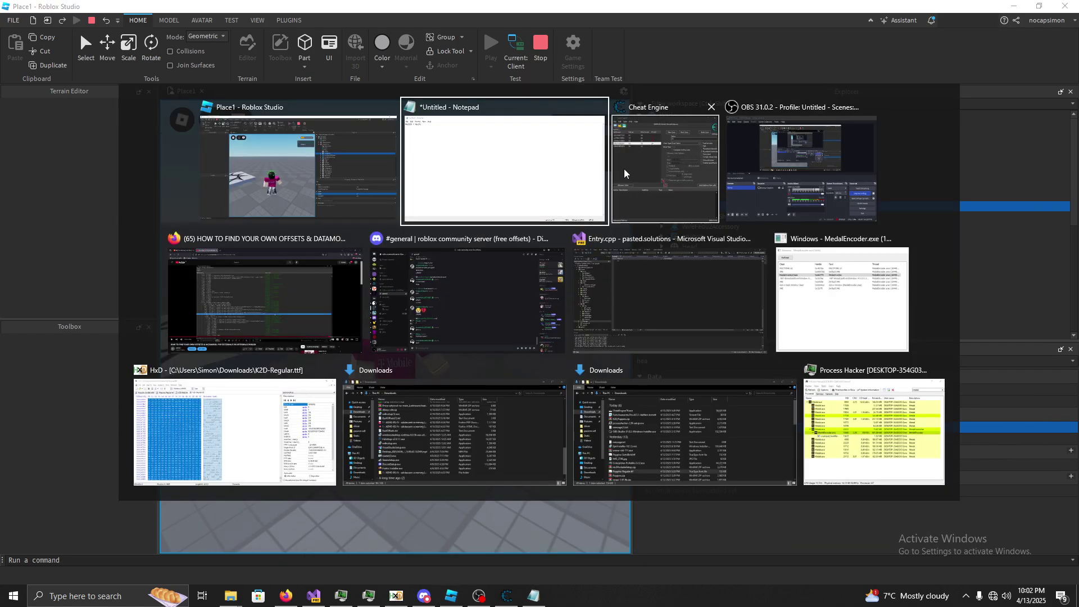
pyautogui.click(623, 168)
# Dissect 23D3893D100 as a new RBX::Humanoid structure, maximized with widened value and description columns.
pyautogui.click(220, 374)
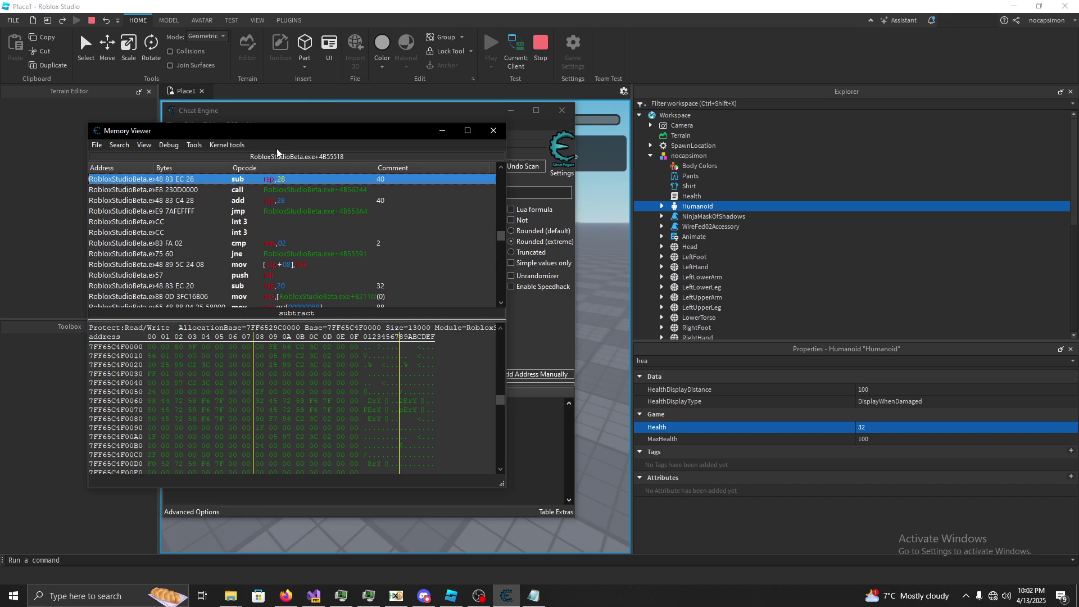
pyautogui.click(197, 145)
pyautogui.click(236, 223)
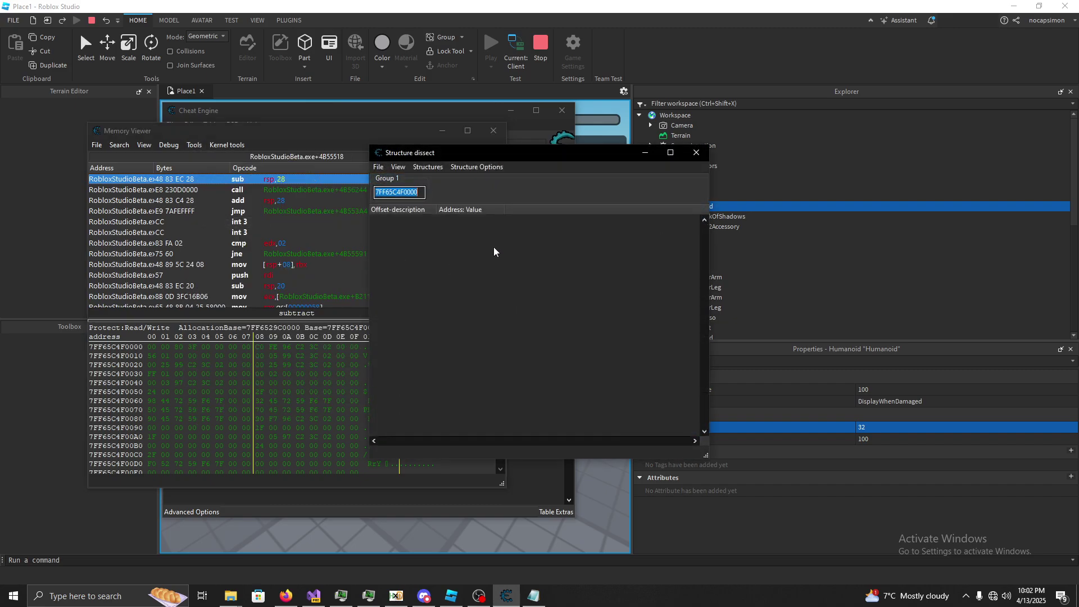
pyautogui.click(428, 167)
pyautogui.click(465, 180)
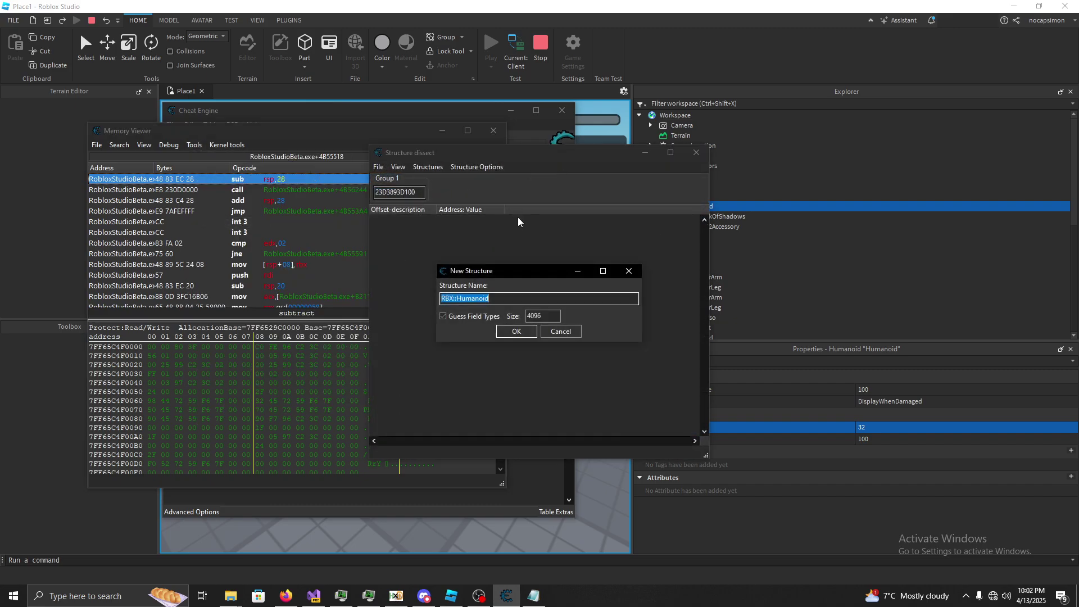
pyautogui.click(516, 332)
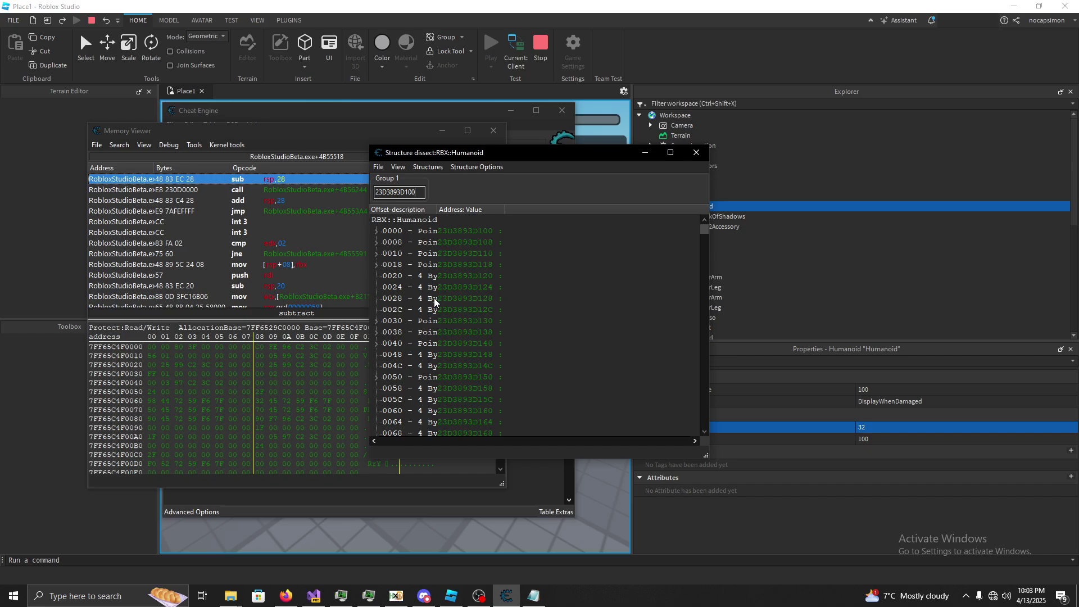
pyautogui.click(671, 153)
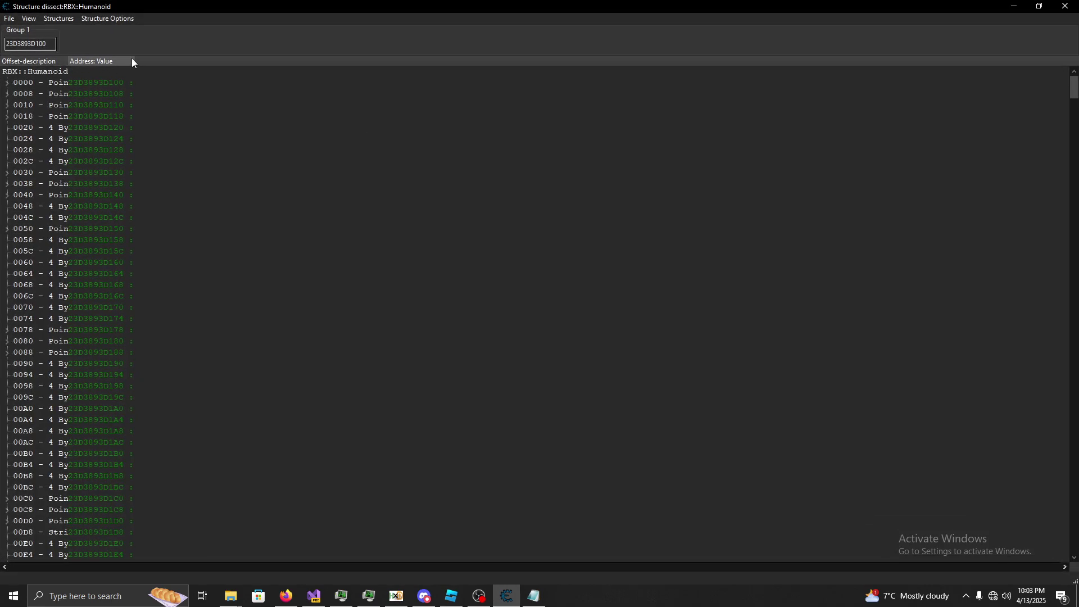
pyautogui.moveTo(135, 60); pyautogui.dragTo(672, 61)
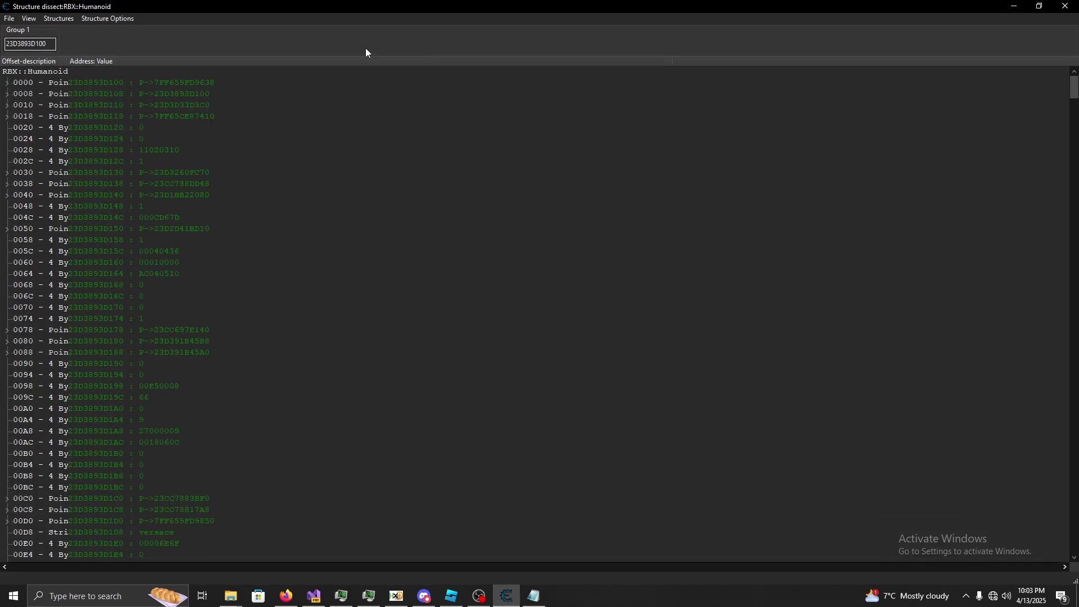
pyautogui.moveTo(68, 57); pyautogui.dragTo(444, 60)
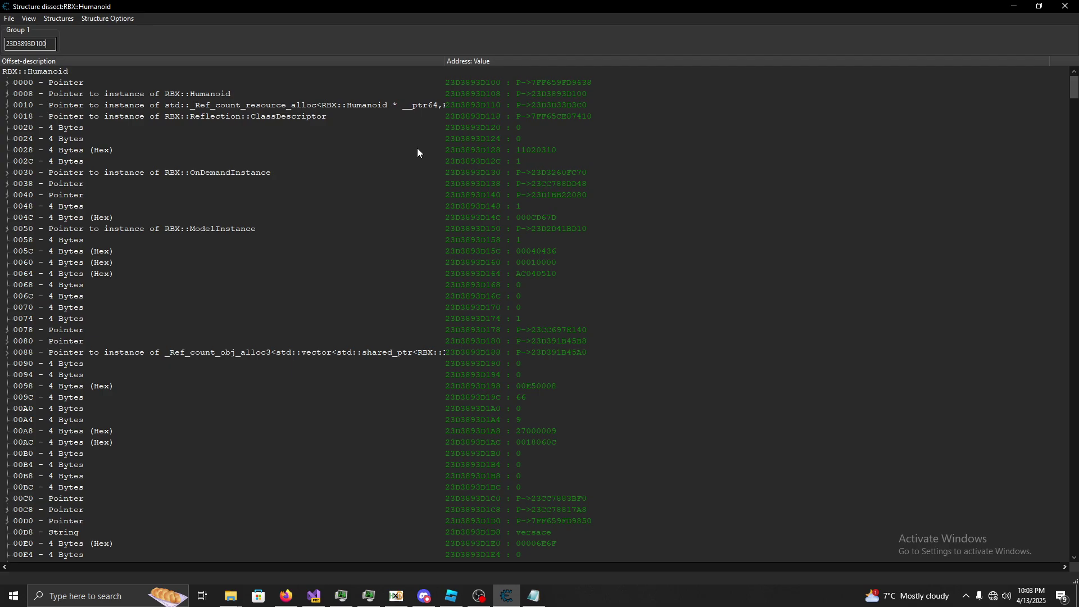
pyautogui.click(19, 230)
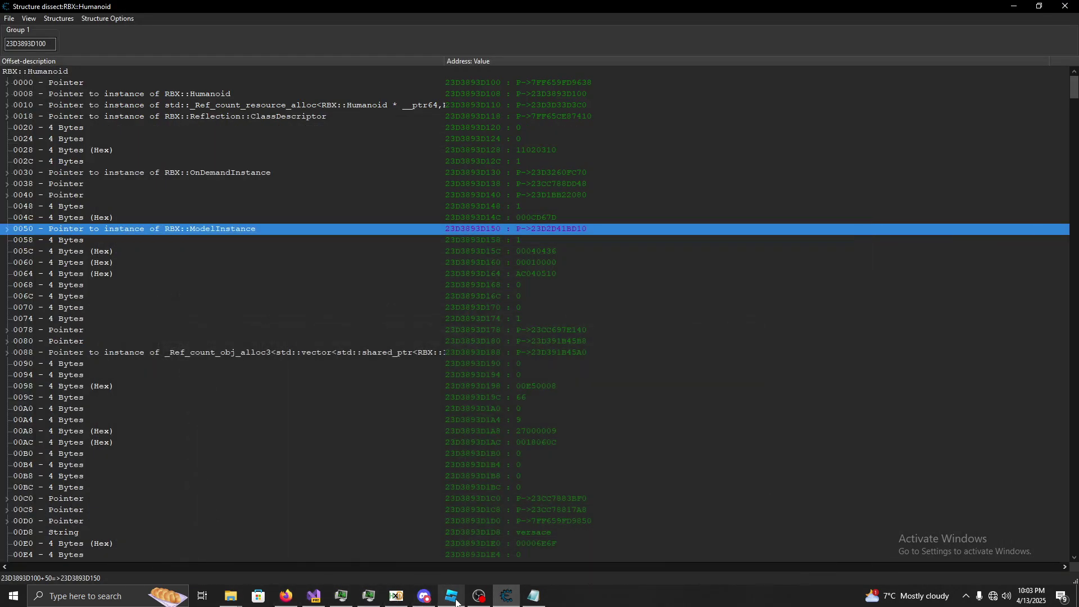
# Expand the Humanoid, select its character model, Workspace and Players, then collapse Workspace.
pyautogui.click(456, 601)
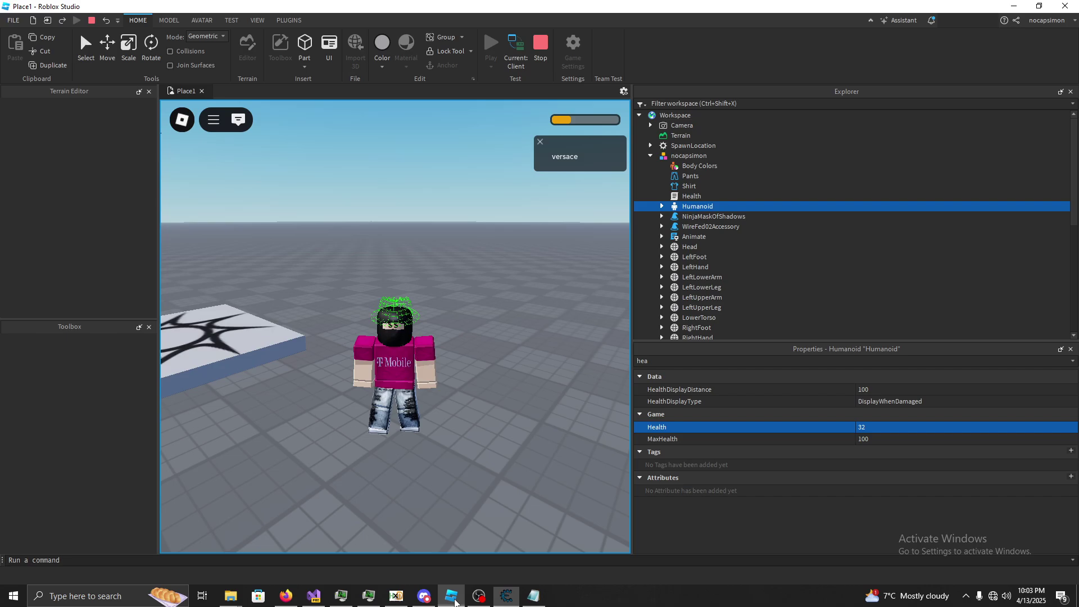
pyautogui.click(662, 206)
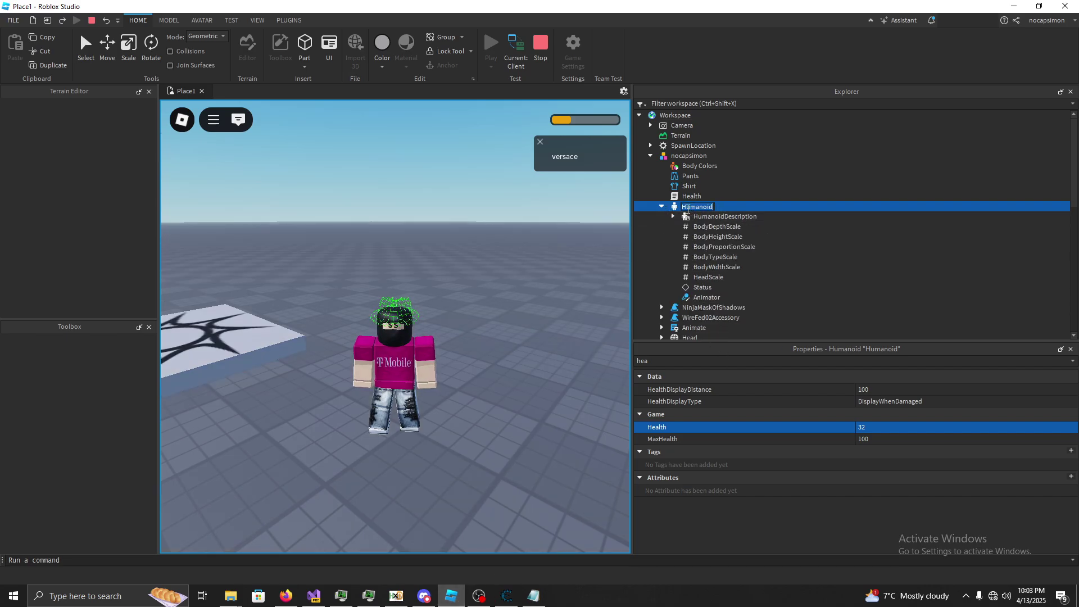
pyautogui.click(679, 156)
pyautogui.click(655, 116)
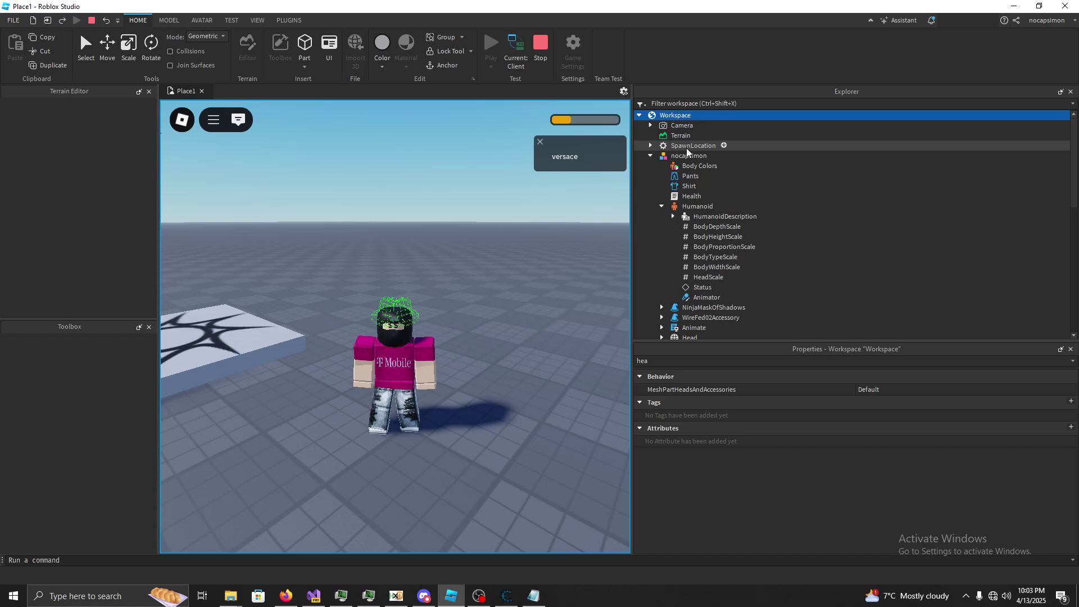
pyautogui.scroll(-10, 681, 252)
pyautogui.click(669, 223)
pyautogui.scroll(10, 652, 180)
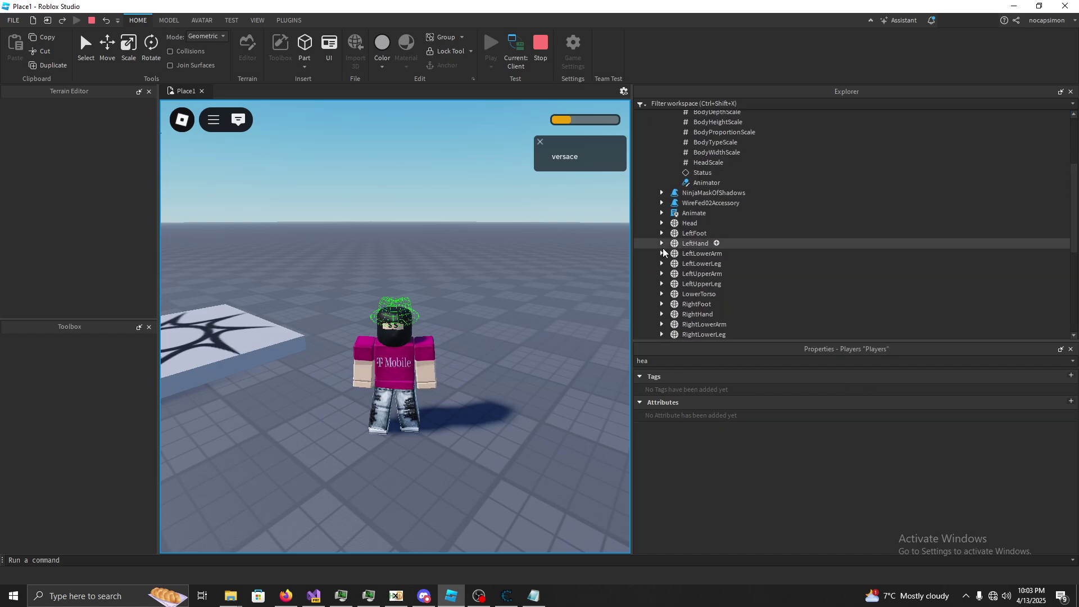
pyautogui.click(639, 115)
# Expand ModelInstance, Workspace and DataModel, then define a new structure at the pasted DataModel address 23CA590D5F0.
pyautogui.hotkey('alt', 'Tab')
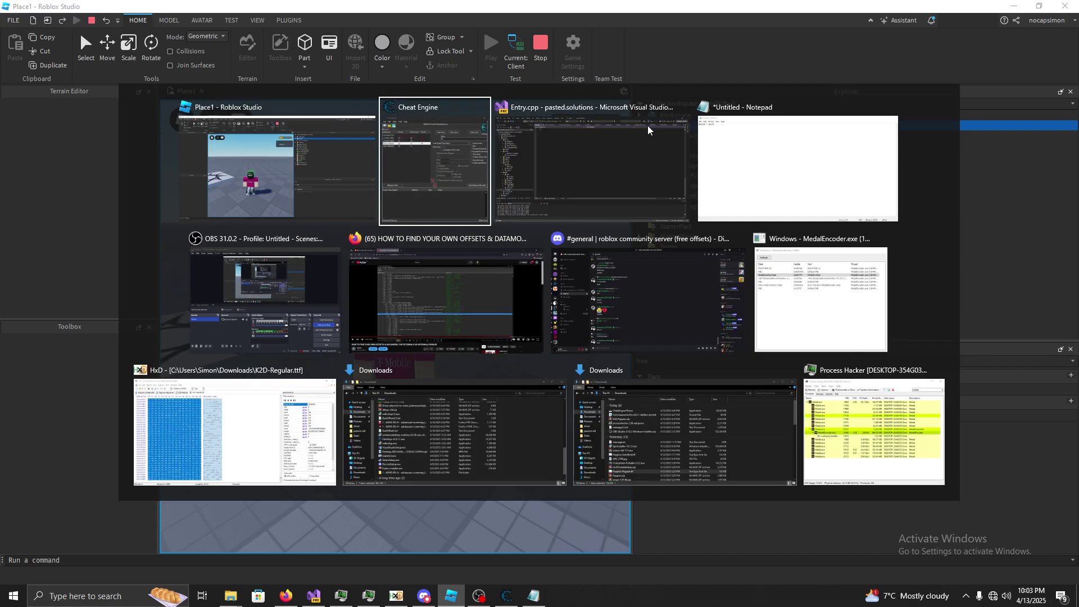
pyautogui.click(7, 230)
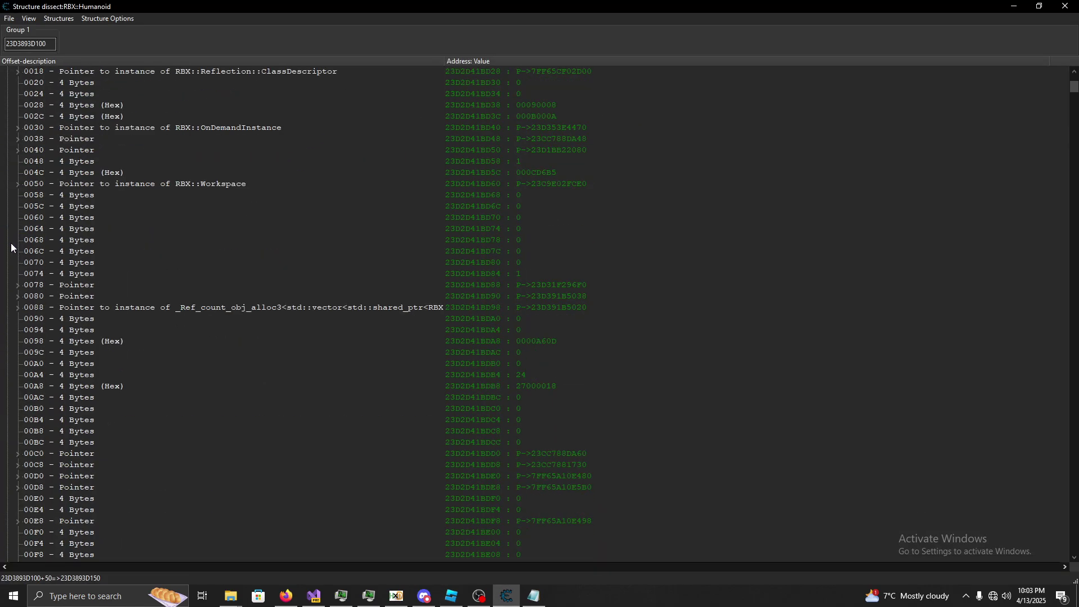
pyautogui.click(17, 184)
pyautogui.click(33, 339)
pyautogui.click(213, 341)
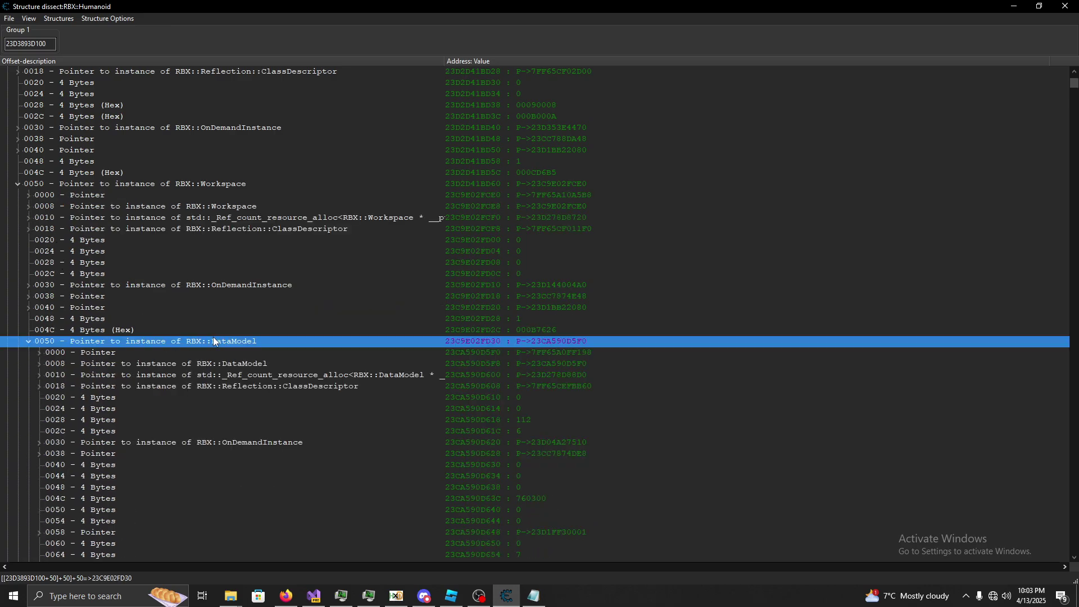
pyautogui.doubleClick(573, 341)
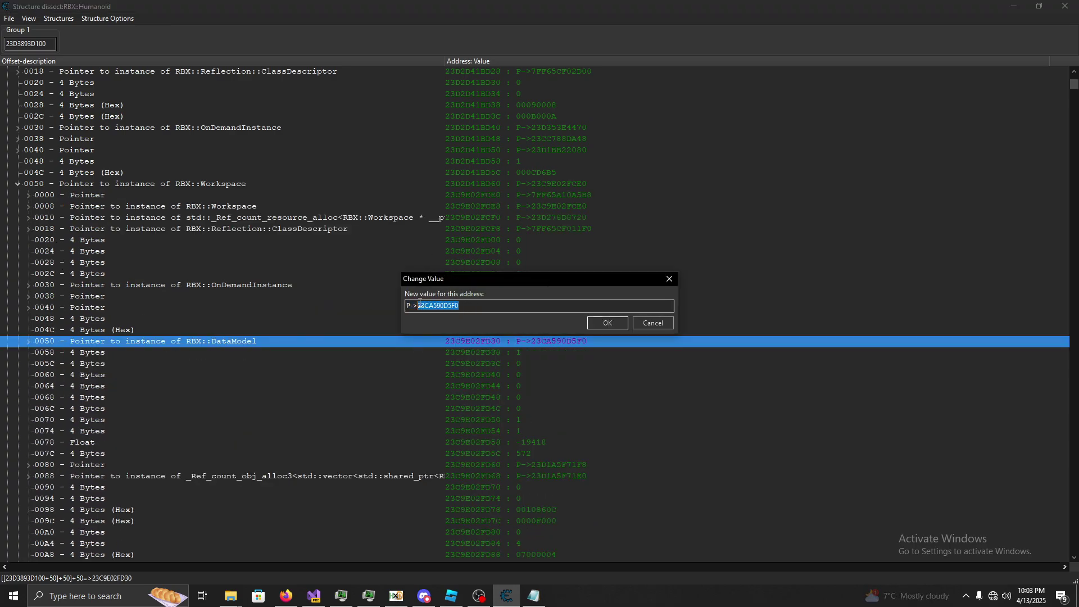
pyautogui.click(669, 279)
pyautogui.moveTo(54, 44); pyautogui.dragTo(2, 48)
pyautogui.write('23CA590D5F0')
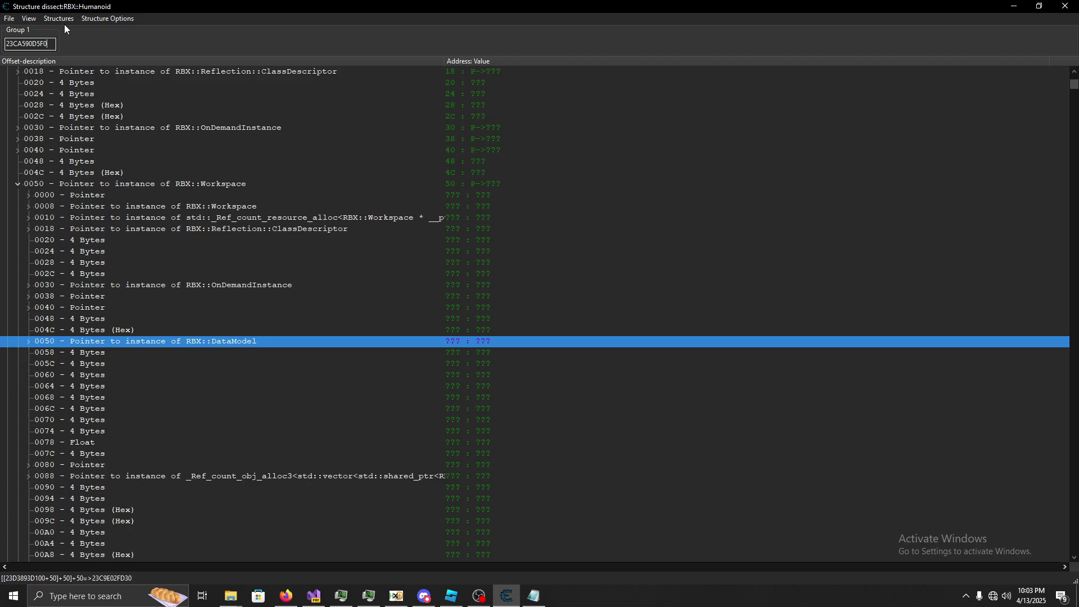
pyautogui.click(59, 19)
pyautogui.click(66, 32)
pyautogui.press('Return')
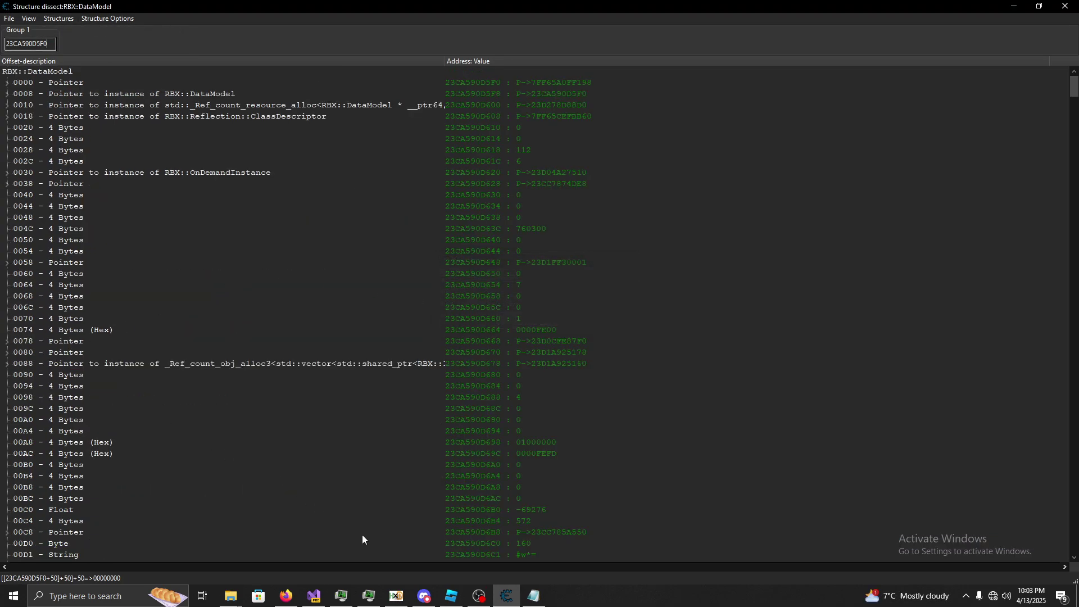
# Connect to the home Wi-Fi network, select the DataModel's 0068 field and dismiss the firewall alert.
pyautogui.click(424, 596)
pyautogui.click(423, 596)
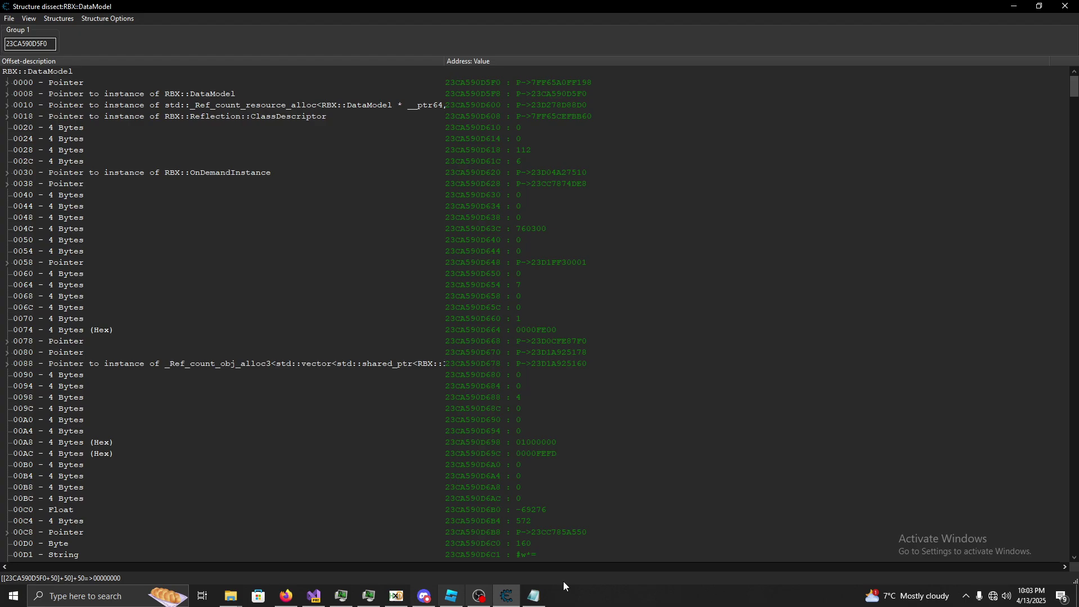
pyautogui.click(992, 595)
pyautogui.click(985, 281)
pyautogui.click(1020, 329)
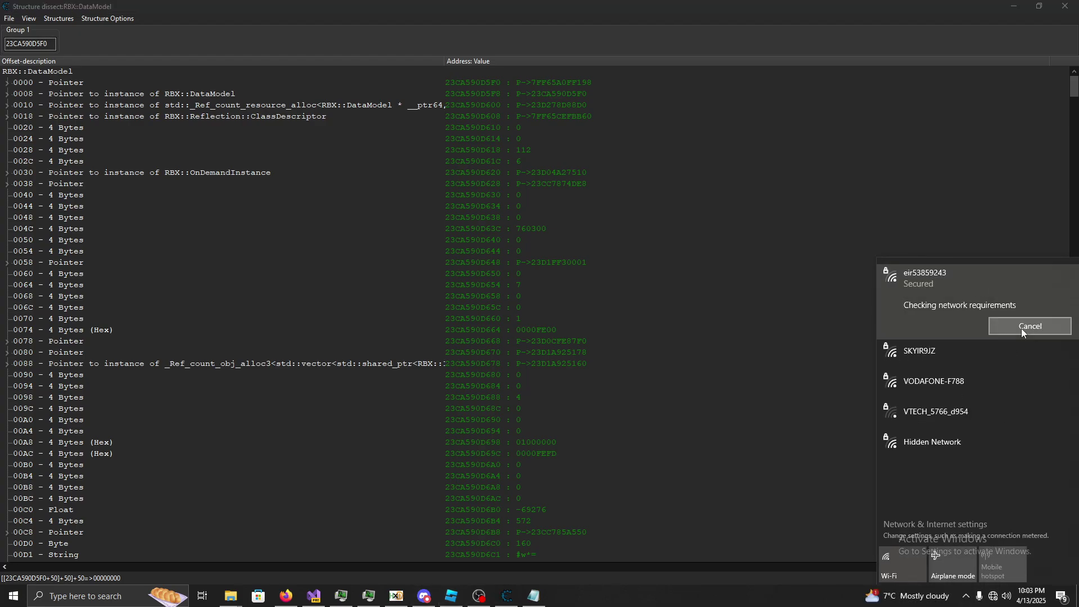
pyautogui.click(489, 296)
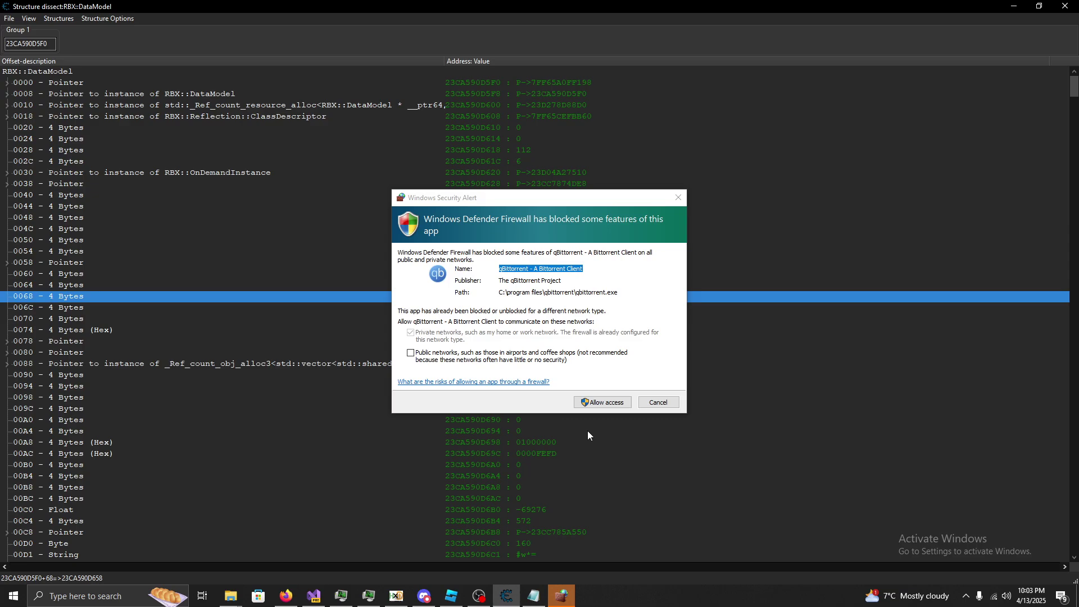
pyautogui.click(602, 400)
# Expand the local player under Players and the character in Workspace, orbiting the camera around the character.
pyautogui.click(451, 595)
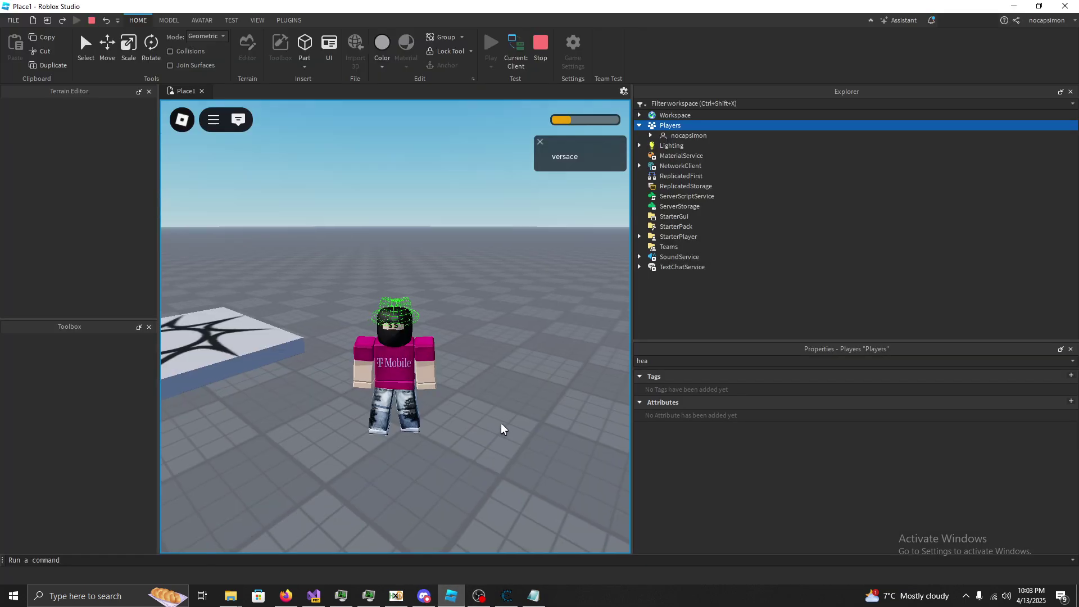
pyautogui.press('s')
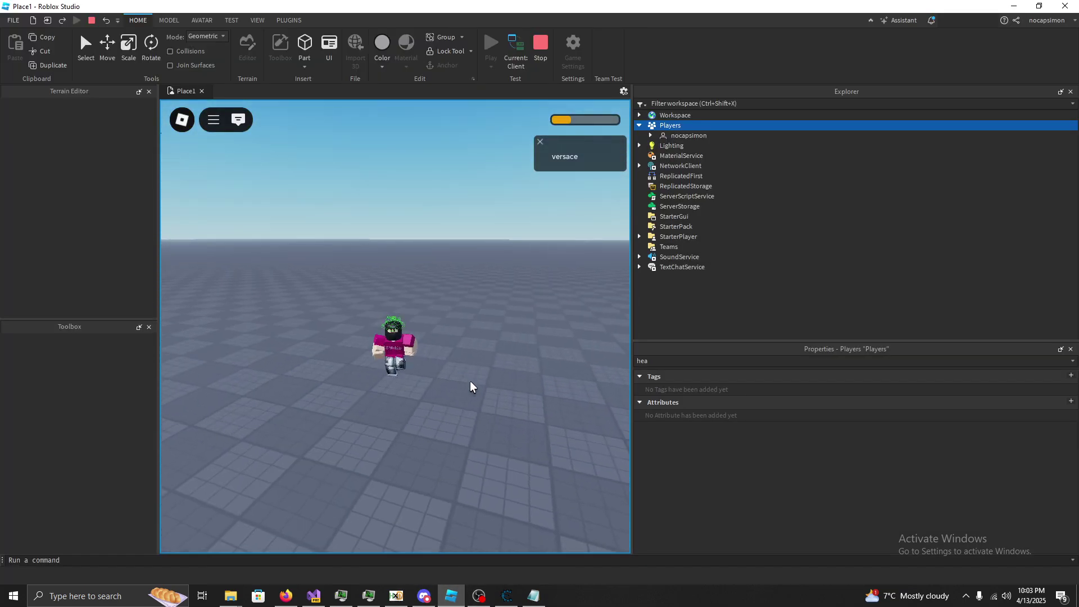
pyautogui.click(651, 135)
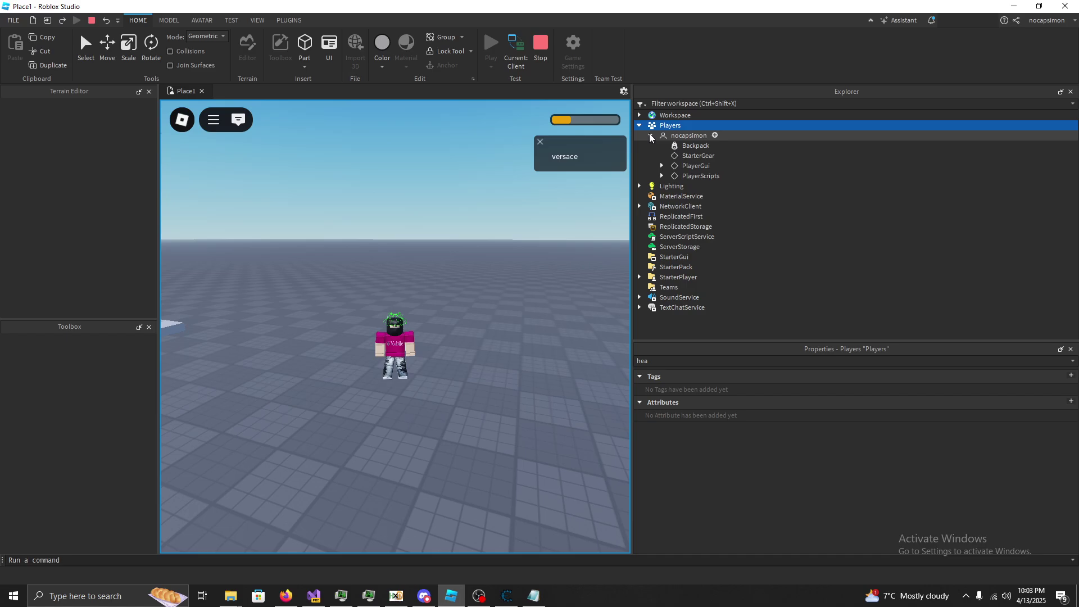
pyautogui.click(639, 115)
pyautogui.scroll(-5, 689, 224)
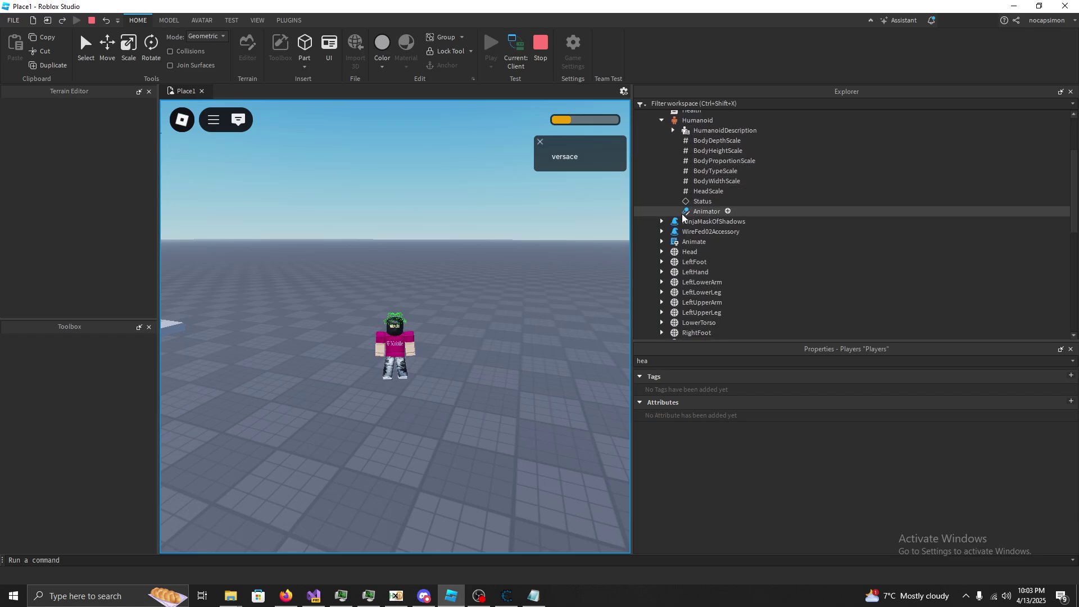
pyautogui.scroll(4, 690, 235)
pyautogui.scroll(-6, 689, 235)
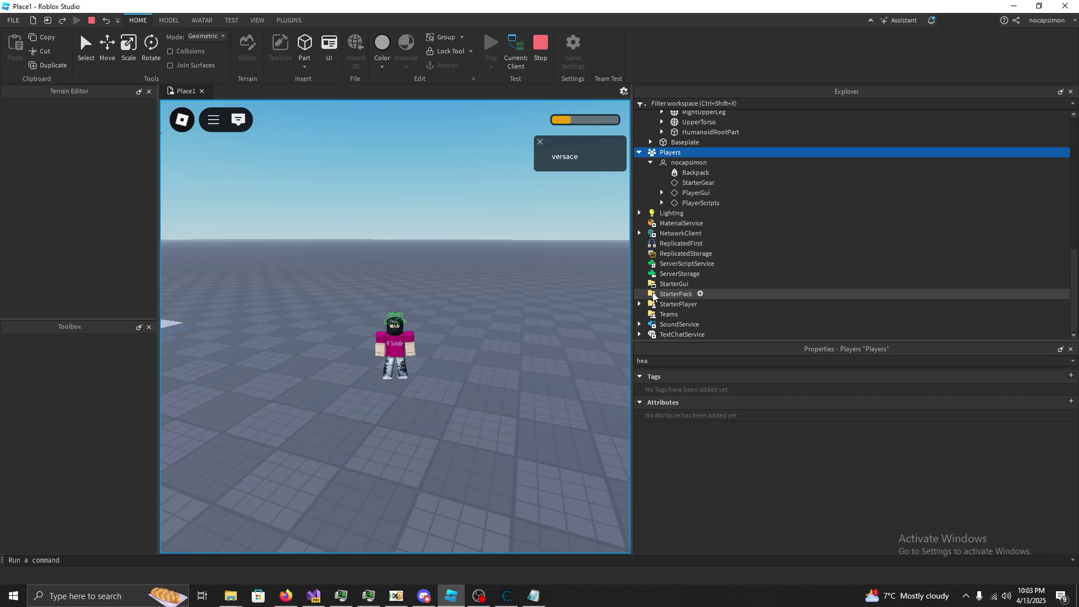
pyautogui.moveTo(480, 275); pyautogui.dragTo(479, 274)
# In the DataModel dissection, expand pointer 0080 and its first child to list the services.
pyautogui.hotkey('alt', 'Tab')
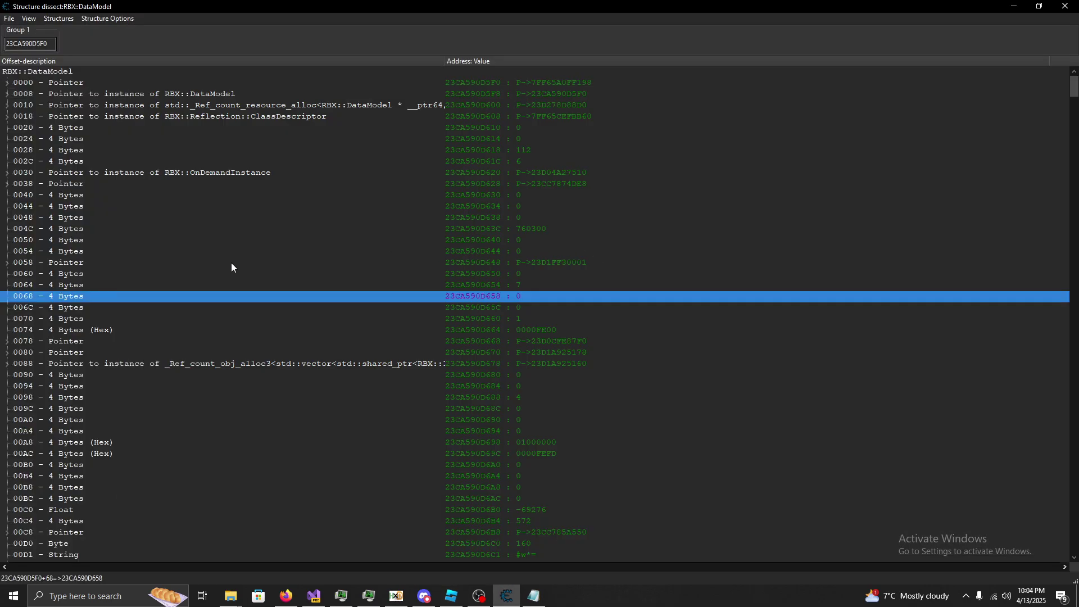
pyautogui.click(52, 72)
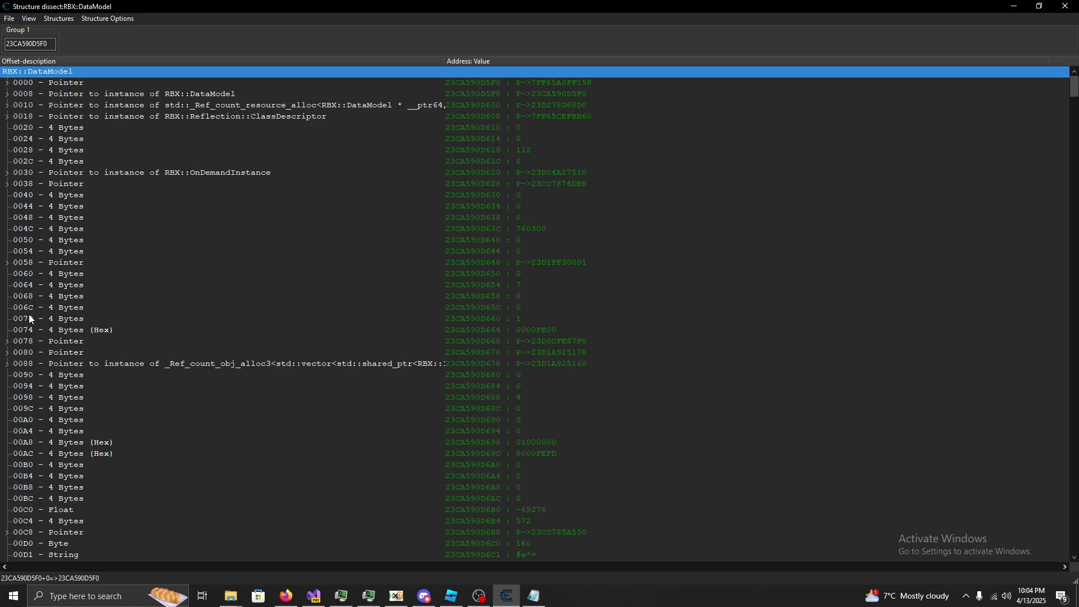
pyautogui.click(7, 341)
pyautogui.click(7, 341)
pyautogui.click(7, 352)
pyautogui.click(22, 364)
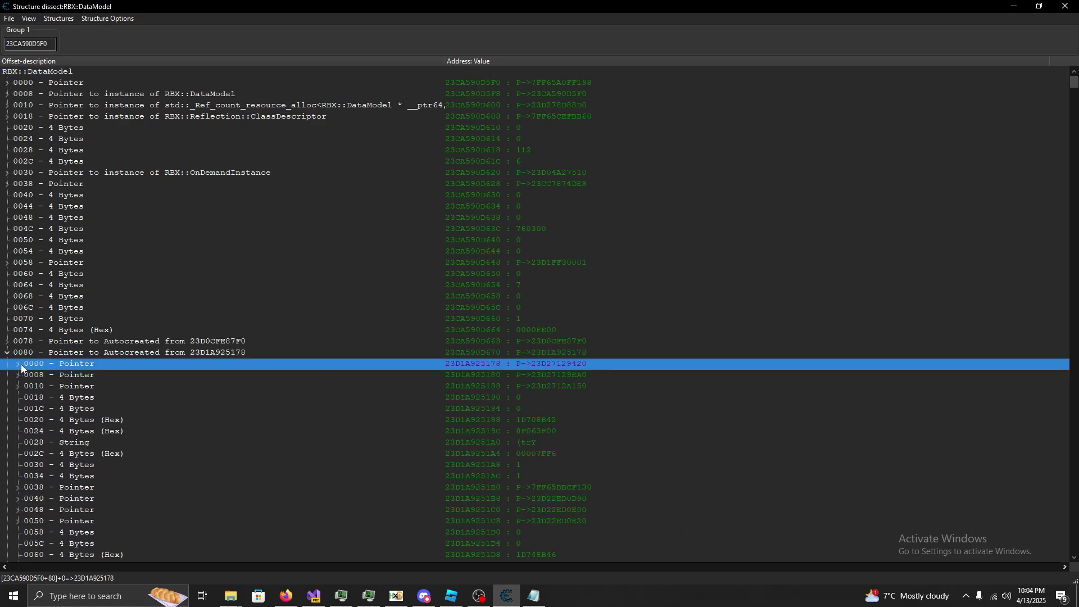
pyautogui.click(22, 364)
pyautogui.scroll(-3, 190, 250)
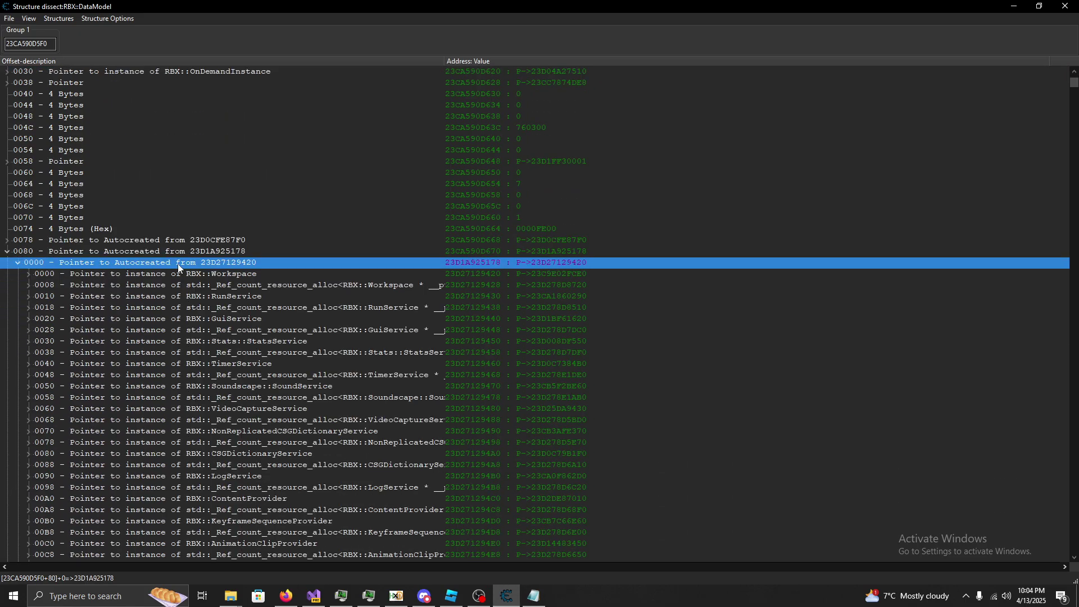
# Delete the unneeded ref-count and neighbouring rows below the Workspace entry.
pyautogui.click(239, 275)
pyautogui.click(238, 286)
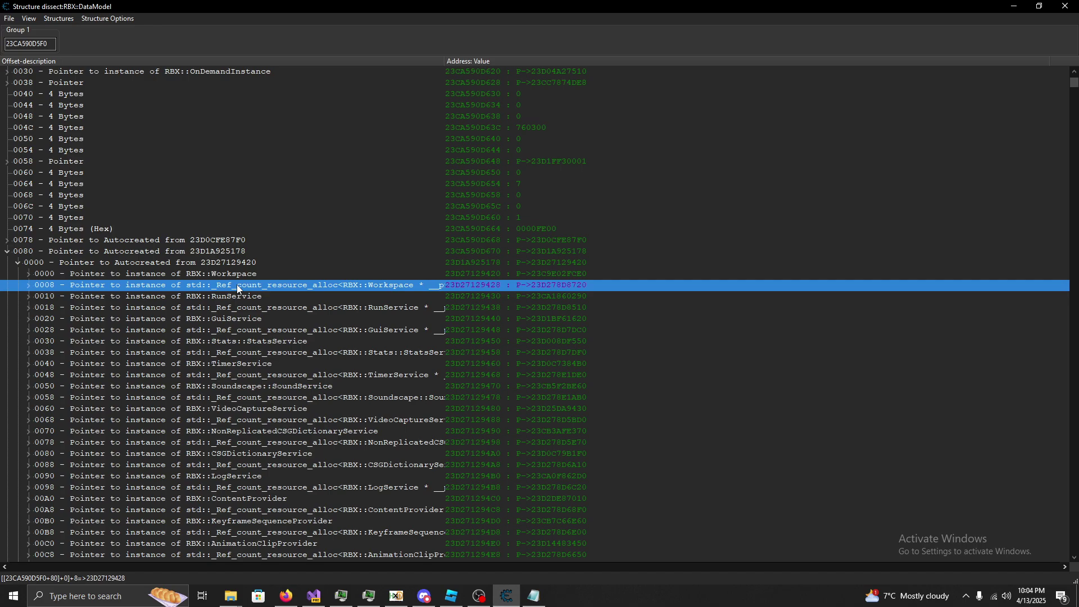
pyautogui.press('Delete')
pyautogui.click(210, 296)
pyautogui.press('Delete')
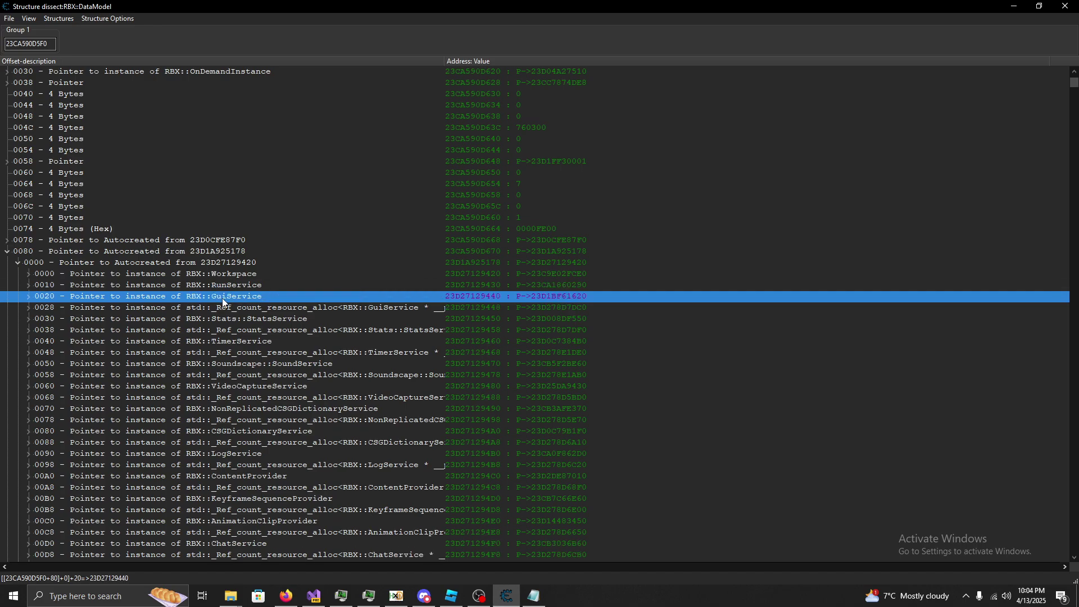
pyautogui.click(224, 320)
pyautogui.press('Delete')
pyautogui.press('Delete')
pyautogui.press('Up')
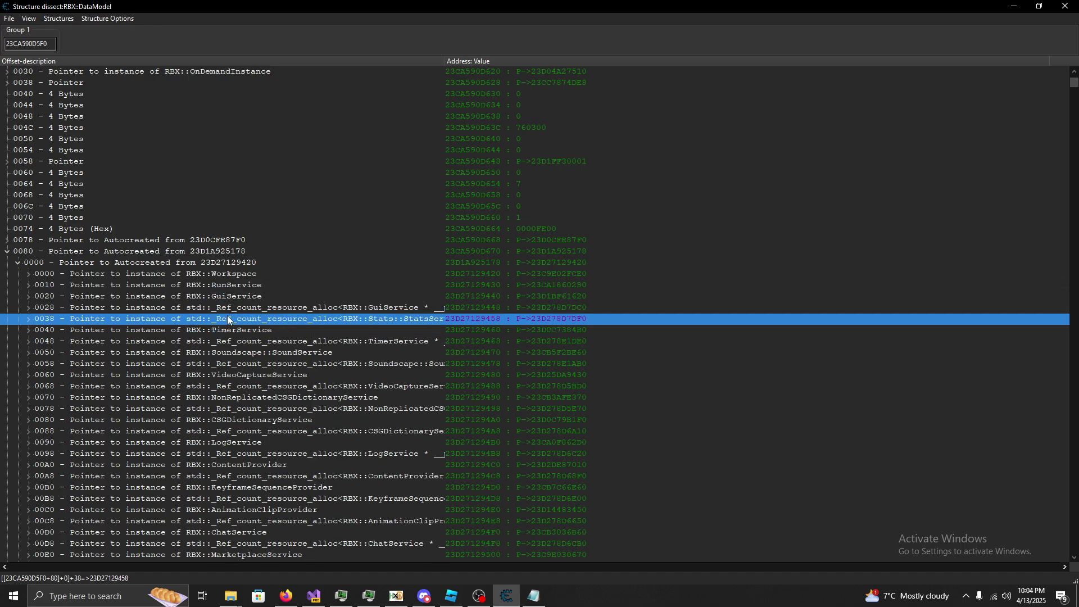
pyautogui.press('Delete')
# Expand MouseService at offset 0340 and its InputObject pointer at 0118, then bring up Notepad.
pyautogui.scroll(-20, 188, 302)
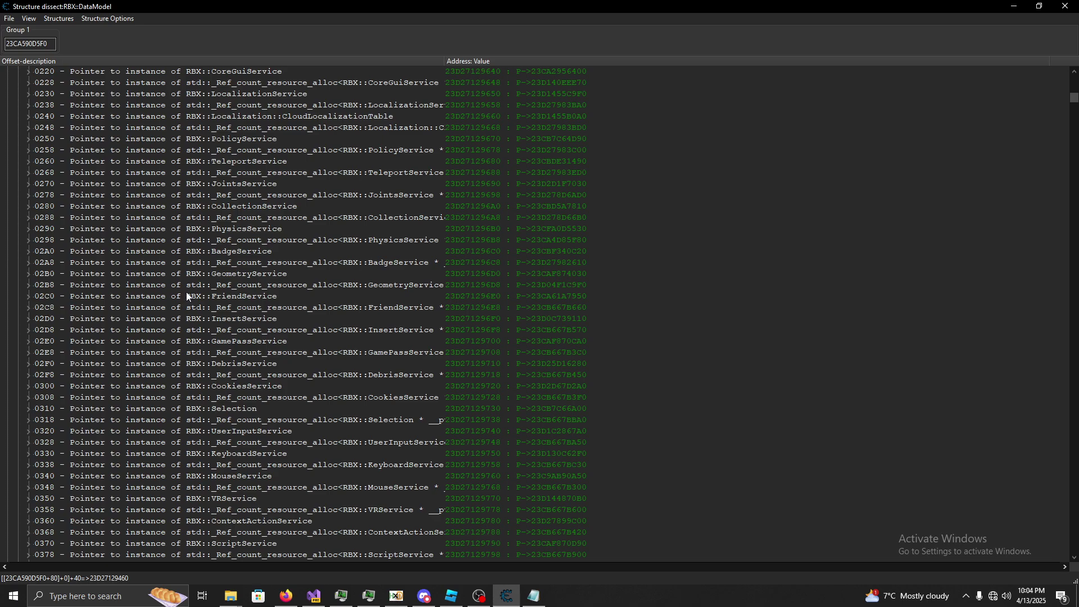
pyautogui.scroll(-2, 187, 294)
pyautogui.click(238, 407)
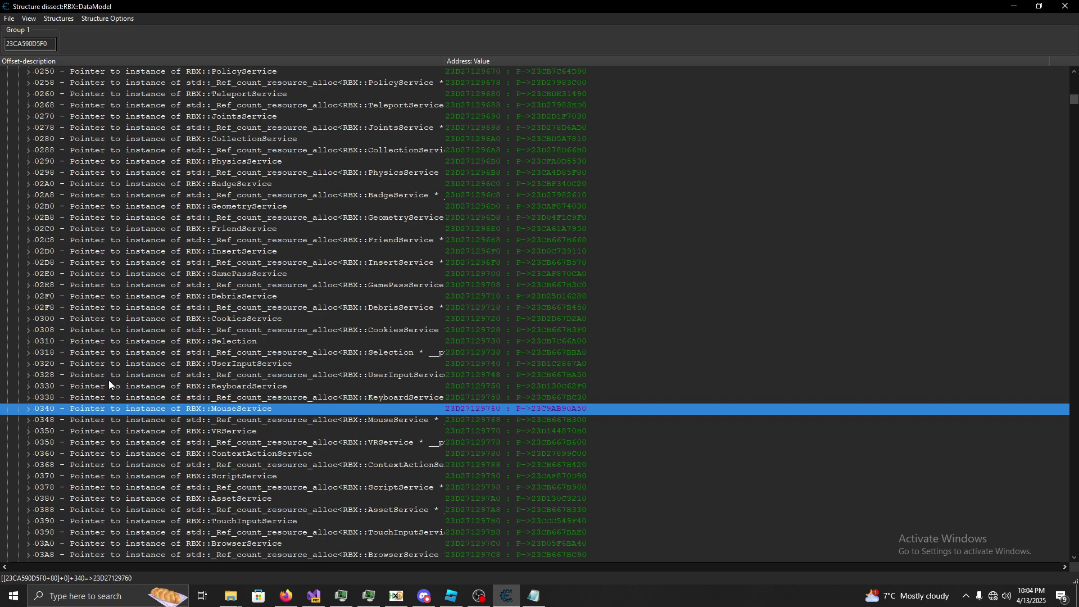
pyautogui.click(28, 408)
pyautogui.scroll(-6, 36, 389)
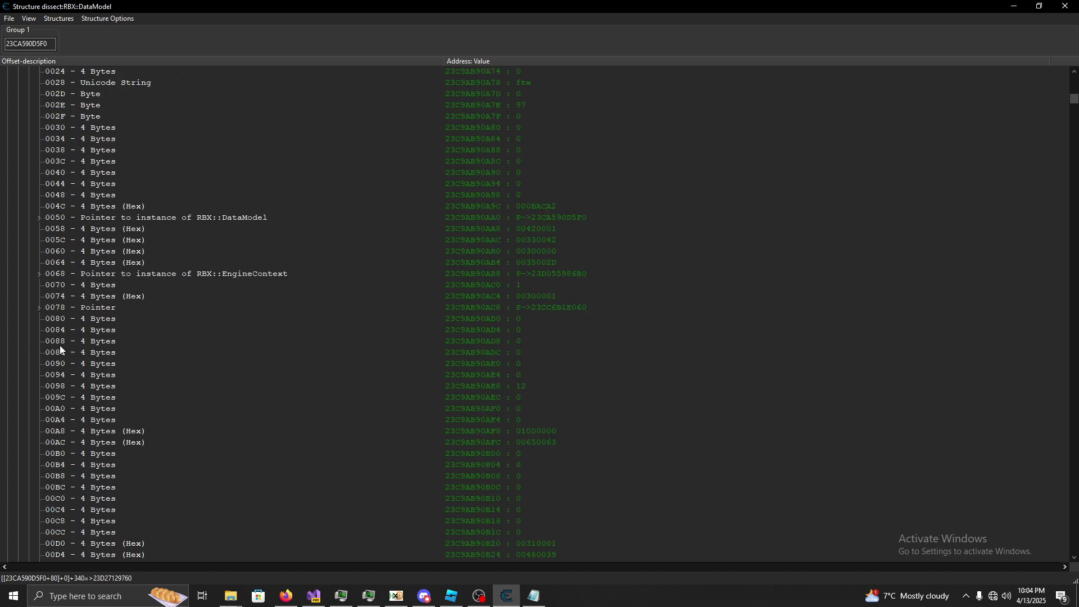
pyautogui.scroll(-16, 59, 348)
pyautogui.scroll(5, 58, 337)
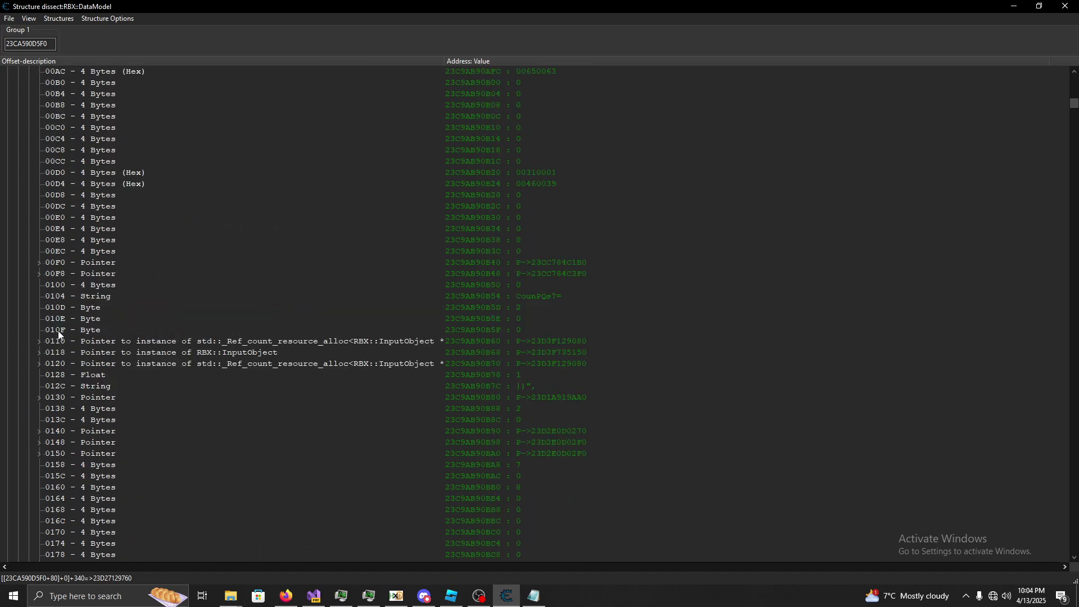
pyautogui.click(37, 351)
pyautogui.click(124, 353)
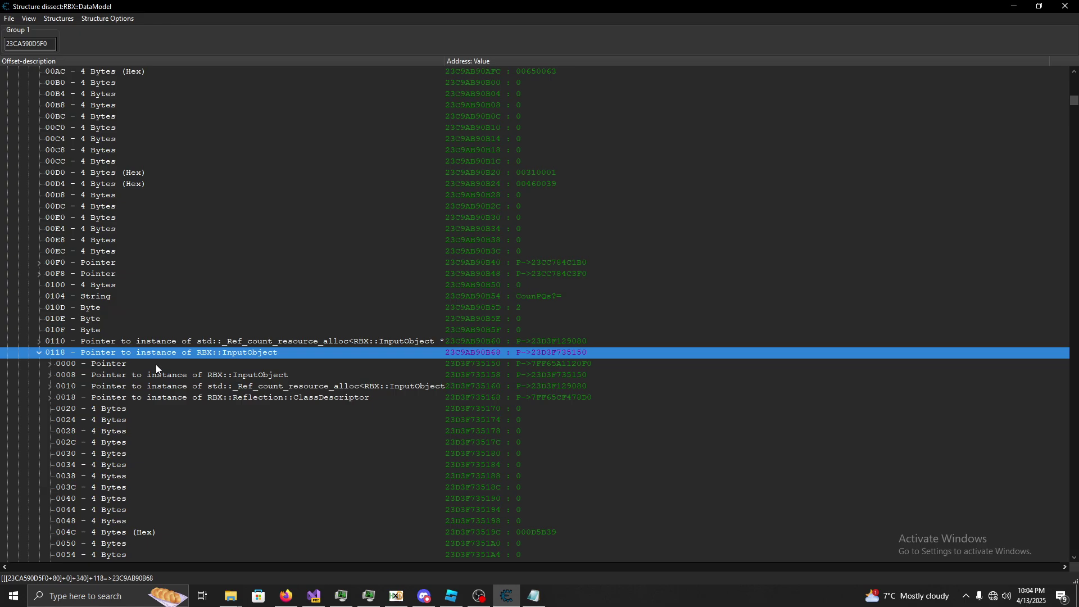
pyautogui.click(533, 596)
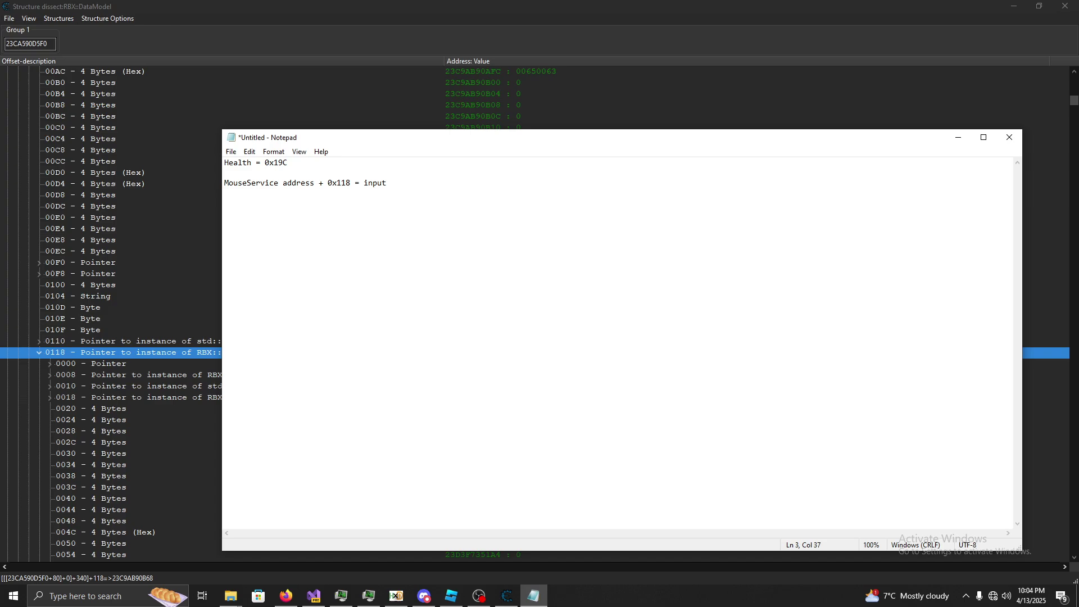
# Add the line 'MouseService address + 0x118 = input' to the Notepad notes.
pyautogui.write('nput')
# Scroll through the InputObject's fields while flipping to Roblox Studio to move the mouse.
pyautogui.click(183, 578)
pyautogui.scroll(-5, 70, 295)
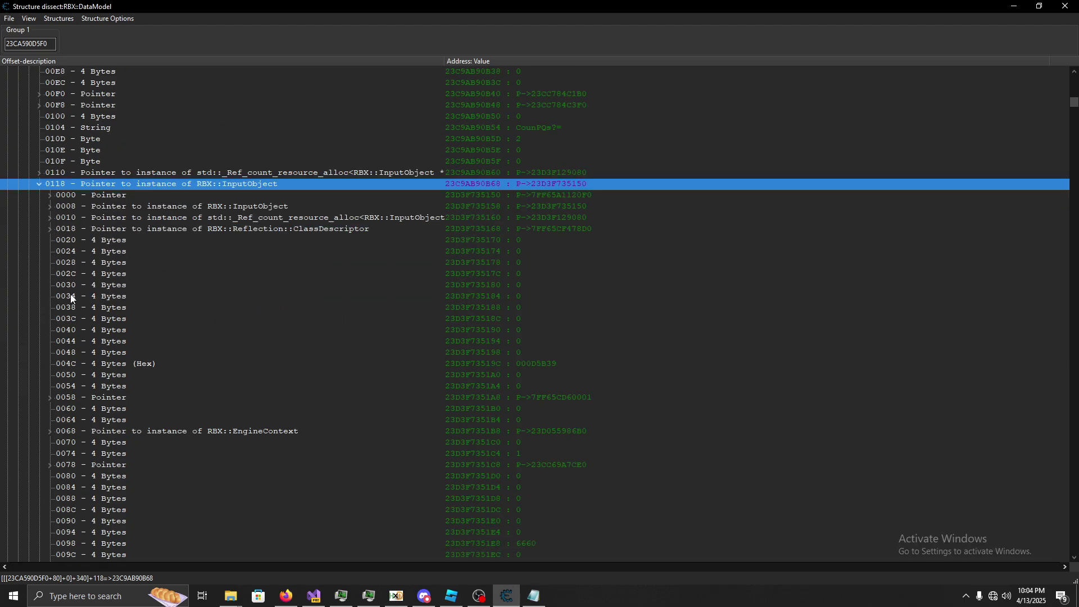
pyautogui.scroll(-13, 141, 306)
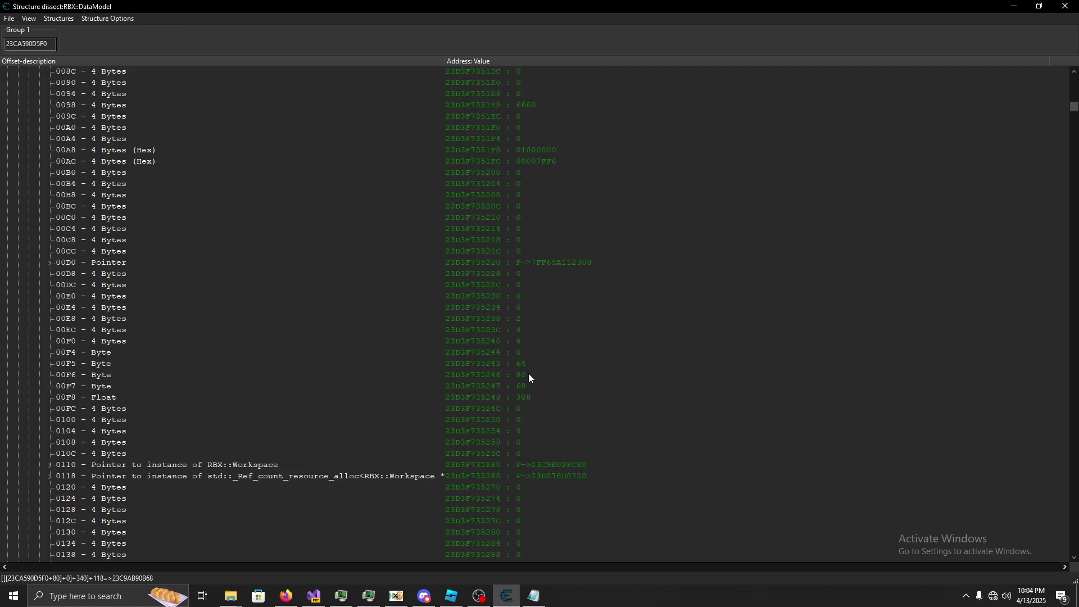
pyautogui.hotkey('alt', 'Tab')
pyautogui.hotkey('alt', 'Tab')
pyautogui.hotkey('alt', 'Tab', 'Tab')
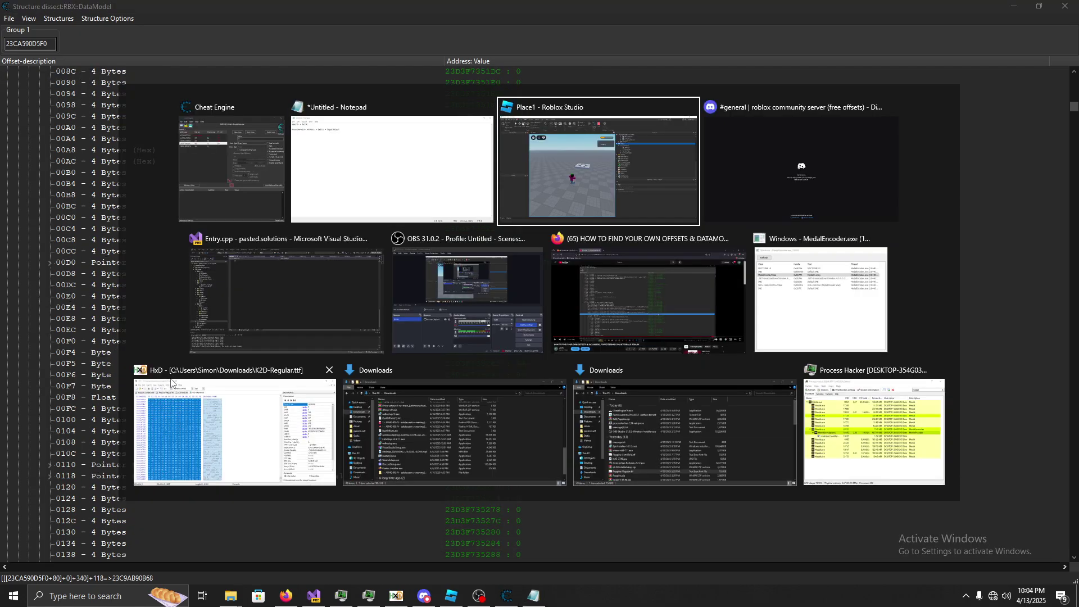
pyautogui.hotkey('alt', 'Tab')
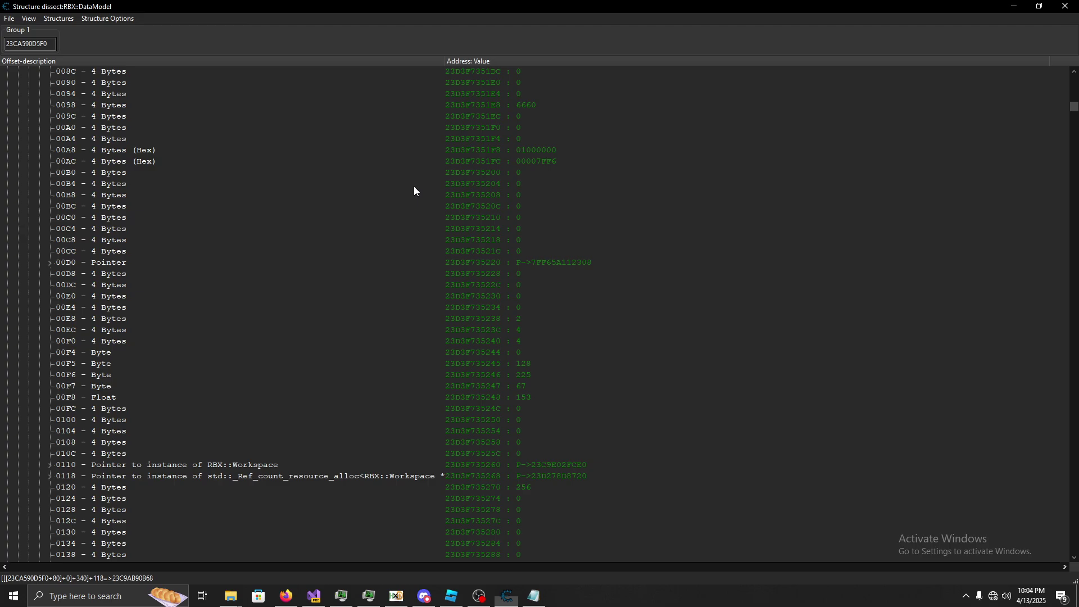
pyautogui.hotkey('alt', 'Tab')
pyautogui.hotkey('alt', 'Tab')
pyautogui.hotkey('alt', 'Tab')
pyautogui.hotkey('alt', 'Tab')
pyautogui.hotkey('alt', 'Tab')
pyautogui.hotkey('alt', 'Tab')
pyautogui.hotkey('alt', 'Tab')
pyautogui.hotkey('alt', 'Tab')
pyautogui.hotkey('alt', 'Tab')
pyautogui.hotkey('alt', 'Tab')
pyautogui.hotkey('alt', 'Tab')
pyautogui.hotkey('alt', 'Tab')
pyautogui.hotkey('alt', 'Tab')
pyautogui.scroll(11, 225, 305)
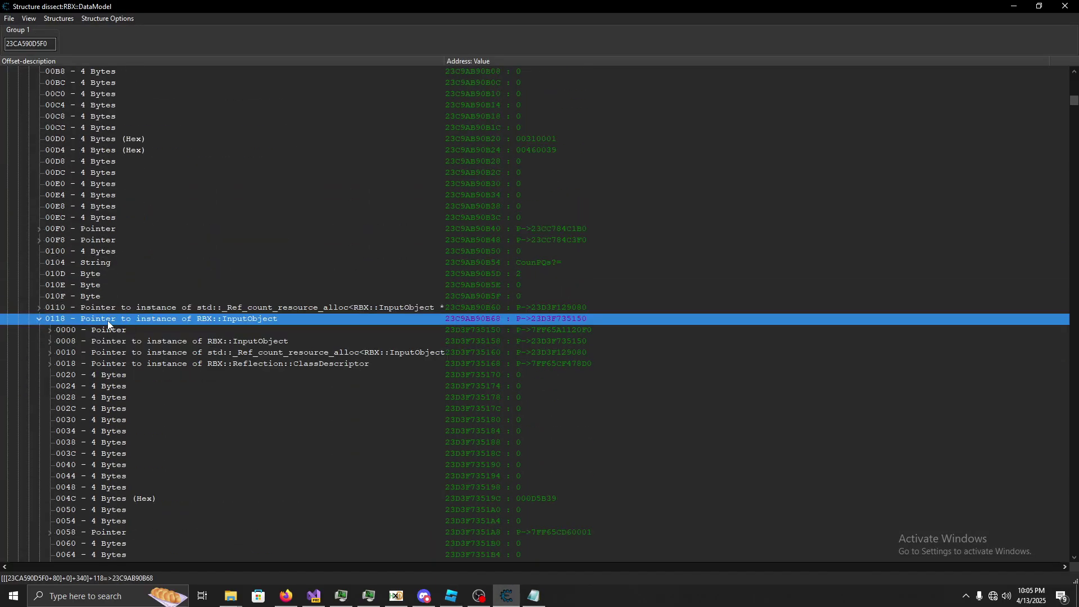
# Open and cancel the 0118 value editor, minimize the dissection, and move Memory Viewer right.
pyautogui.doubleClick(548, 319)
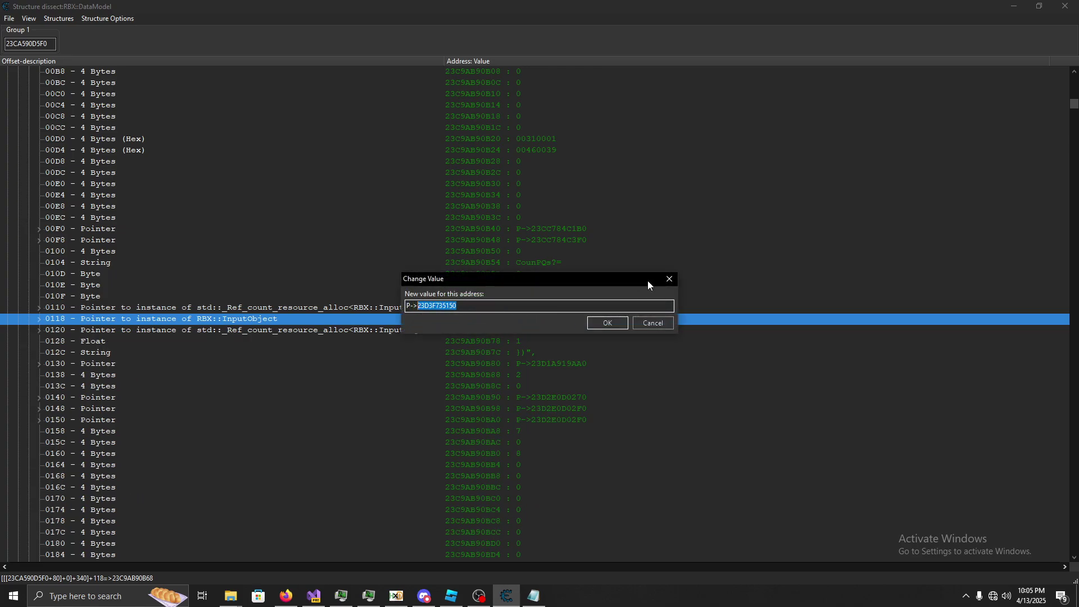
pyautogui.click(668, 279)
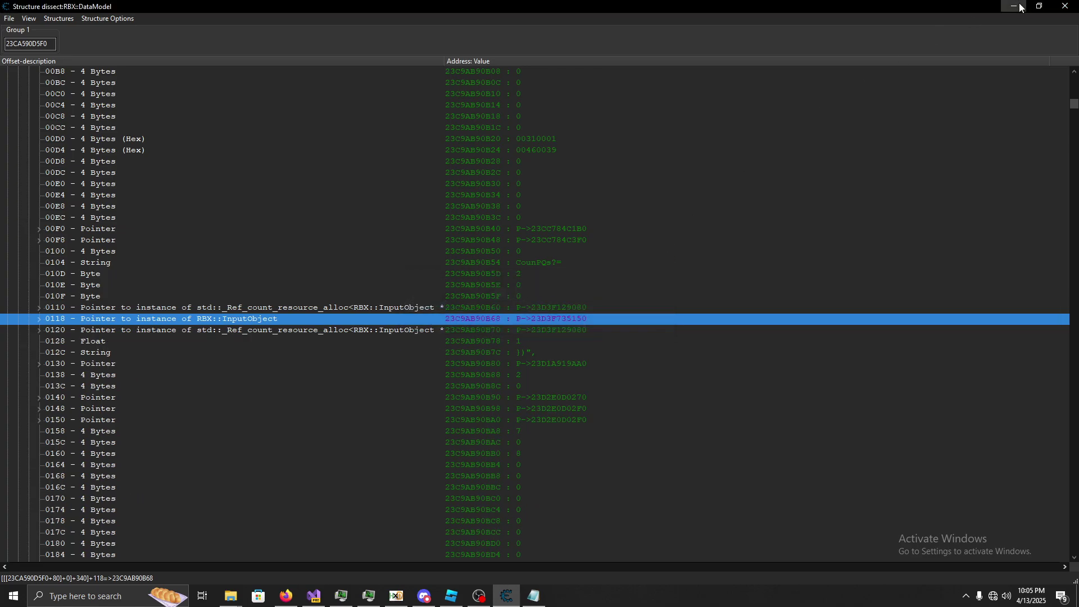
pyautogui.click(1013, 6)
pyautogui.moveTo(268, 145); pyautogui.dragTo(382, 162)
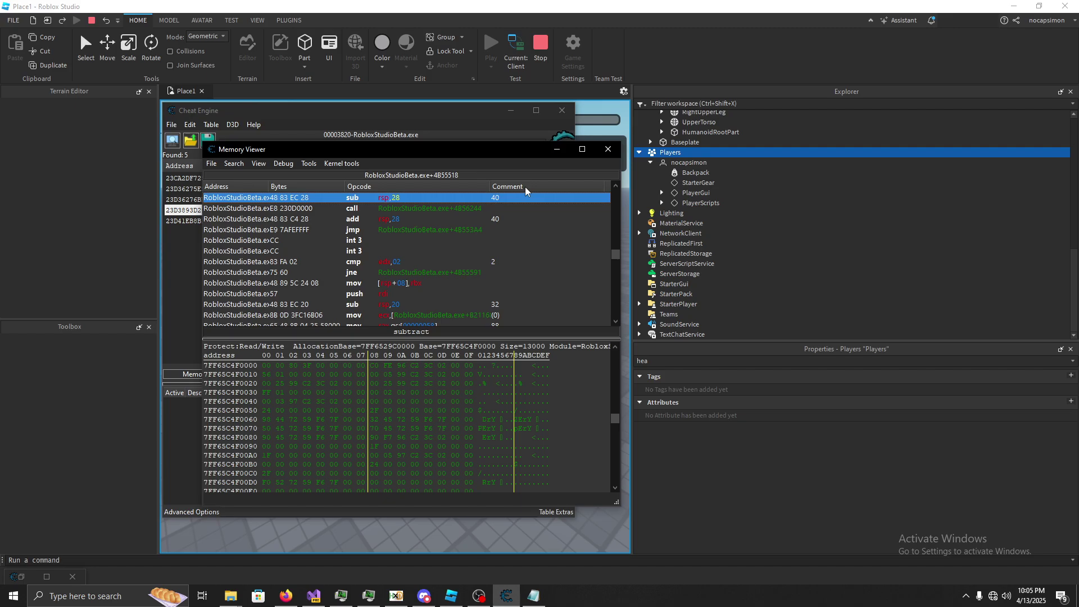
pyautogui.moveTo(506, 150); pyautogui.dragTo(809, 178)
# Return to the structure view and open, then close, details for the 0118 InputObject row.
pyautogui.hotkey('alt', 'Tab')
pyautogui.press('Tab')
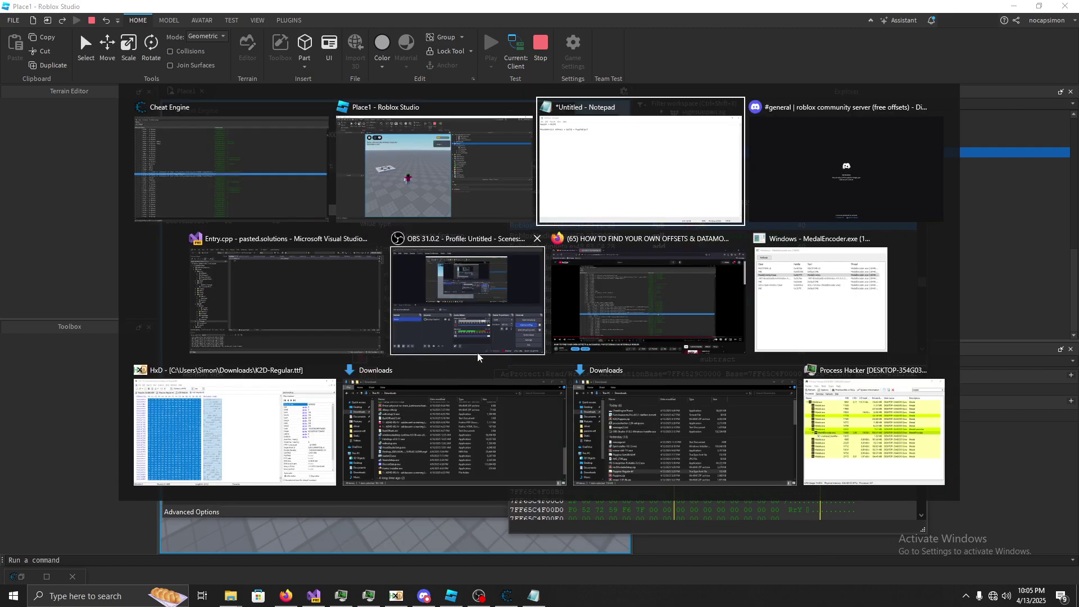
pyautogui.click(243, 193)
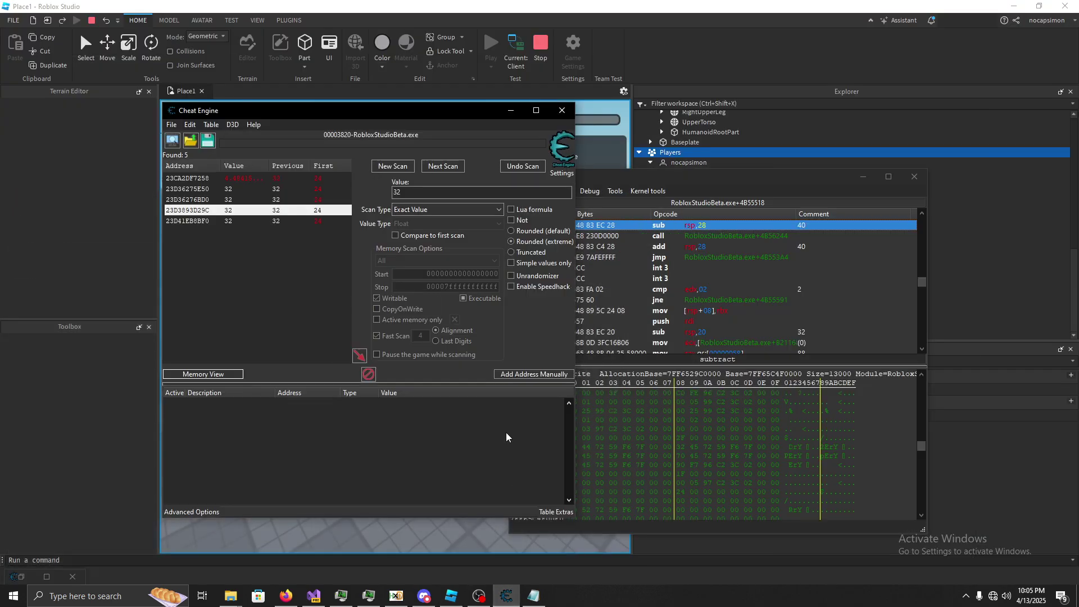
pyautogui.hotkey('alt', 'Tab')
pyautogui.hotkey('alt', 'Tab')
pyautogui.hotkey('alt', 'Tab')
pyautogui.press('Tab')
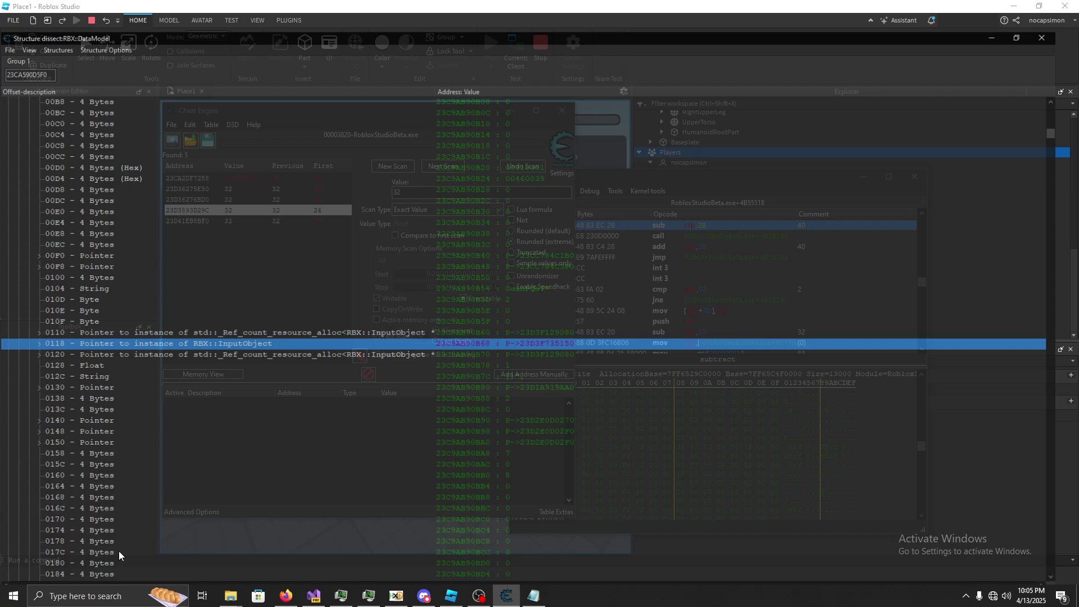
pyautogui.rightClick(508, 319)
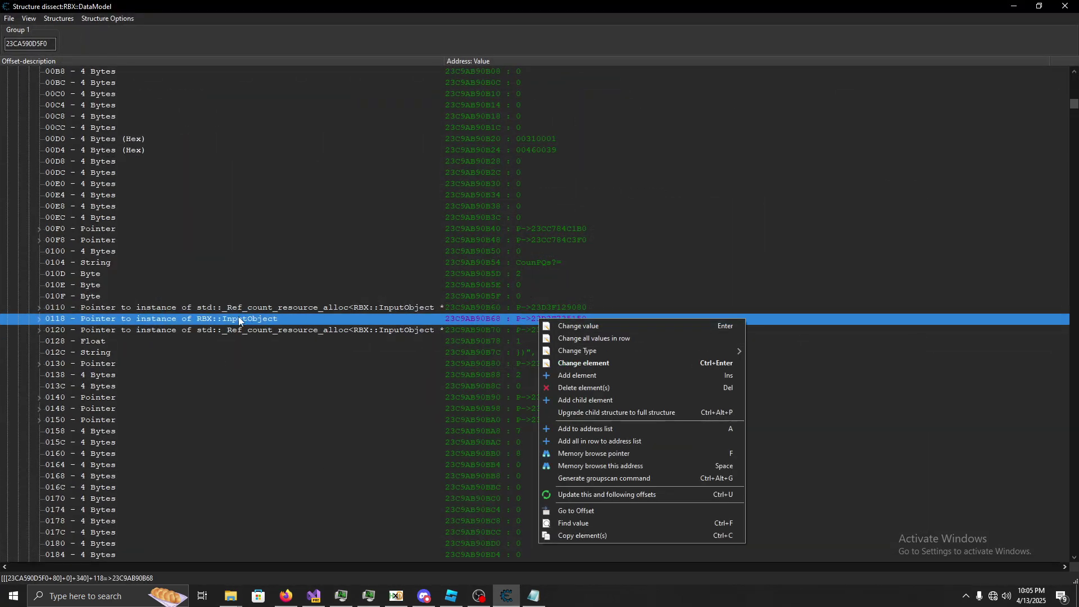
pyautogui.hotkey('ctrl', 'Return')
pyautogui.click(630, 220)
pyautogui.scroll(-20, 232, 338)
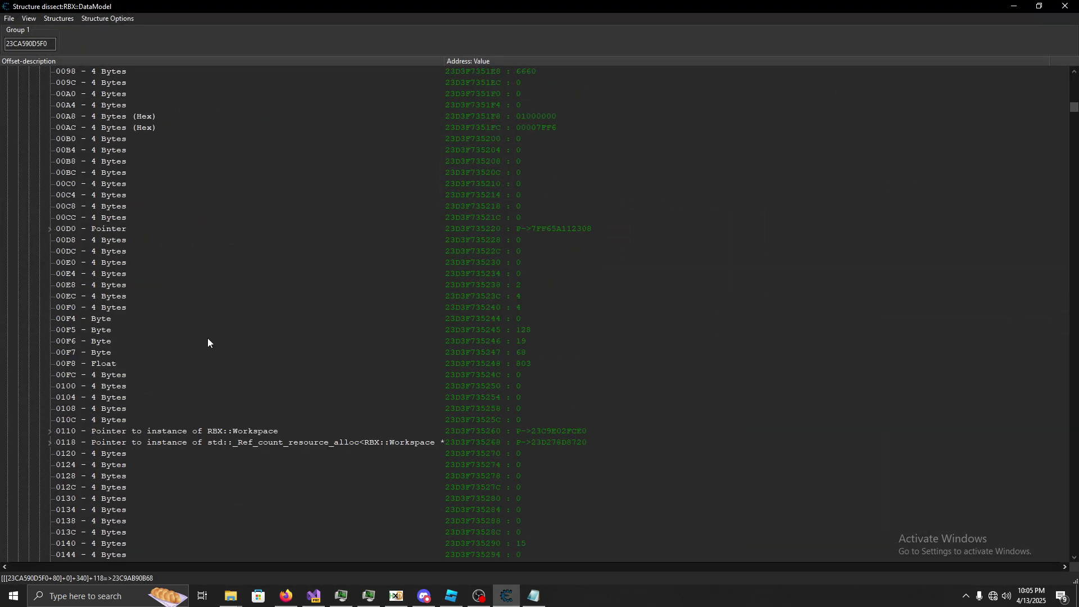
pyautogui.scroll(17, 207, 343)
# Add the 0118 pointer to the address list and open the new entry's context menu.
pyautogui.rightClick(530, 211)
pyautogui.rightClick(487, 219)
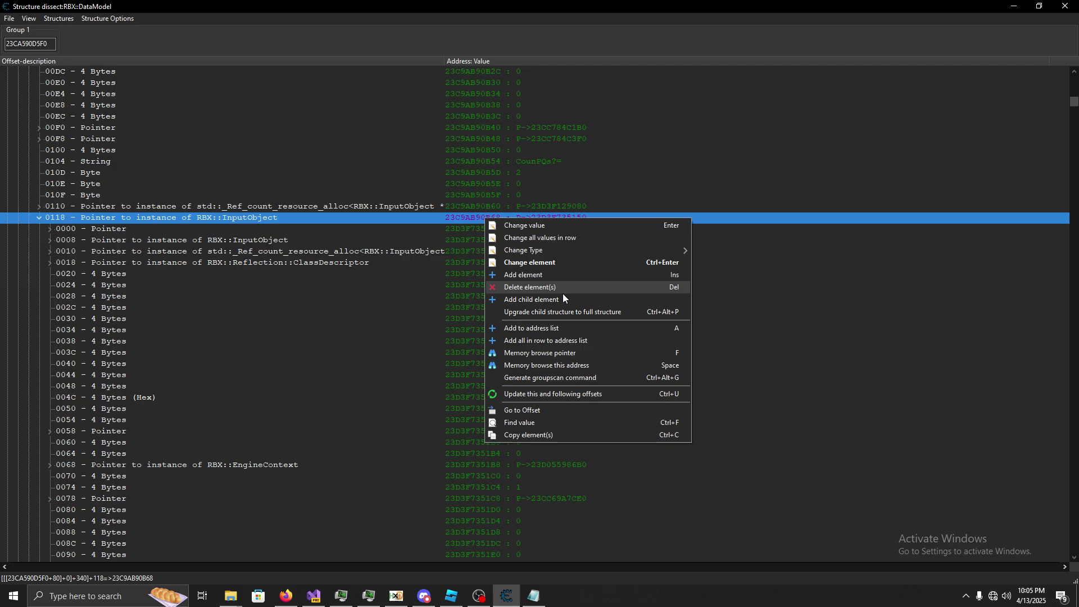
pyautogui.click(531, 328)
pyautogui.click(502, 604)
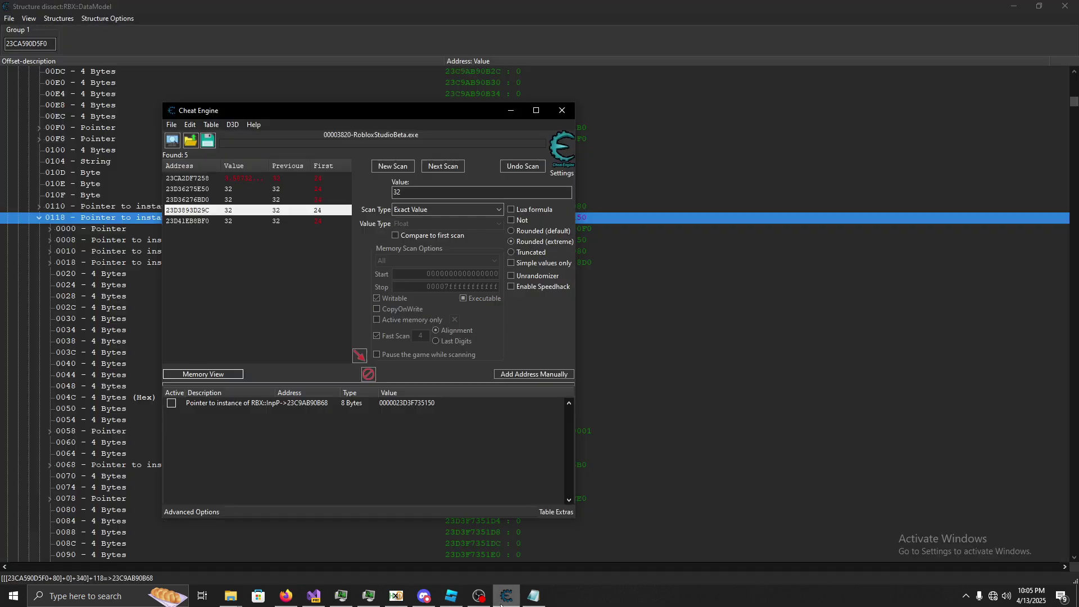
pyautogui.click(281, 402)
pyautogui.rightClick(281, 402)
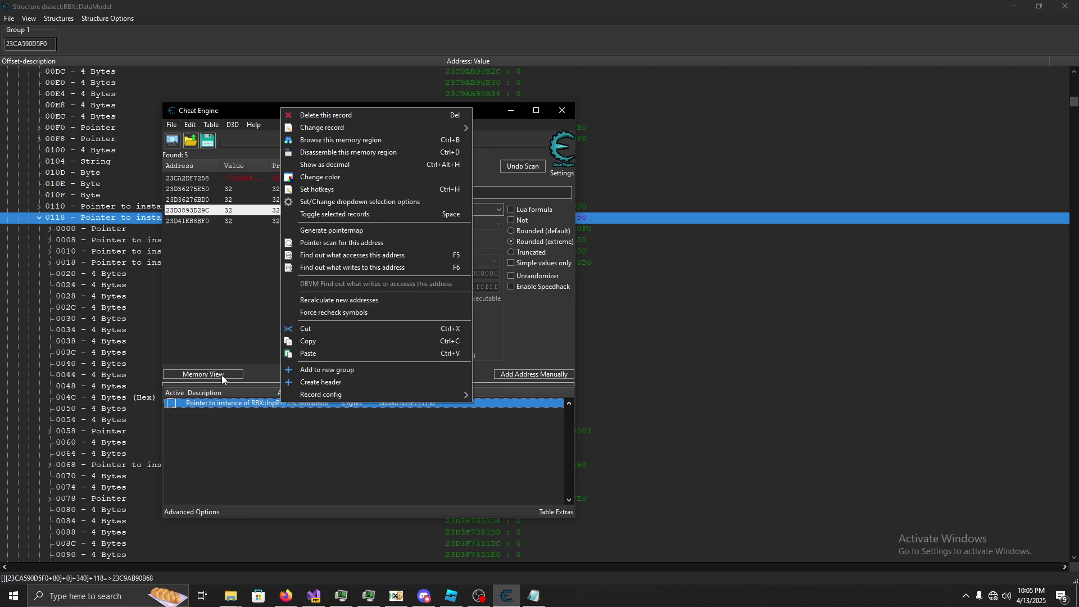
# Browse the new entry's memory region in Memory Viewer and resize the viewer window.
pyautogui.click(356, 141)
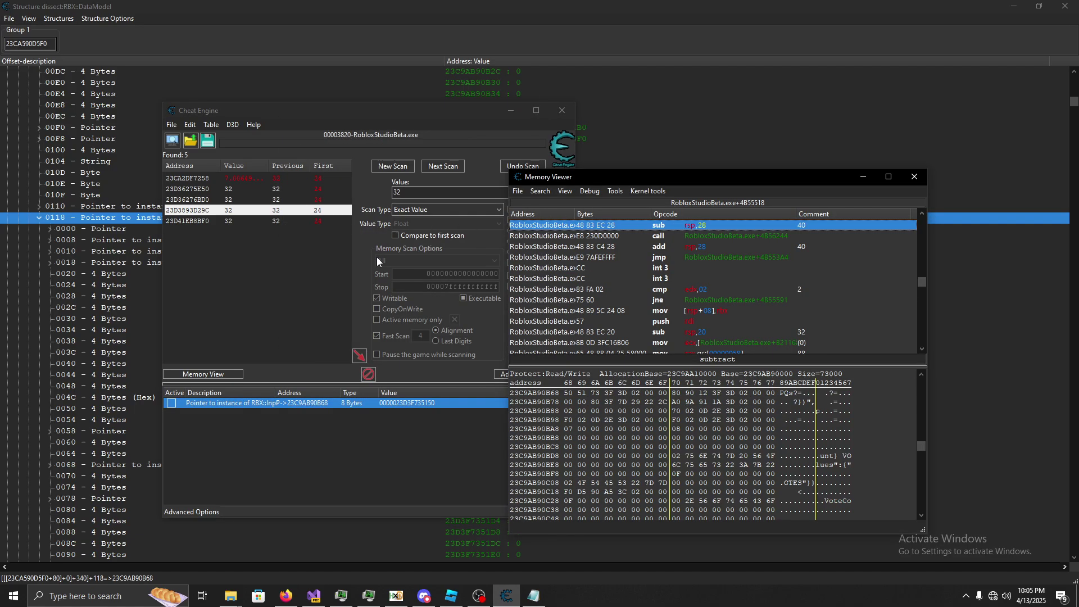
pyautogui.moveTo(694, 174); pyautogui.dragTo(446, 3)
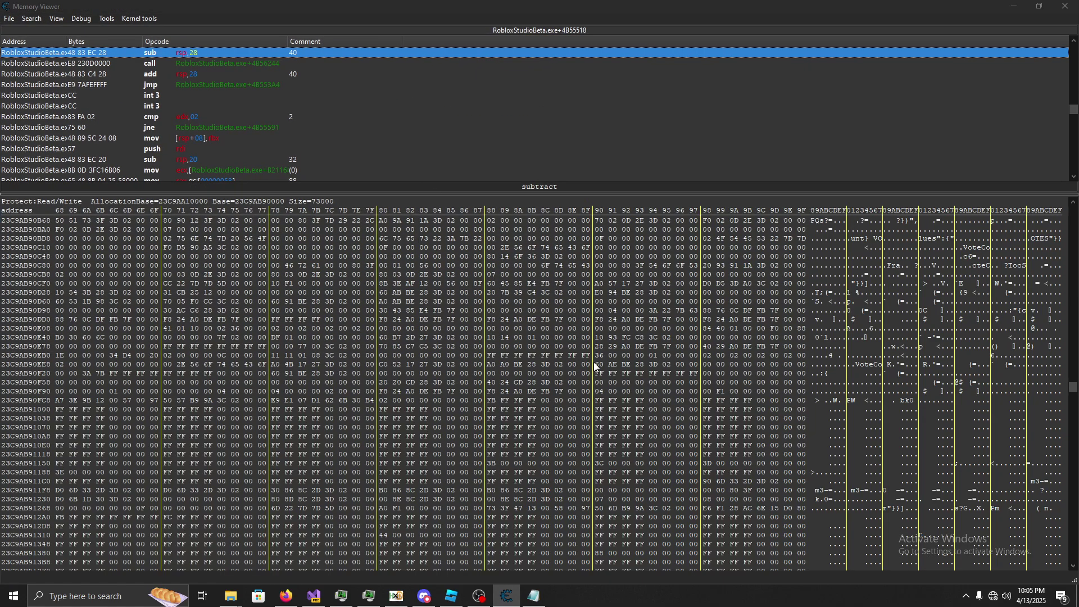
pyautogui.hotkey('alt', 'Tab')
pyautogui.hotkey('alt', 'Tab')
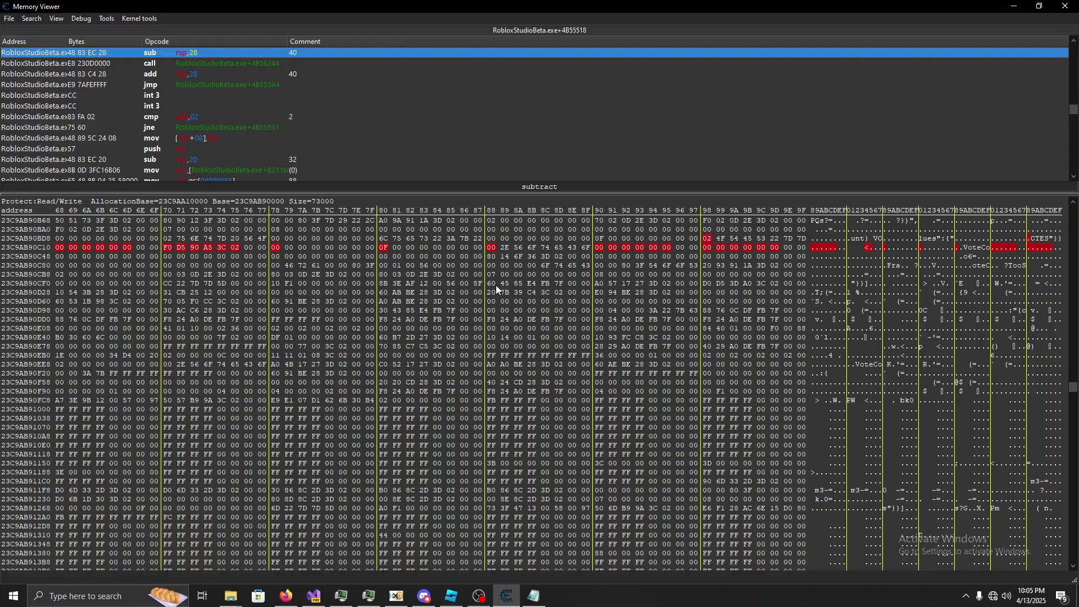
pyautogui.hotkey('alt', 'Tab')
pyautogui.press('Escape')
pyautogui.moveTo(371, 6); pyautogui.dragTo(416, 72)
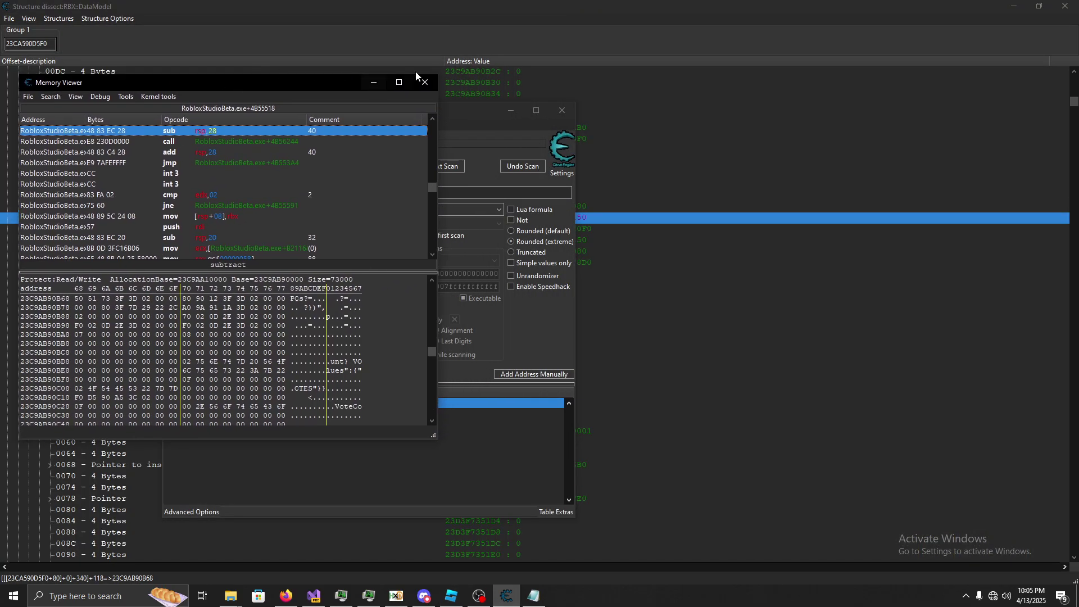
pyautogui.moveTo(823, 115); pyautogui.dragTo(545, 115)
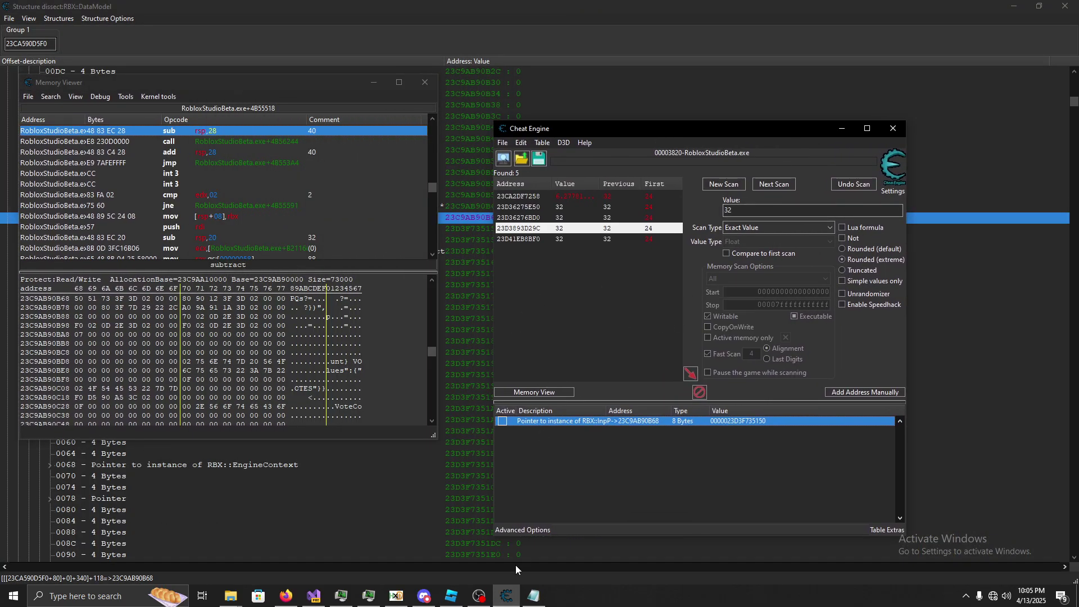
# Place Roblox Studio to the right of Memory Viewer, then open a hex byte's options.
pyautogui.click(451, 596)
pyautogui.moveTo(562, 5); pyautogui.dragTo(671, 69)
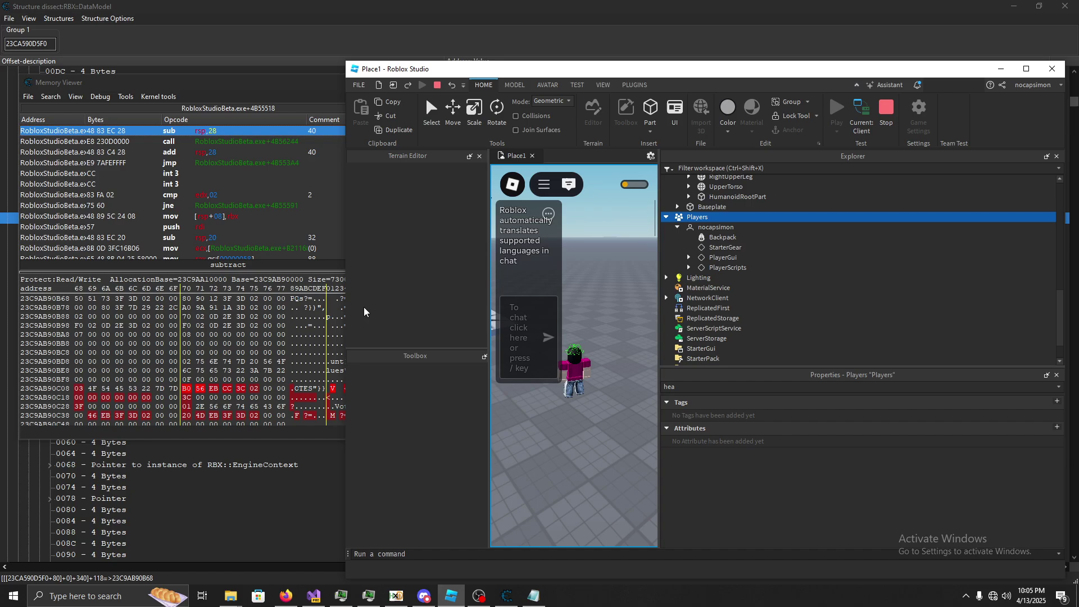
pyautogui.moveTo(218, 91); pyautogui.dragTo(205, 55)
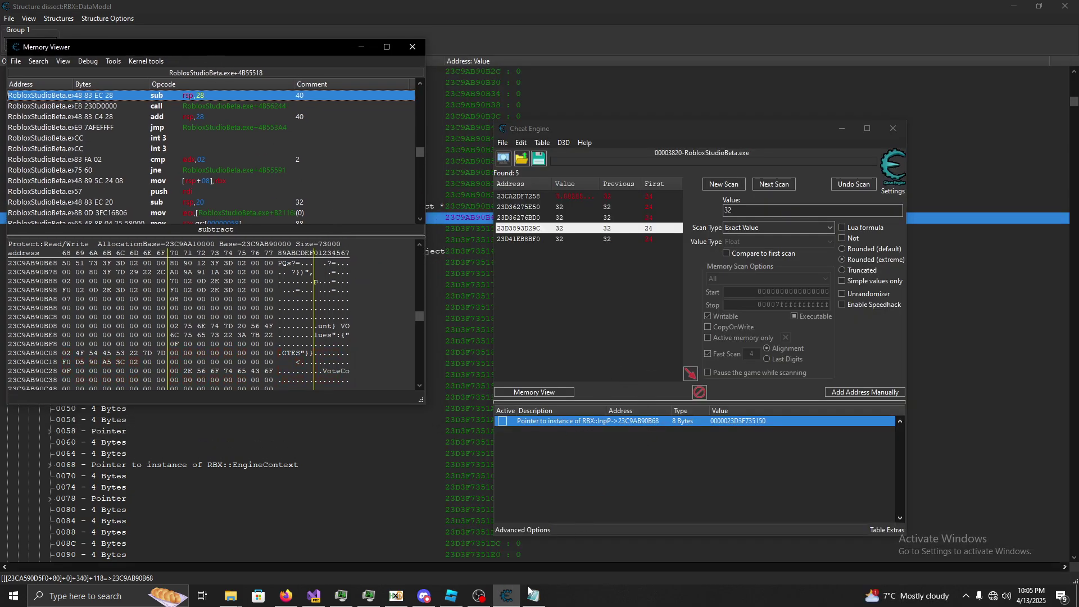
pyautogui.click(451, 595)
pyautogui.moveTo(426, 97); pyautogui.dragTo(510, 89)
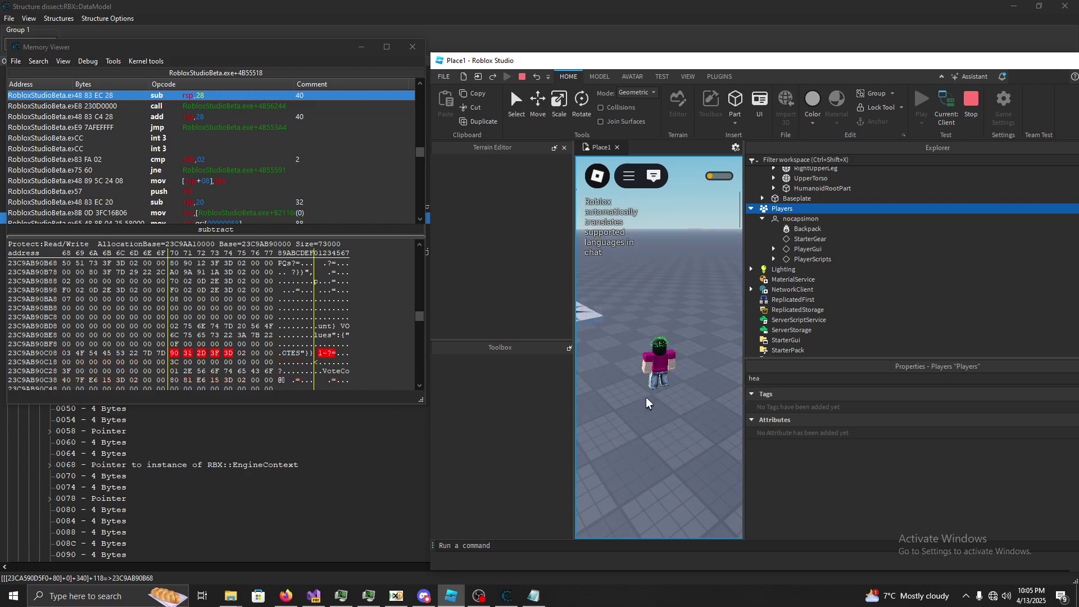
pyautogui.click(174, 354)
pyautogui.rightClick(175, 355)
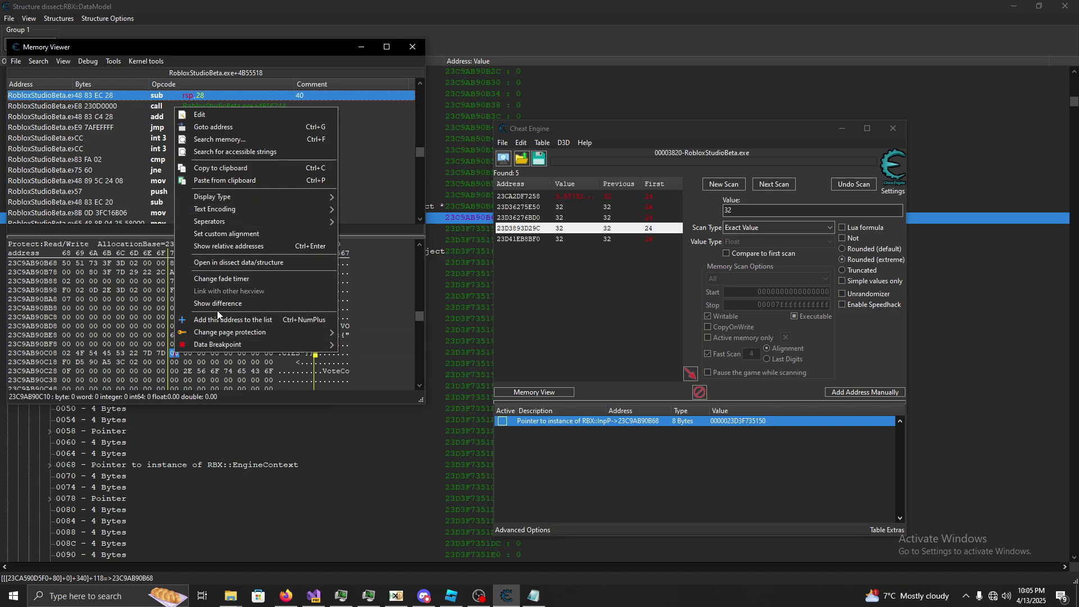
pyautogui.click(215, 127)
pyautogui.hotkey('ctrl', 'c')
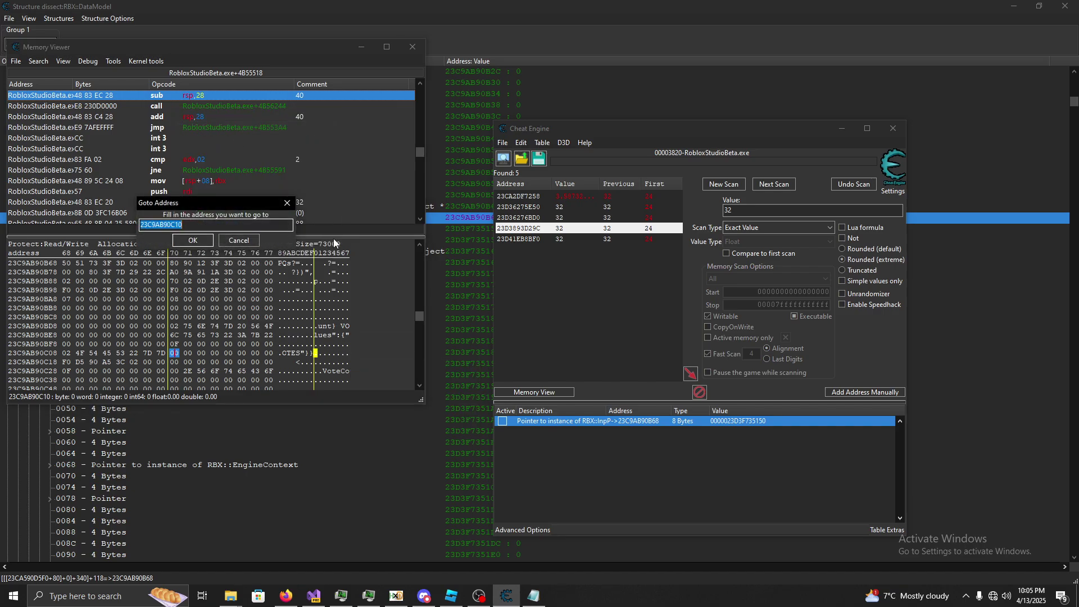
pyautogui.click(289, 206)
pyautogui.click(592, 464)
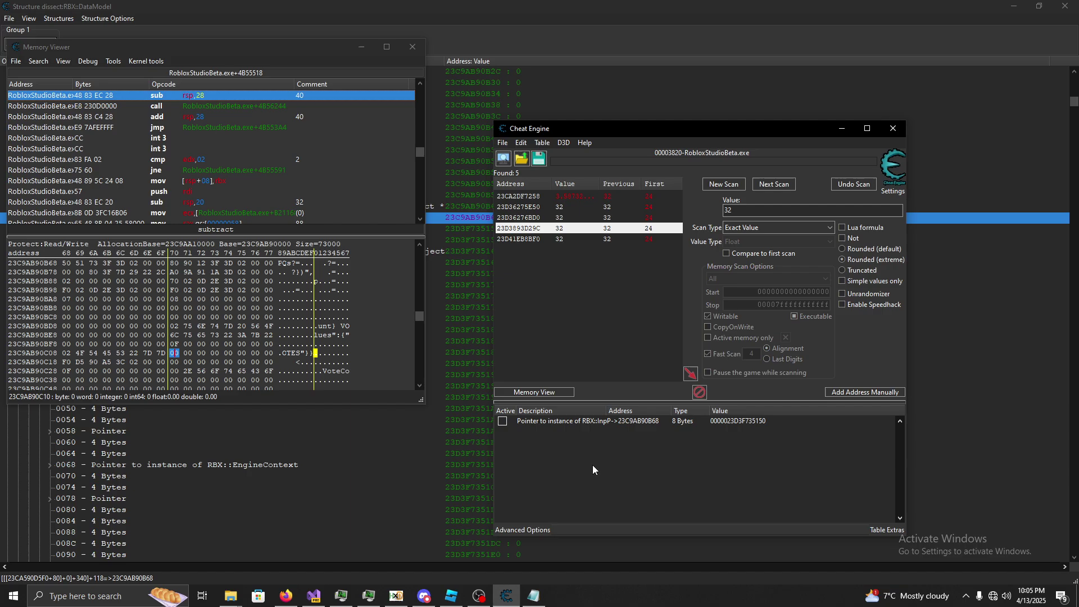
pyautogui.press('super')
pyautogui.write('cal')
pyautogui.press('Return')
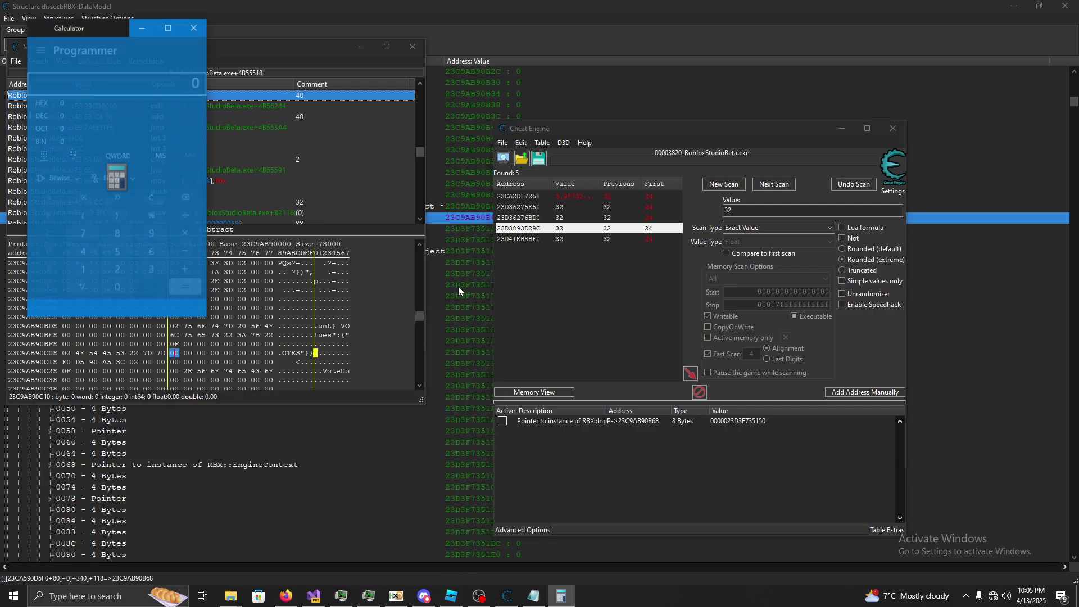
pyautogui.hotkey('ctrl', 'v')
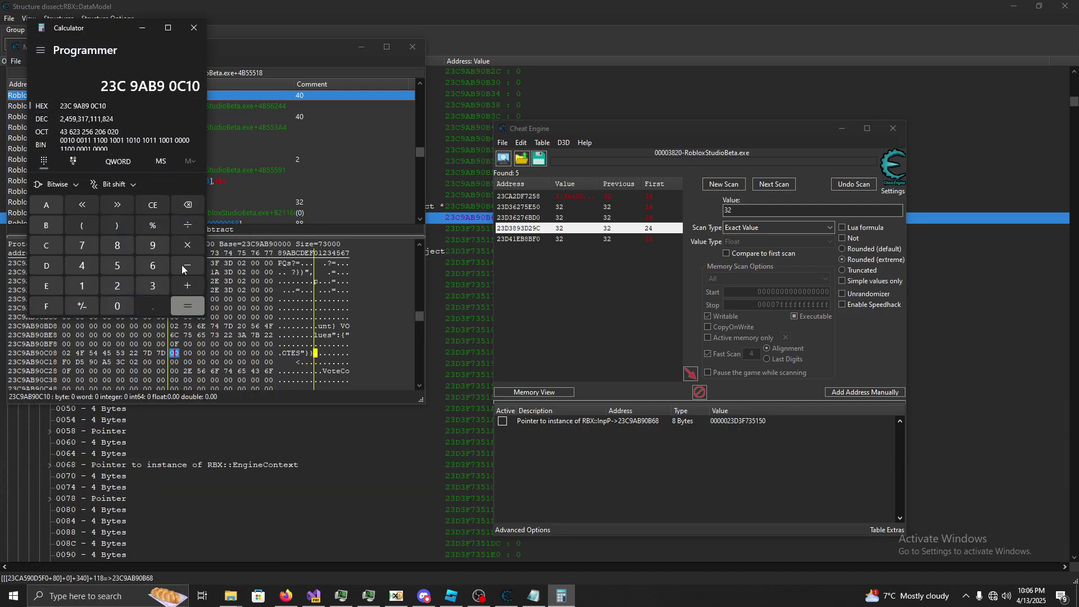
pyautogui.click(743, 421)
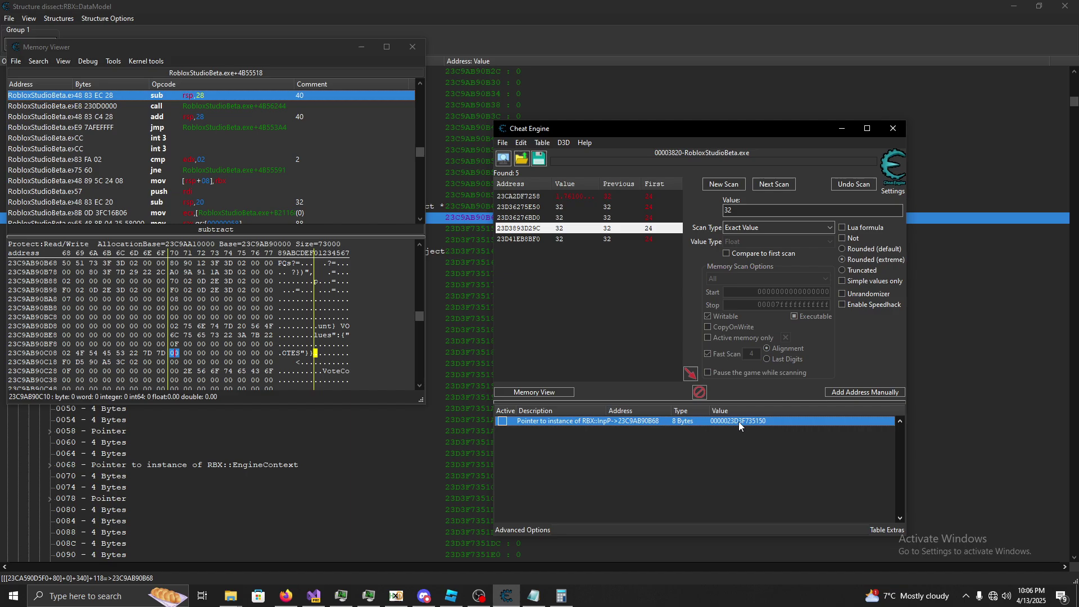
pyautogui.doubleClick(739, 421)
pyautogui.click(653, 323)
pyautogui.hotkey('alt', 'Tab')
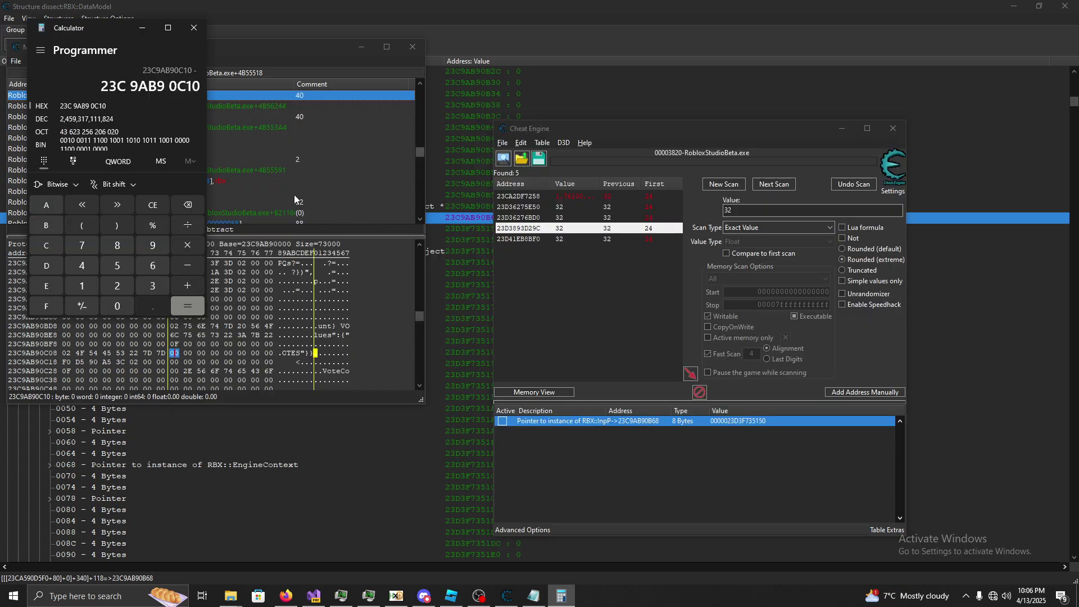
pyautogui.write('23D3F735150')
pyautogui.click(200, 303)
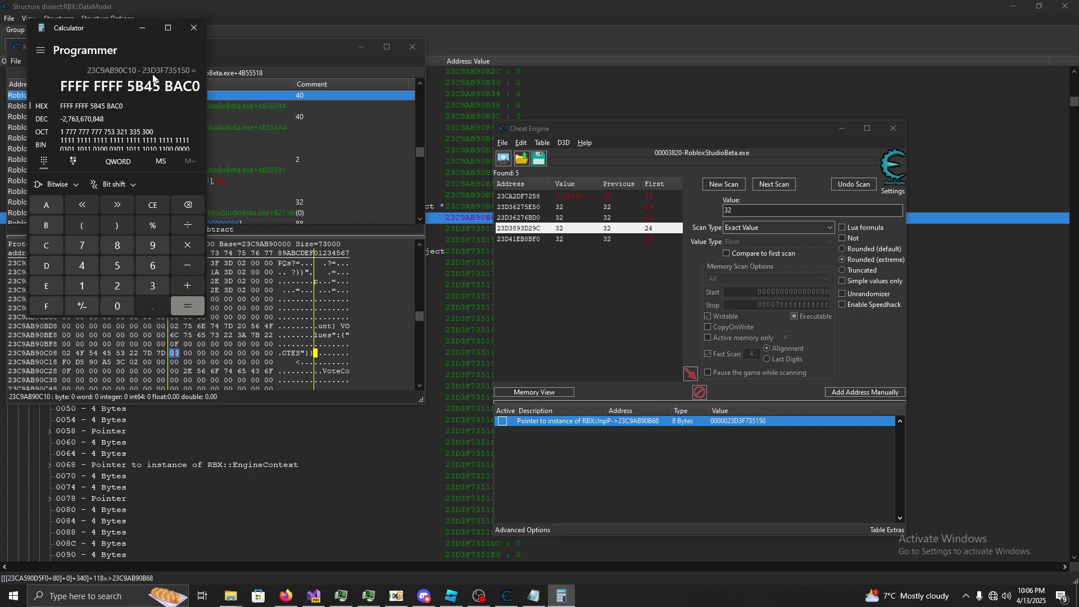
pyautogui.click(194, 28)
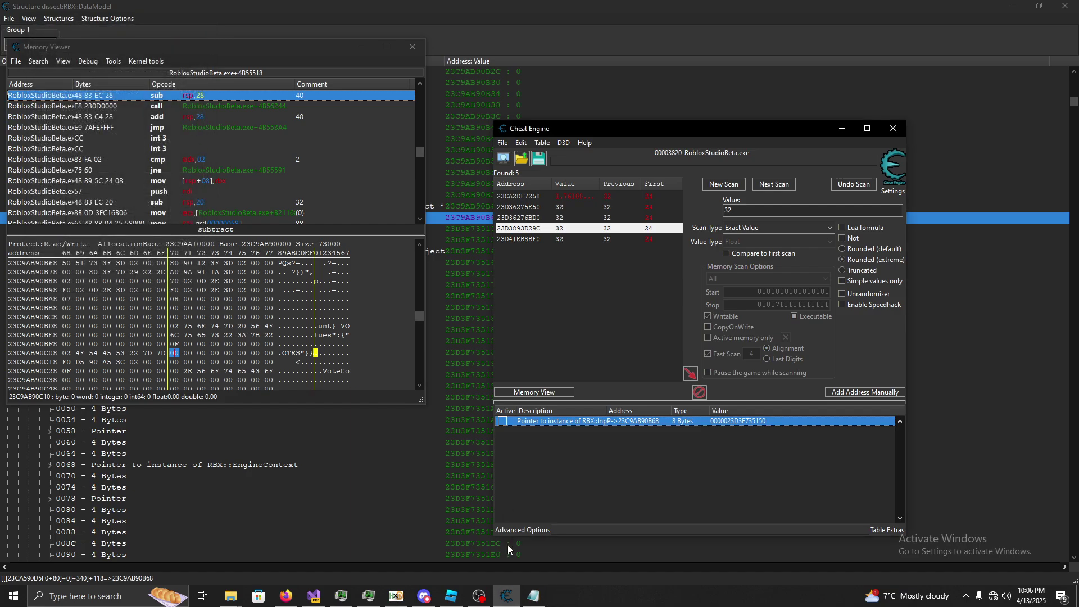
# Open the Goto Address prompt from the hex byte's menu and cancel it.
pyautogui.rightClick(174, 355)
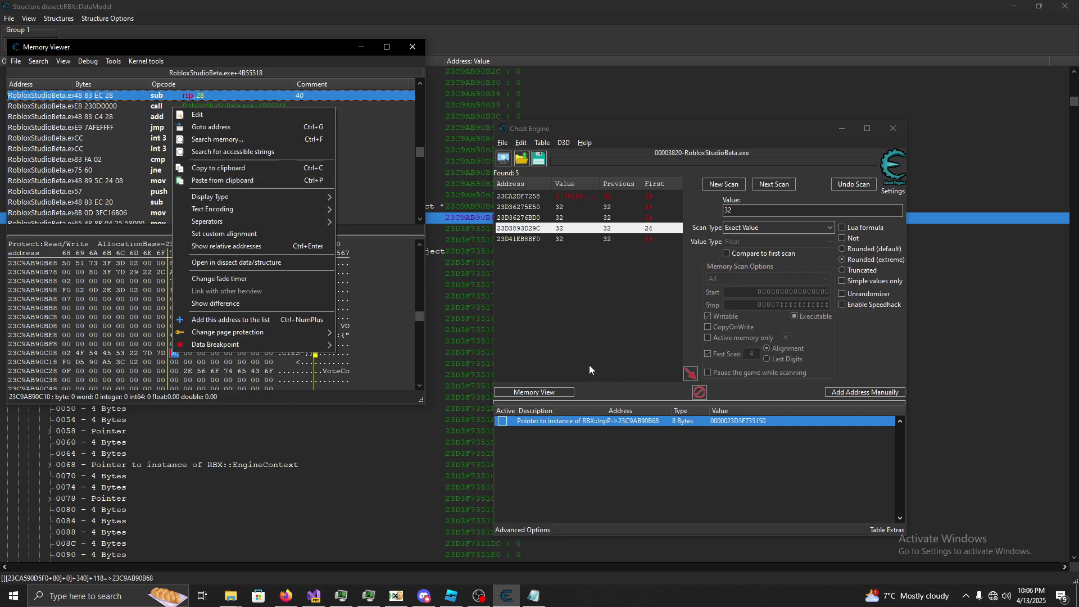
pyautogui.click(217, 128)
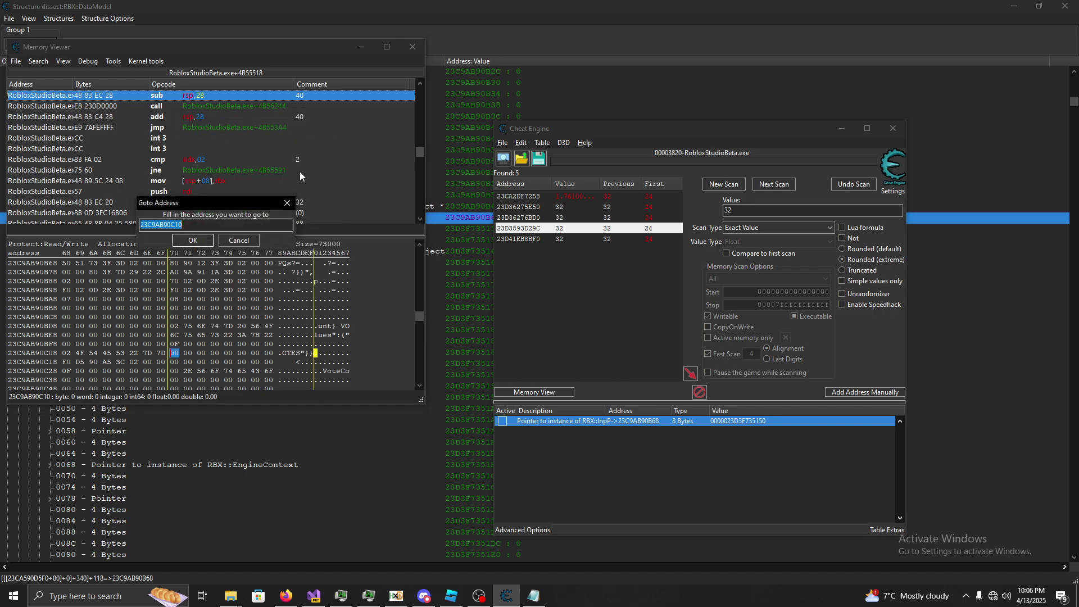
pyautogui.click(287, 203)
# Enlarge Memory Viewer and scroll the hex view to 23C9AB90C10 while the game runs.
pyautogui.click(451, 595)
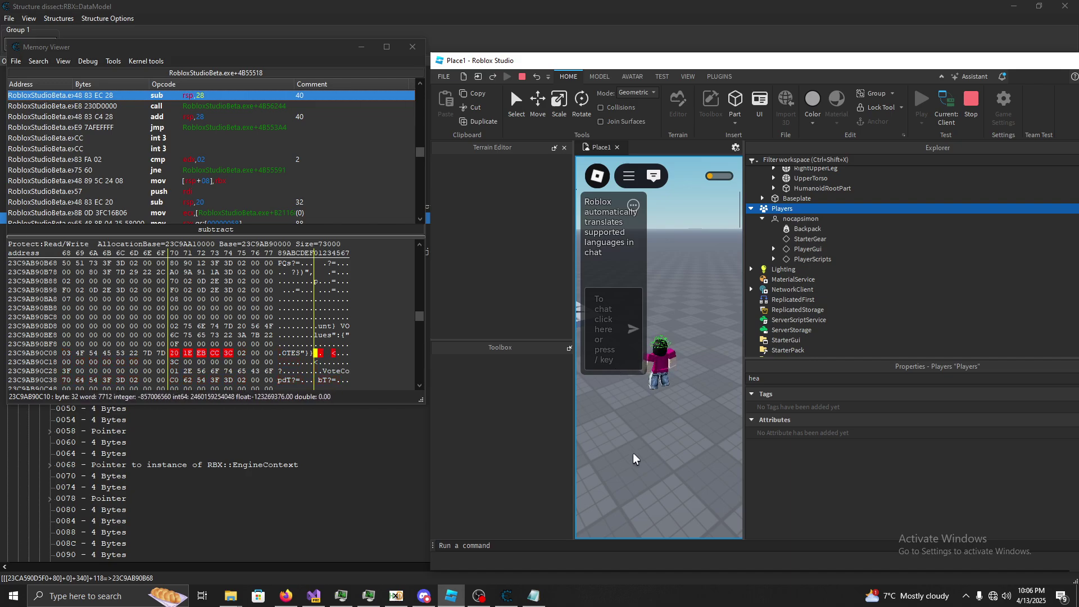
pyautogui.click(424, 410)
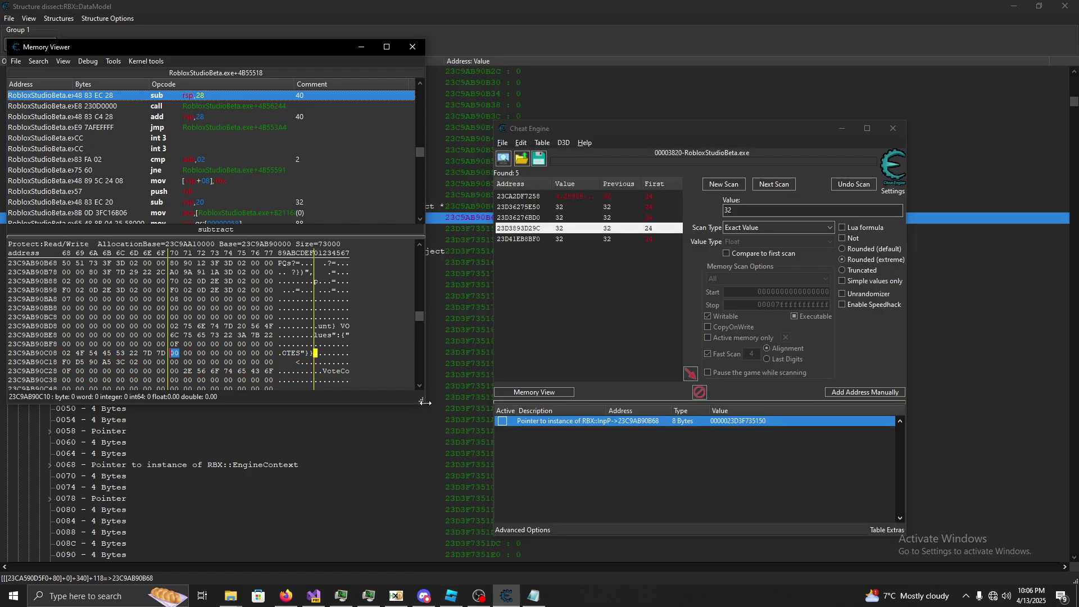
pyautogui.moveTo(424, 402); pyautogui.dragTo(457, 570)
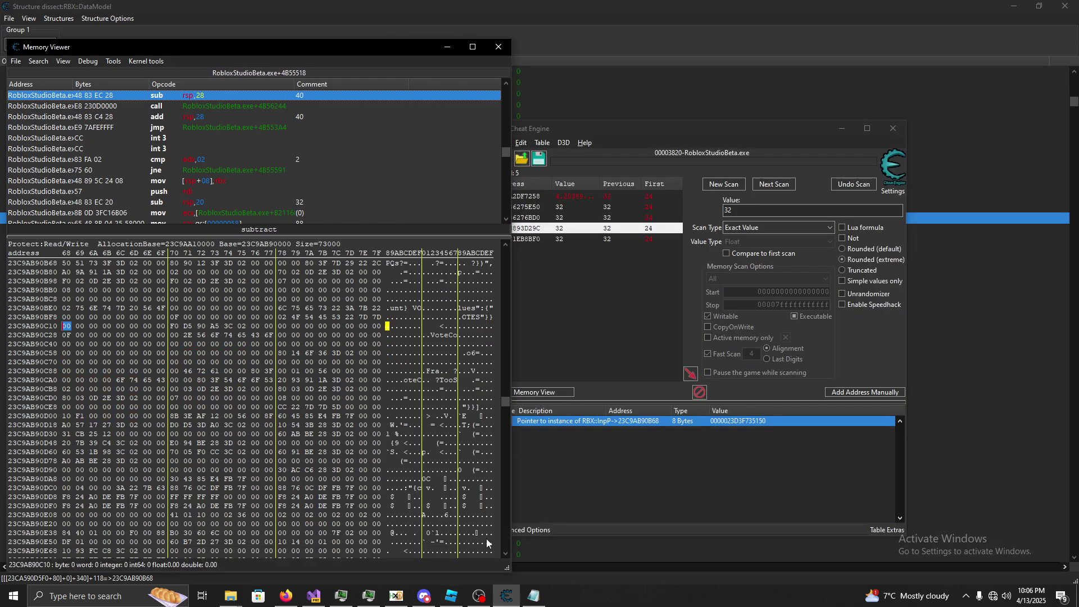
pyautogui.click(451, 595)
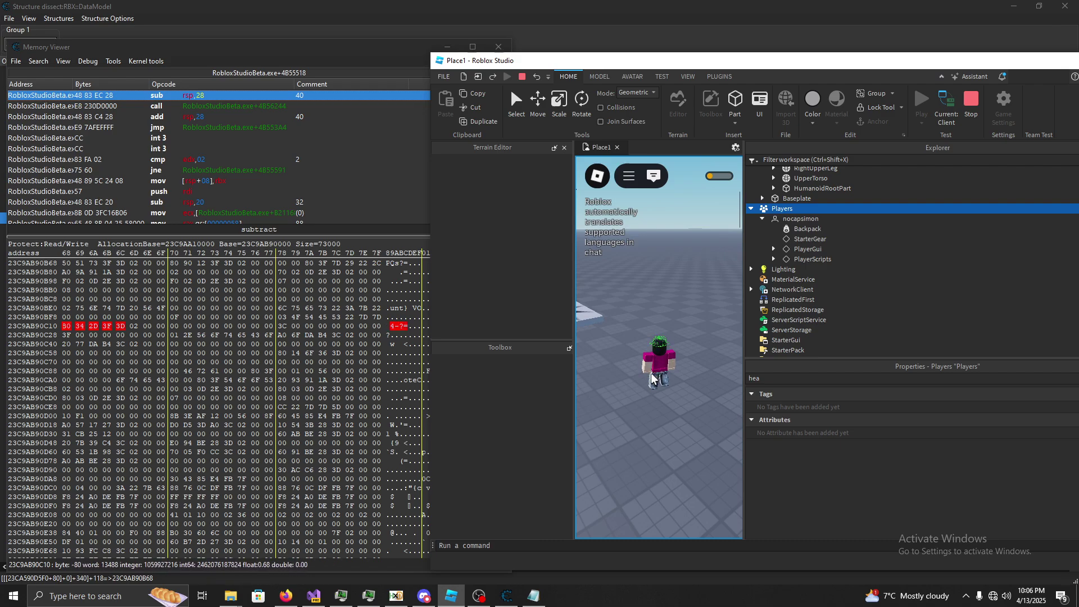
pyautogui.scroll(-7, 309, 392)
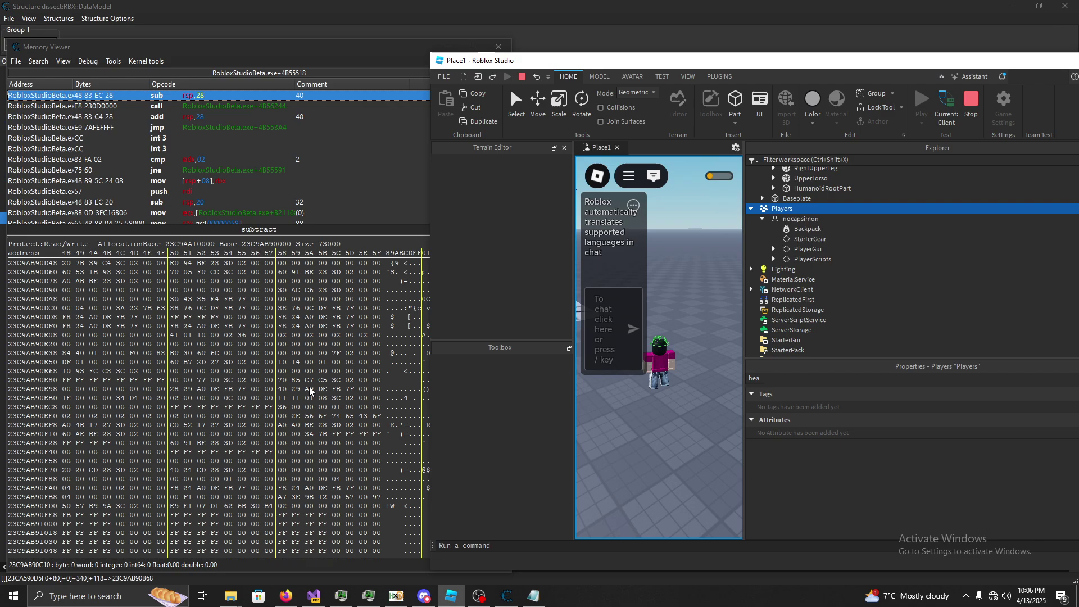
pyautogui.scroll(13, 310, 391)
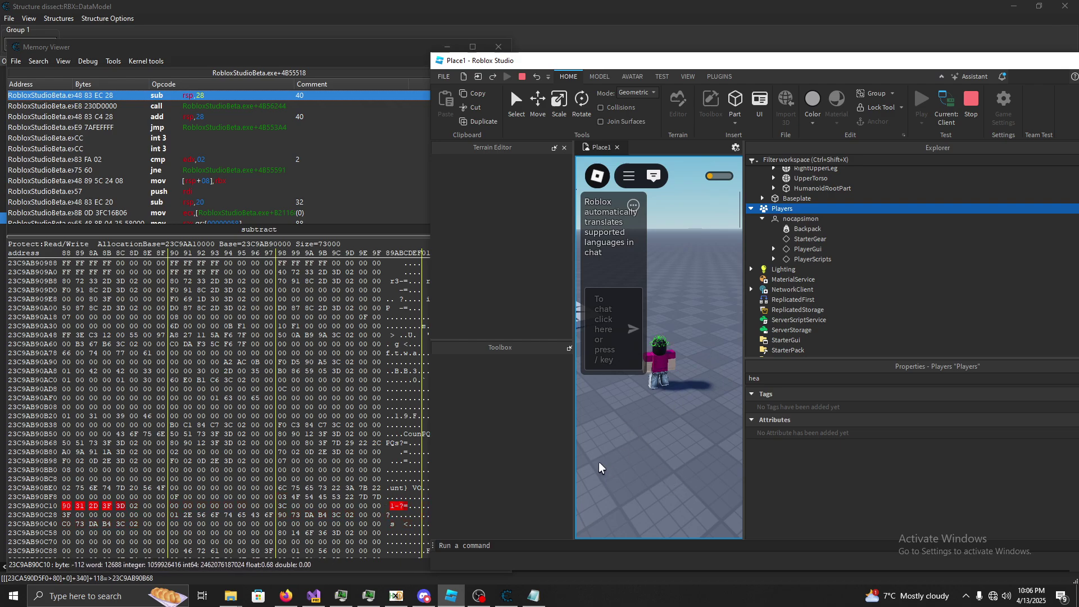
# Open and cancel Goto Address at byte 23C9AB90C10, check the game, then return to the structure dissection.
pyautogui.click(66, 508)
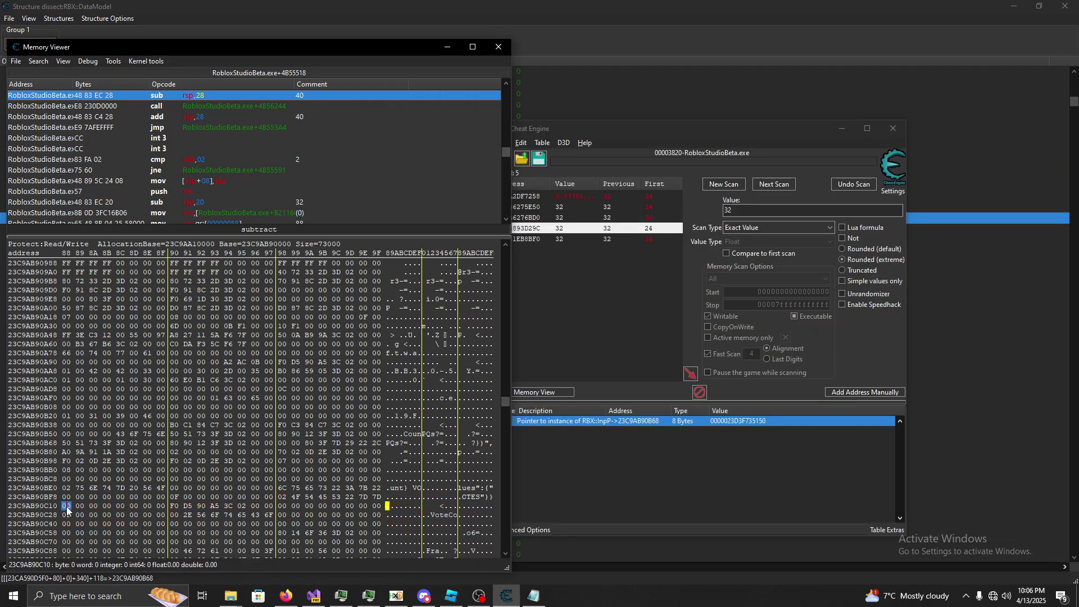
pyautogui.rightClick(66, 507)
pyautogui.click(112, 281)
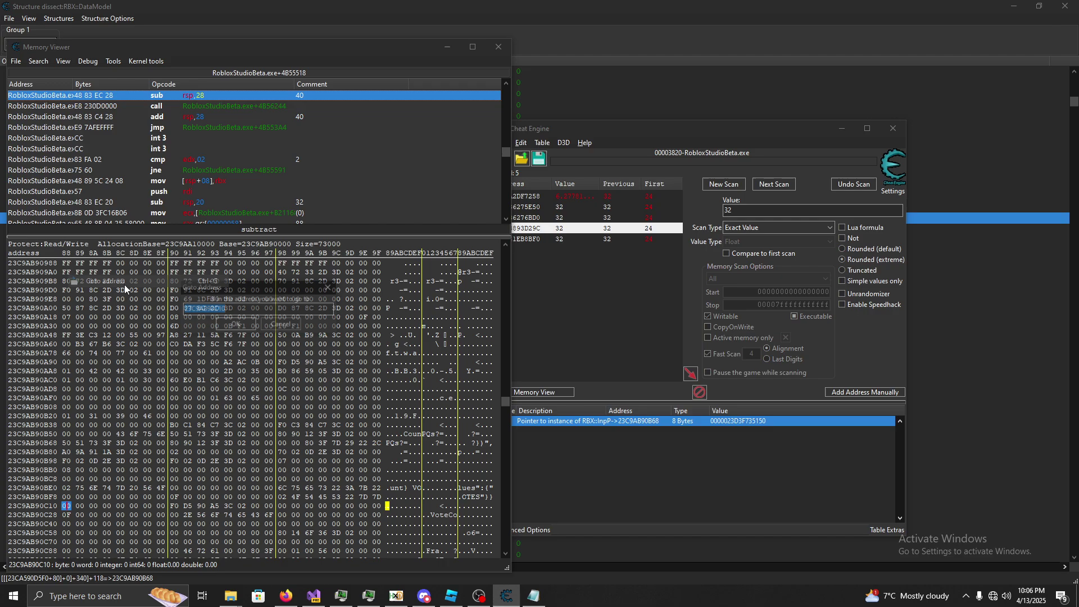
pyautogui.click(330, 287)
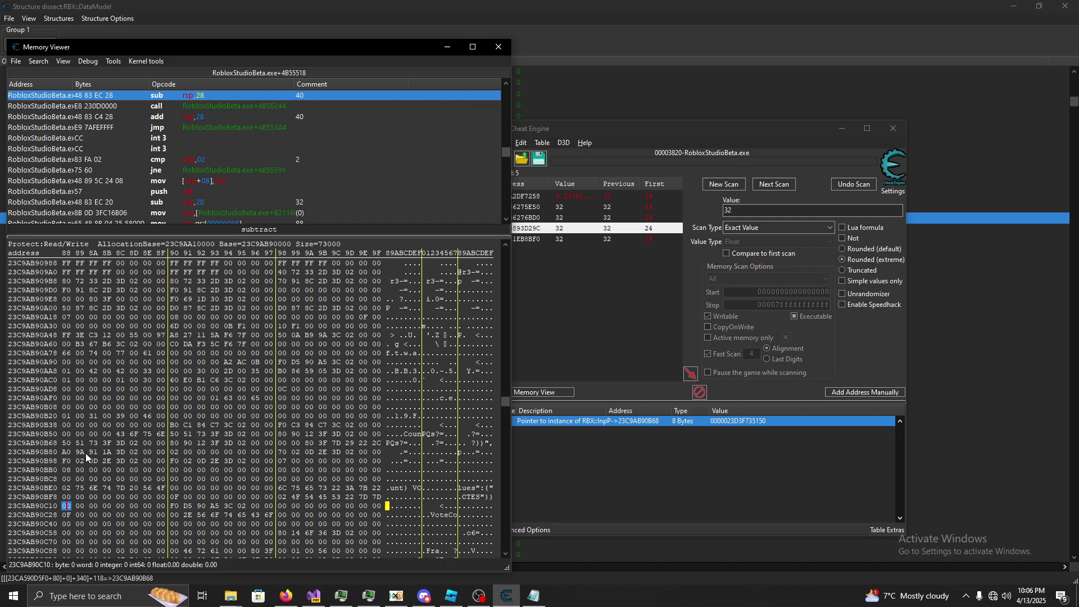
pyautogui.hotkey('alt', 'Tab')
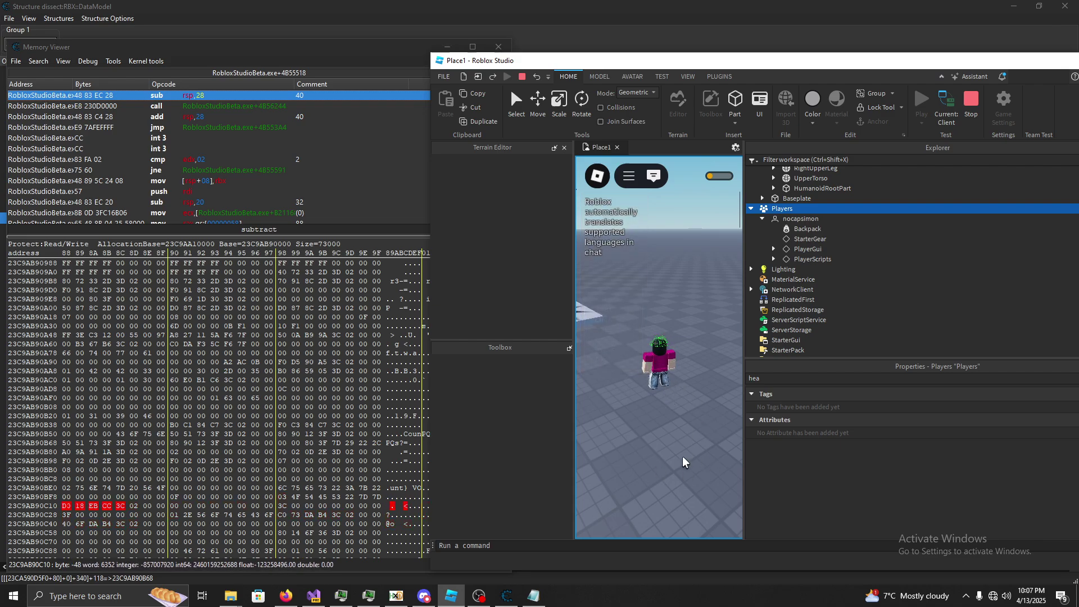
pyautogui.hotkey('alt', 'Tab')
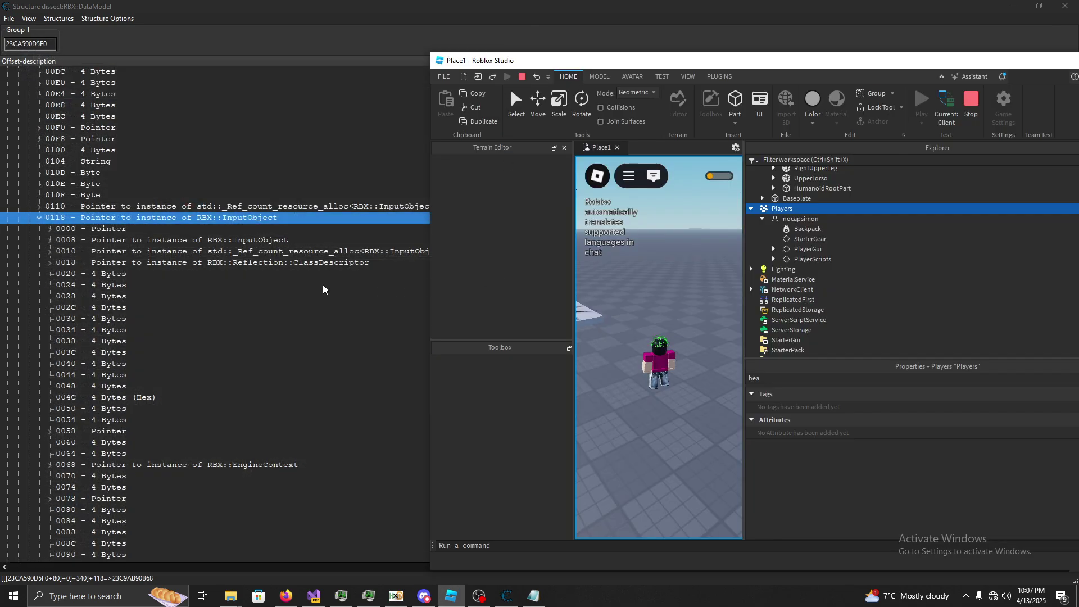
# Scroll the structure dissection and place the running game window beside it.
pyautogui.click(189, 215)
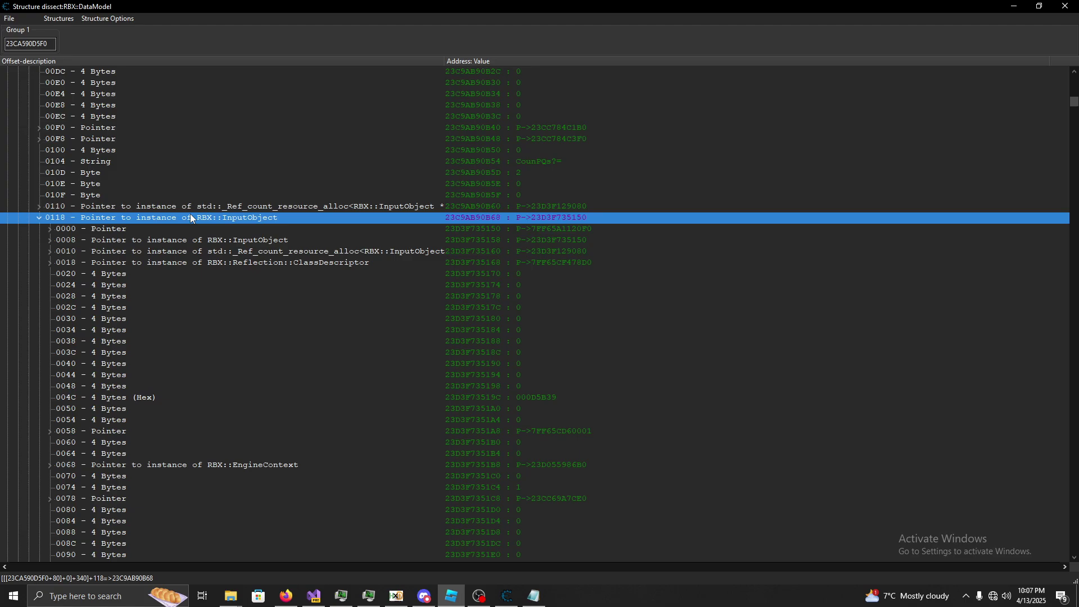
pyautogui.scroll(-7, 213, 252)
pyautogui.scroll(-5, 158, 290)
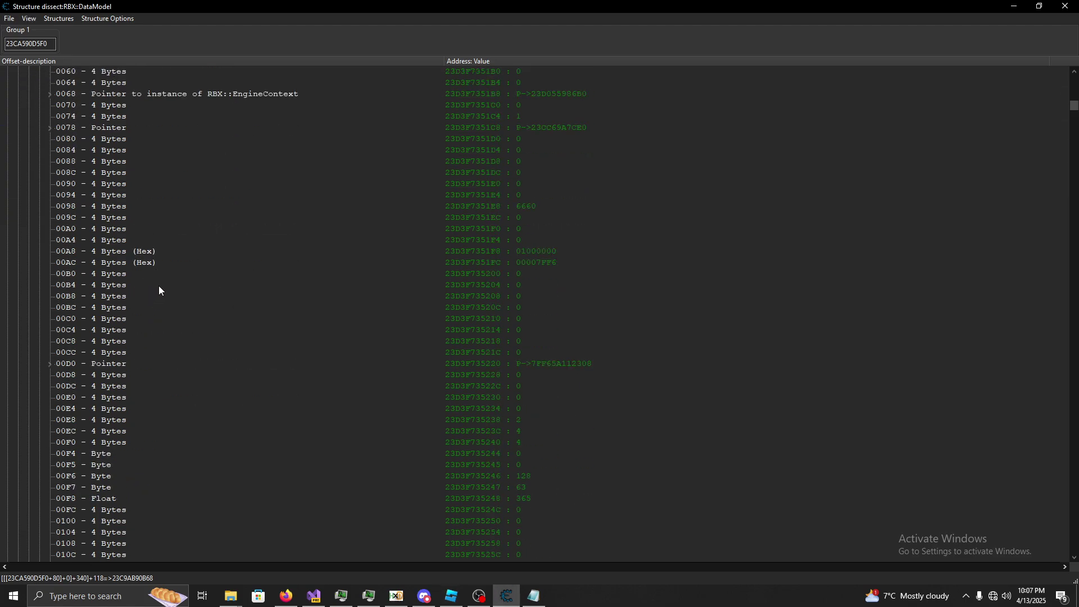
pyautogui.hotkey('alt', 'Tab')
pyautogui.moveTo(602, 66); pyautogui.dragTo(740, 72)
pyautogui.moveTo(779, 333)
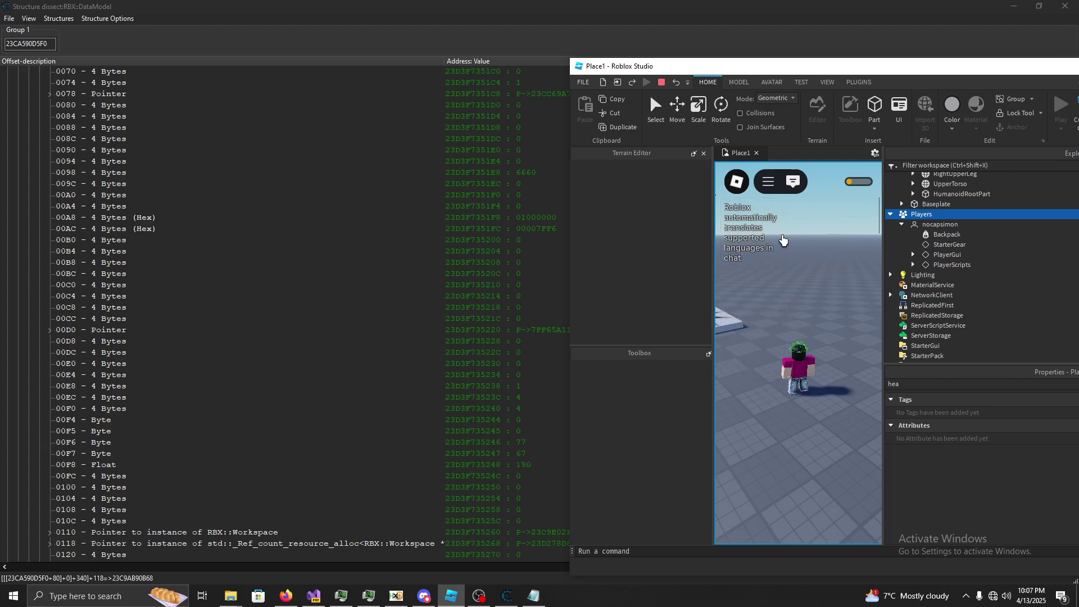
# Change offset 00F4 to Float and test it against mouse movement in the game.
pyautogui.click(521, 464)
pyautogui.click(484, 455)
pyautogui.click(470, 419)
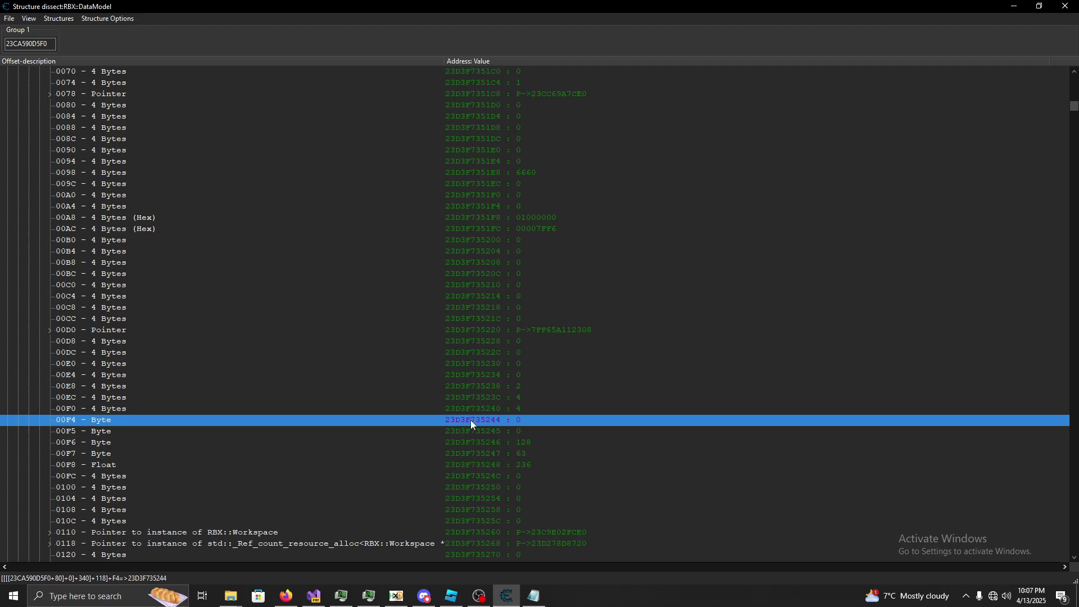
pyautogui.rightClick(460, 423)
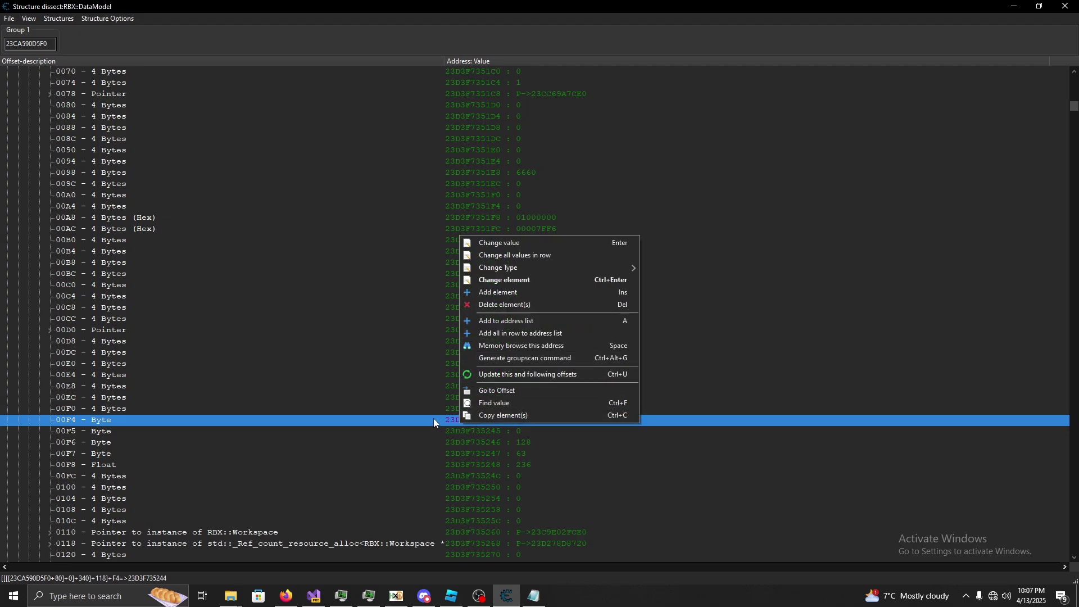
pyautogui.moveTo(545, 268)
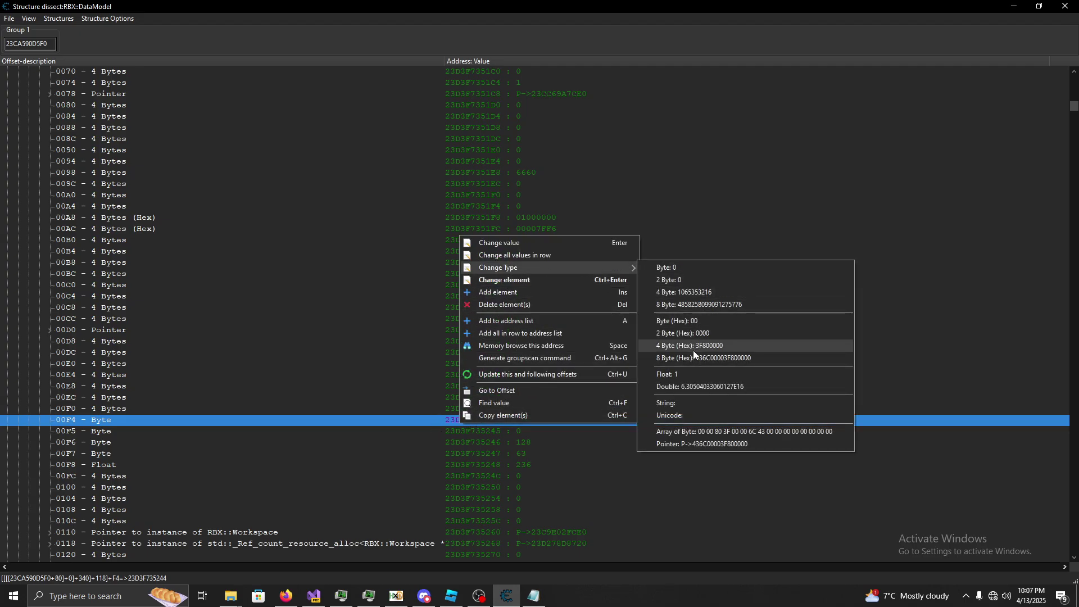
pyautogui.click(689, 372)
pyautogui.hotkey('alt', 'Tab')
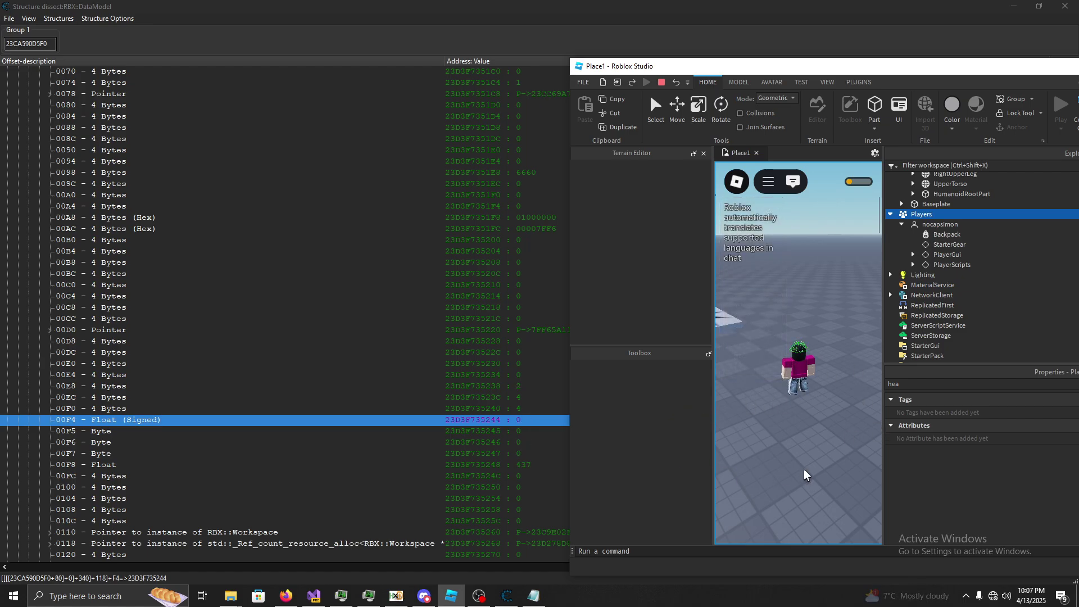
pyautogui.click(73, 421)
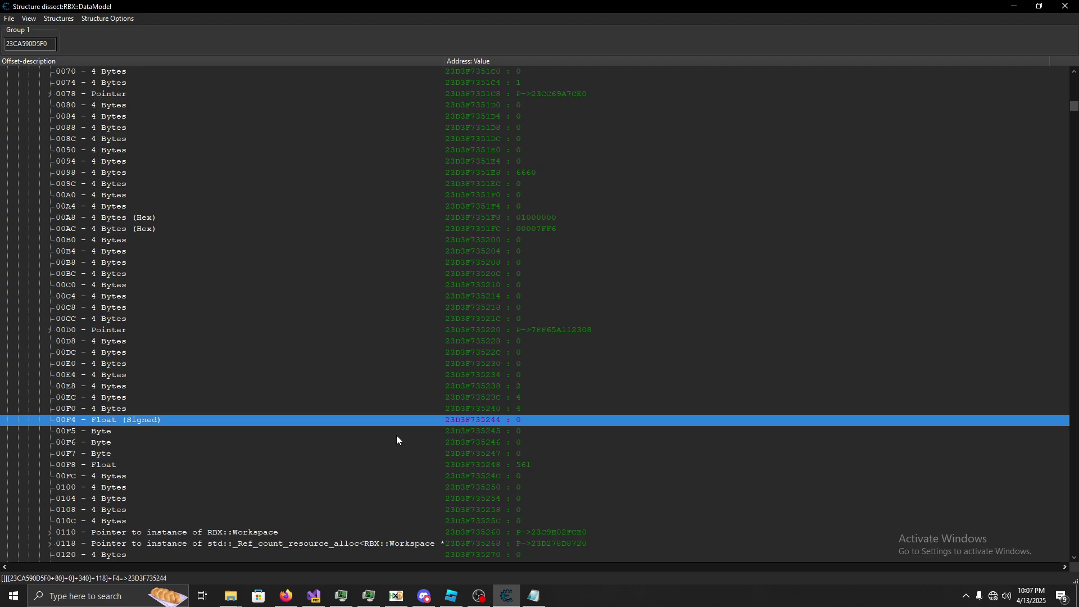
# Add 'InputObject + 0xf4 = MousePosition' as line 4 of the Notepad notes.
pyautogui.hotkey('alt', 'Tab')
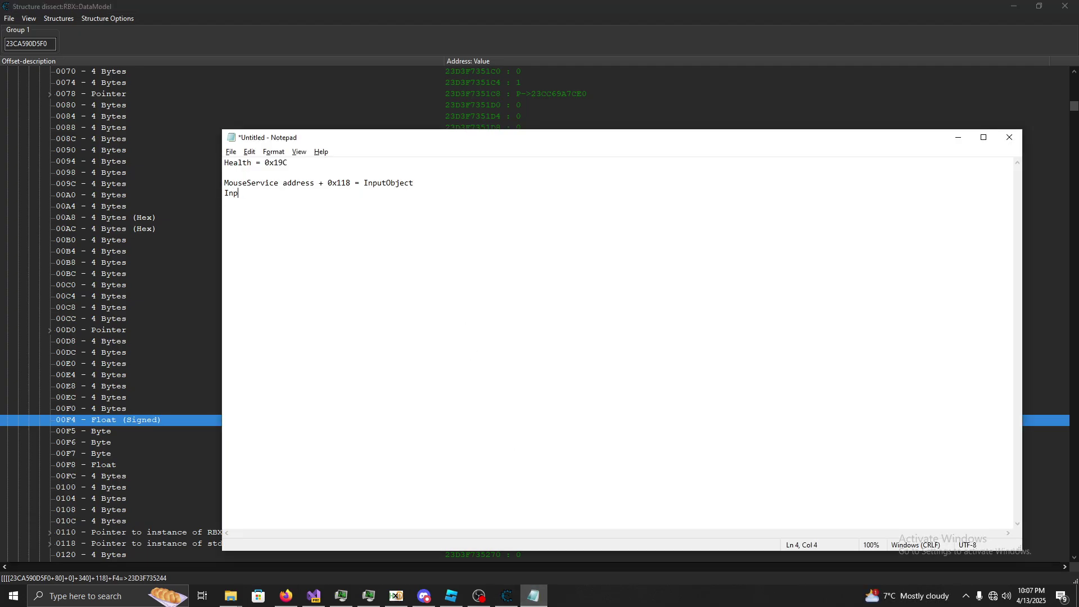
pyautogui.write('ject')
pyautogui.write('Position')
pyautogui.hotkey('alt', 'Tab')
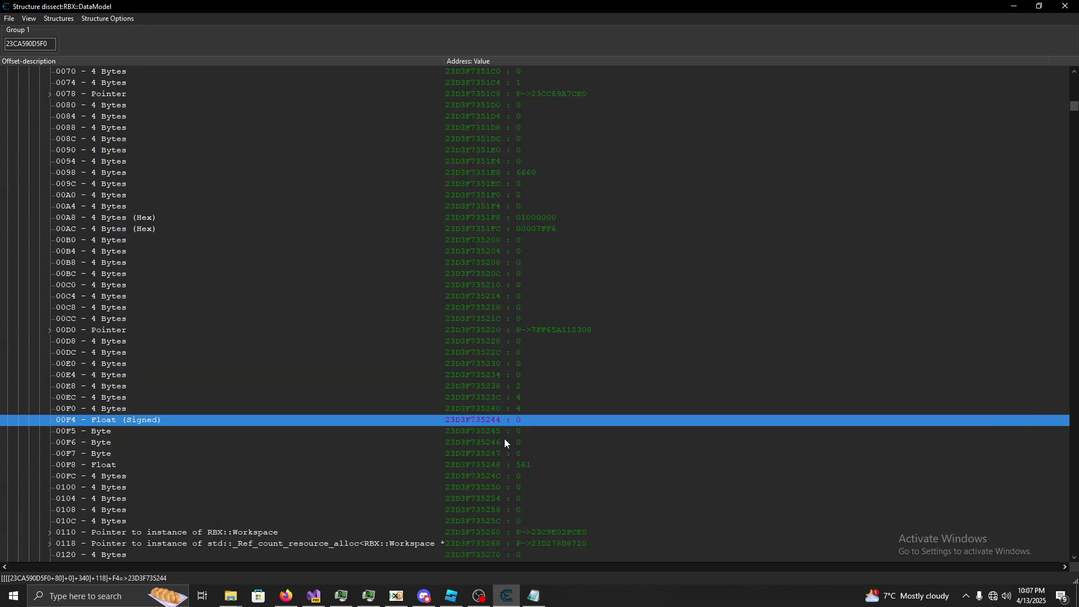
# Skip to the next SoundCloud track, then narrow Roblox Studio to sit beside the structure view.
pyautogui.click(287, 595)
pyautogui.hotkey('ctrl', 'Tab')
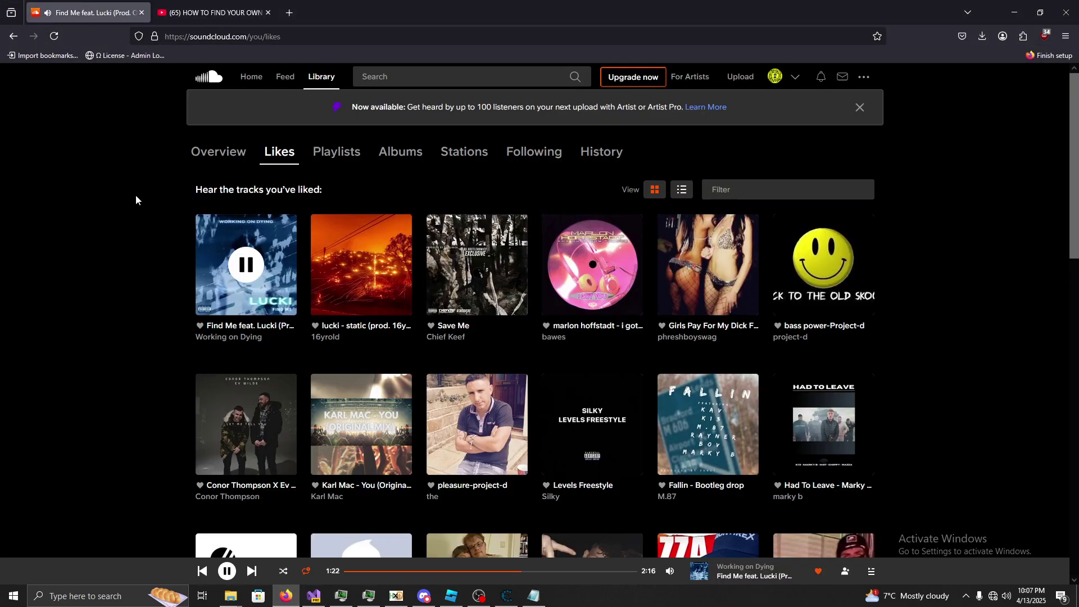
pyautogui.click(252, 571)
pyautogui.hotkey('alt', 'Tab')
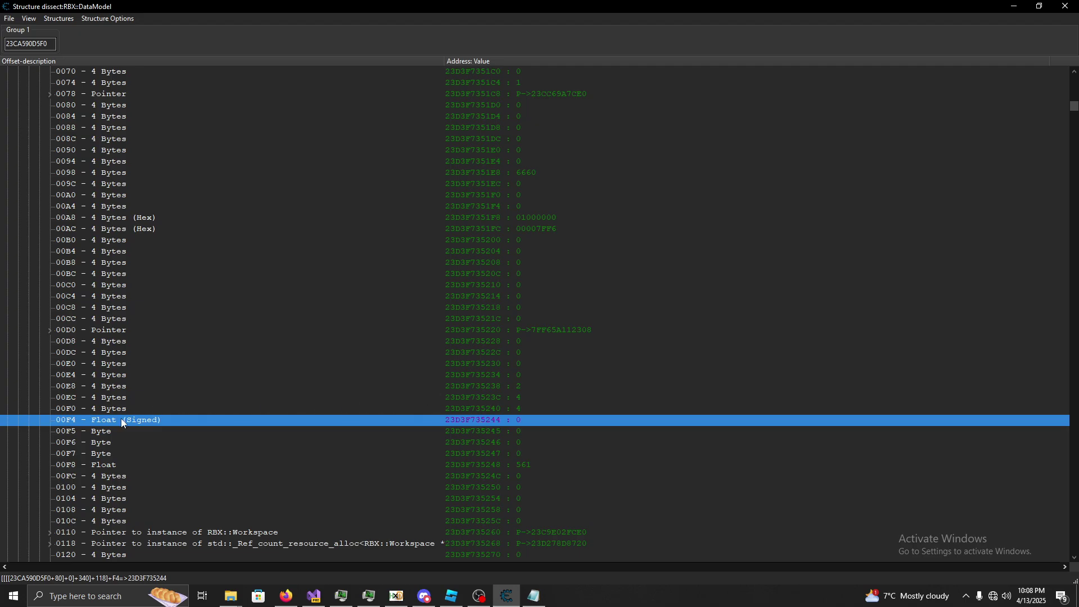
pyautogui.click(451, 595)
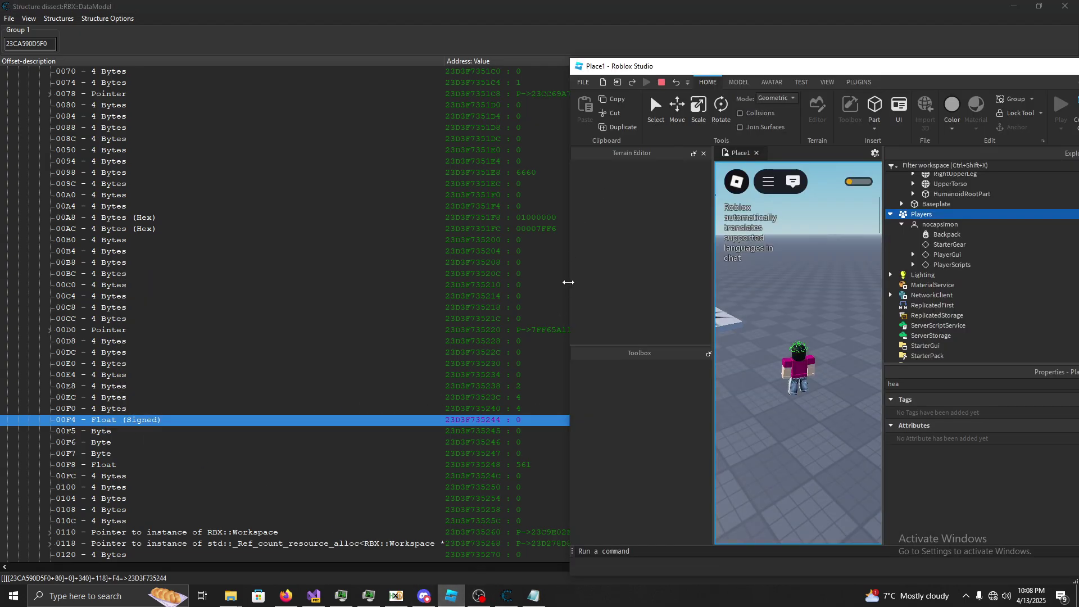
pyautogui.moveTo(570, 284); pyautogui.dragTo(635, 283)
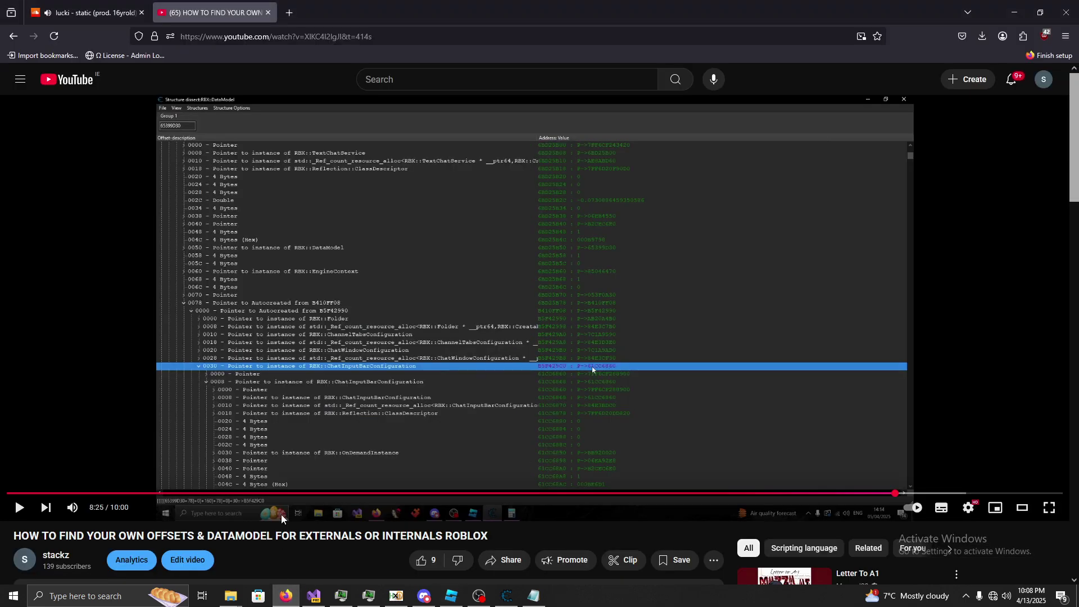
# Pause the SoundCloud track and check the Wi-Fi network list.
pyautogui.hotkey('alt', 'Tab')
pyautogui.click(51, 5)
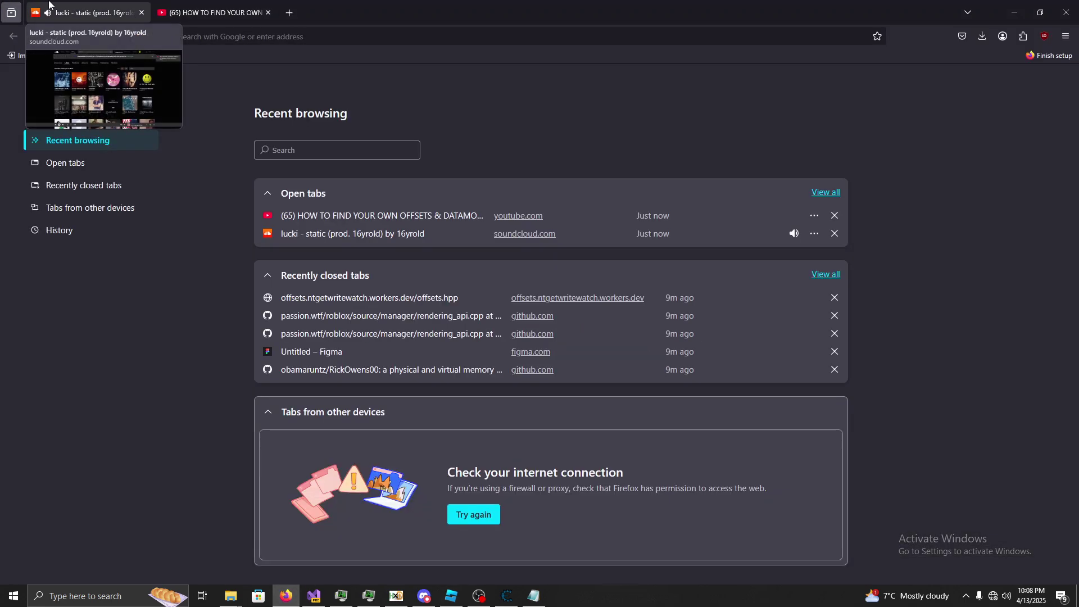
pyautogui.press('space')
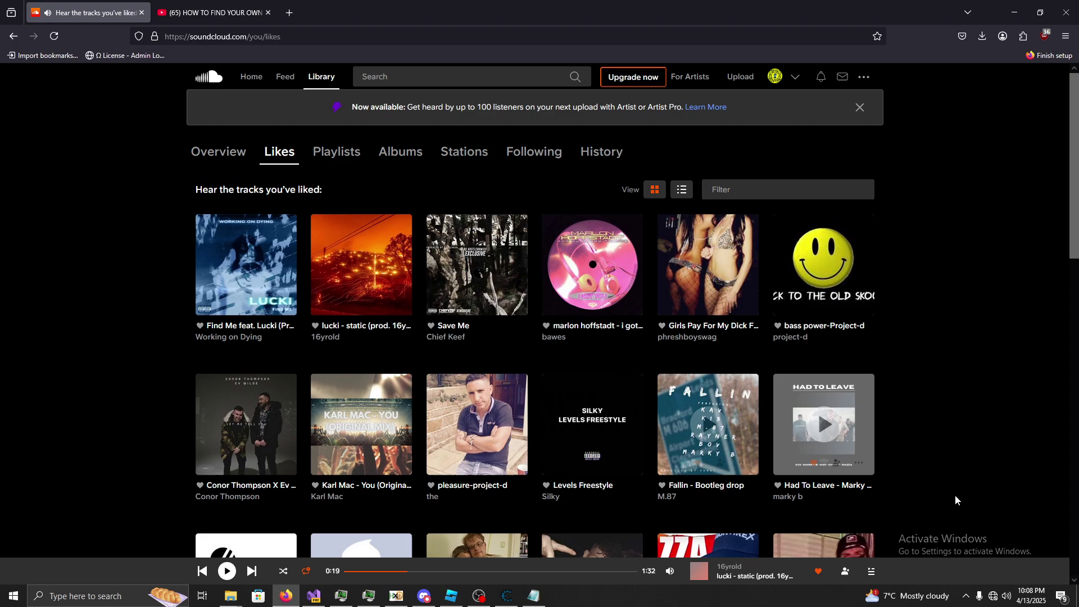
pyautogui.click(992, 595)
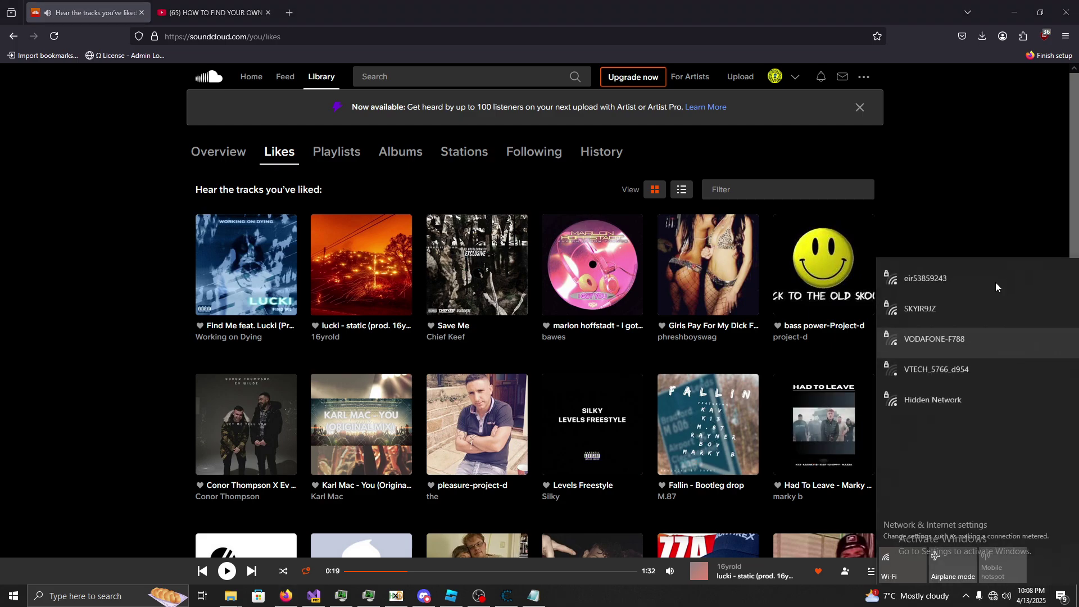
pyautogui.click(1033, 279)
pyautogui.click(870, 272)
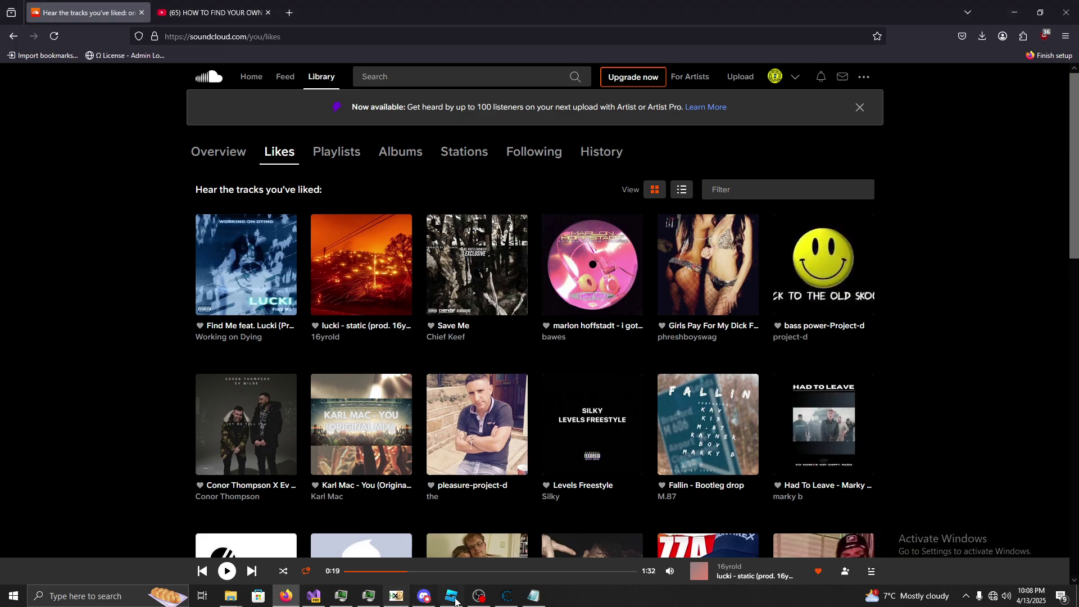
# Bring up the offset notes and Roblox Studio, moving and widening the Studio window leftwards.
pyautogui.click(533, 595)
pyautogui.click(451, 596)
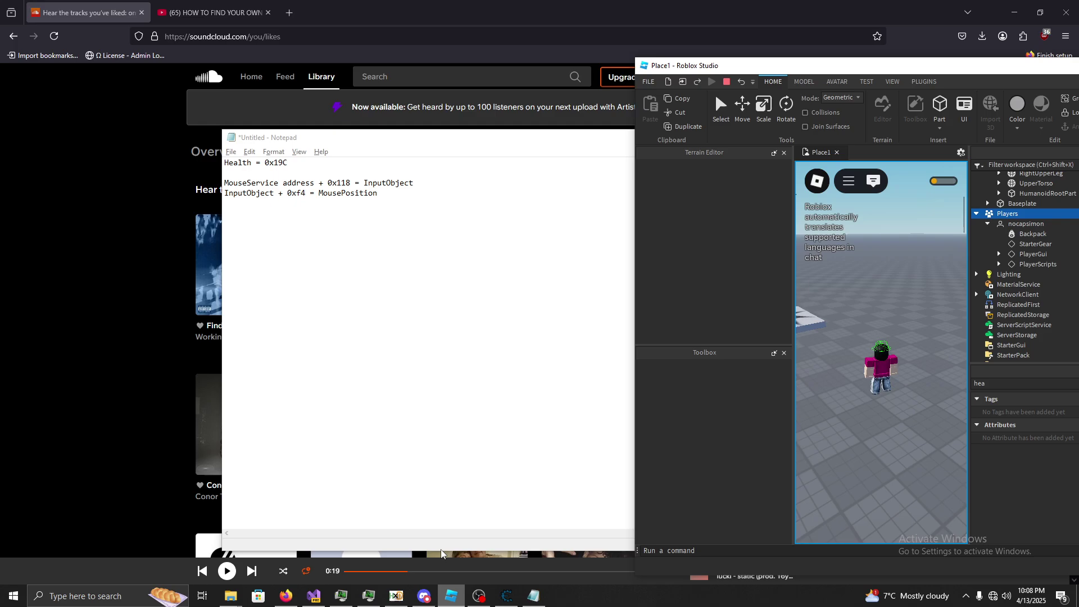
pyautogui.moveTo(795, 63); pyautogui.dragTo(504, 68)
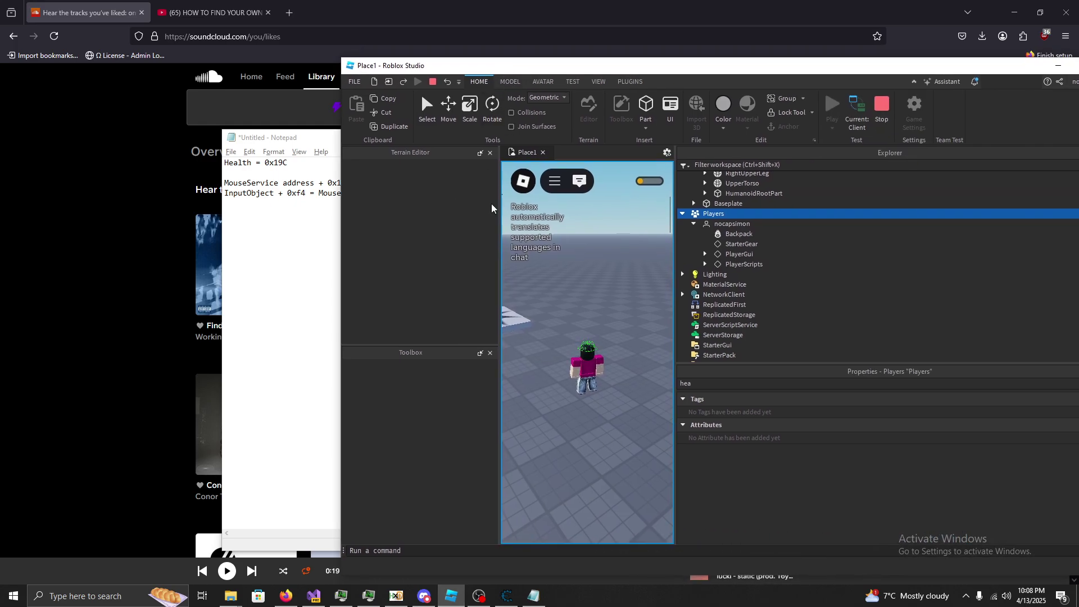
pyautogui.moveTo(342, 176); pyautogui.dragTo(299, 176)
pyautogui.click(264, 194)
pyautogui.moveTo(393, 192); pyautogui.dragTo(225, 183)
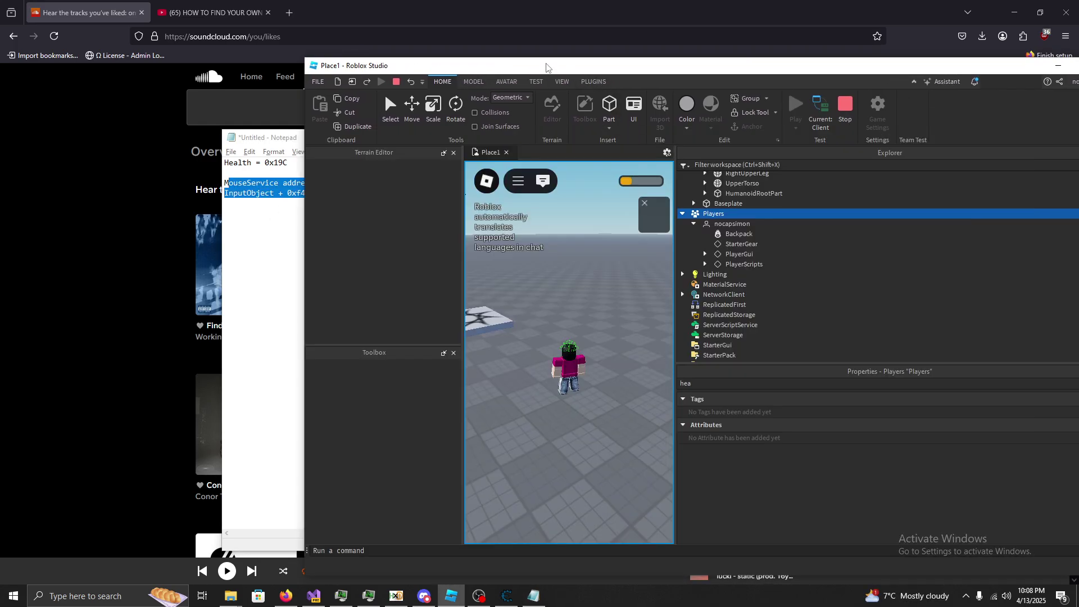
pyautogui.click(561, 67)
pyautogui.scroll(10, 736, 256)
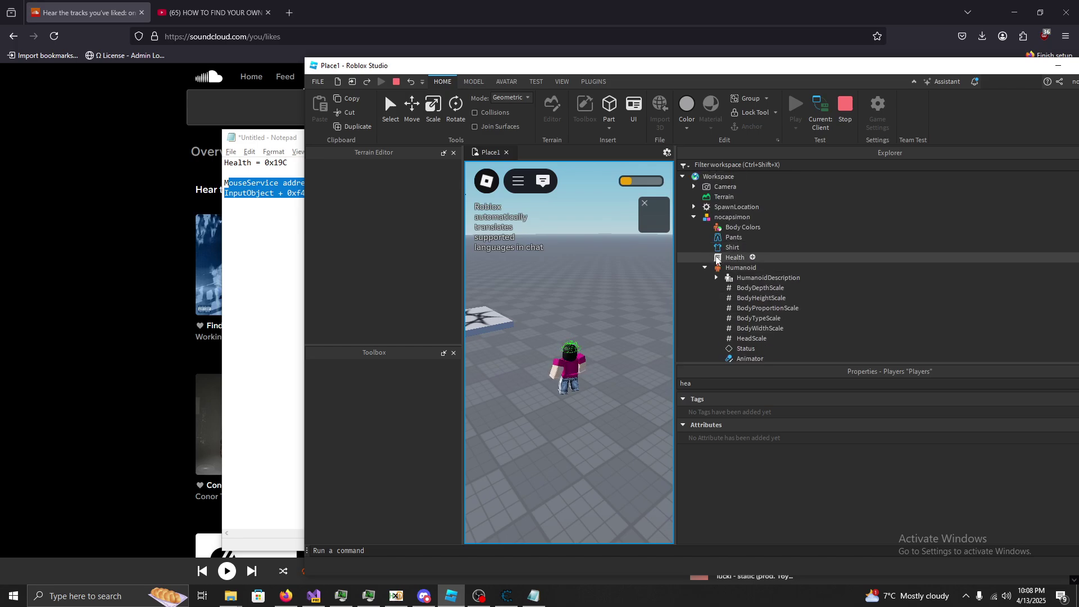
pyautogui.click(478, 596)
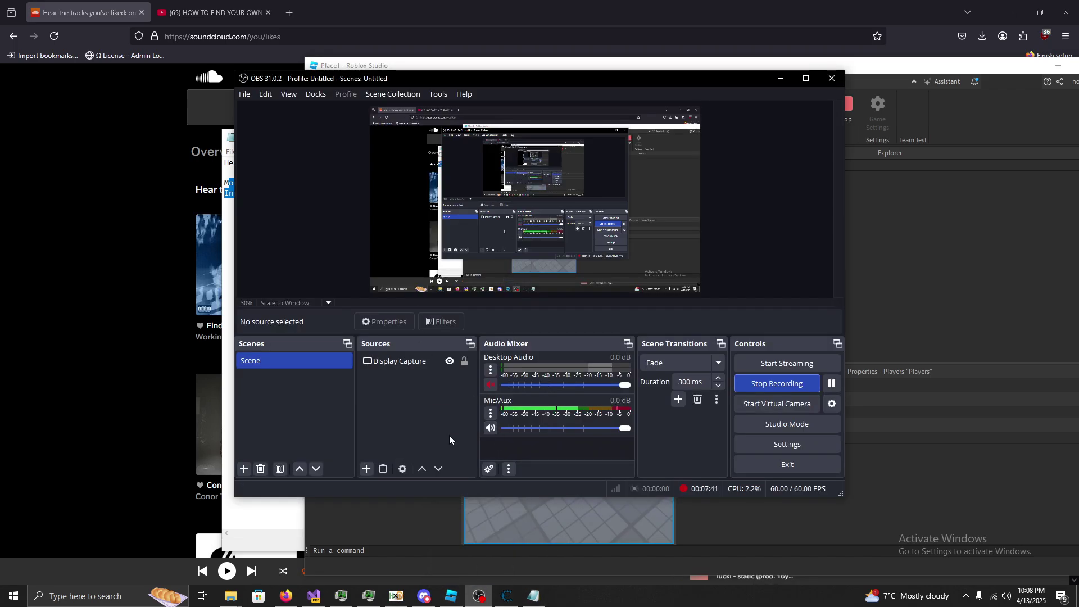
# Return to the structure dissection and expand the Players entry at offset 00F0.
pyautogui.click(492, 600)
pyautogui.click(495, 600)
pyautogui.scroll(10, 172, 259)
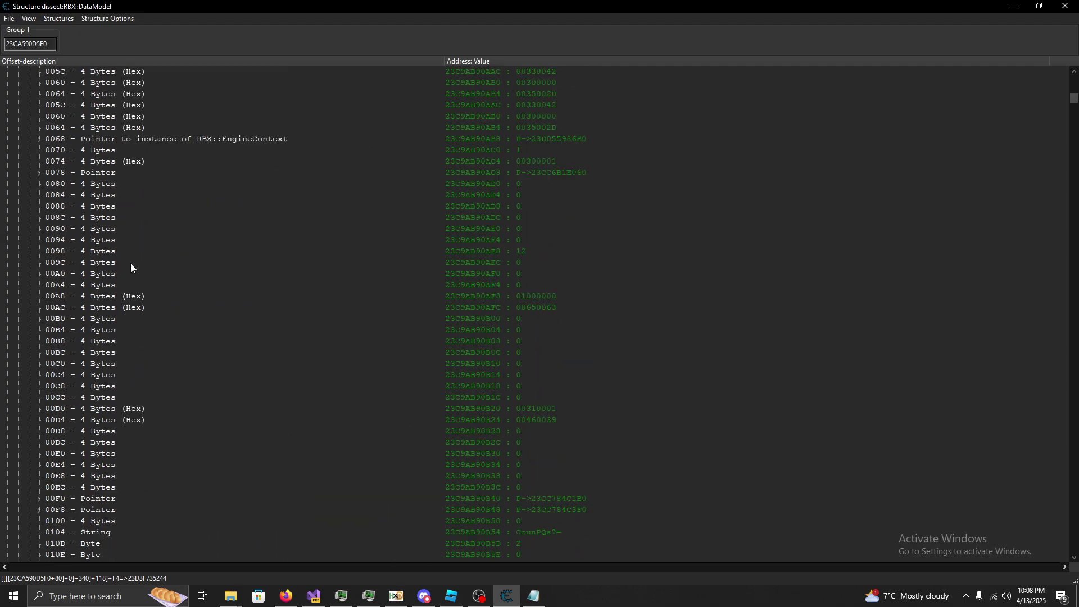
pyautogui.scroll(20, 106, 294)
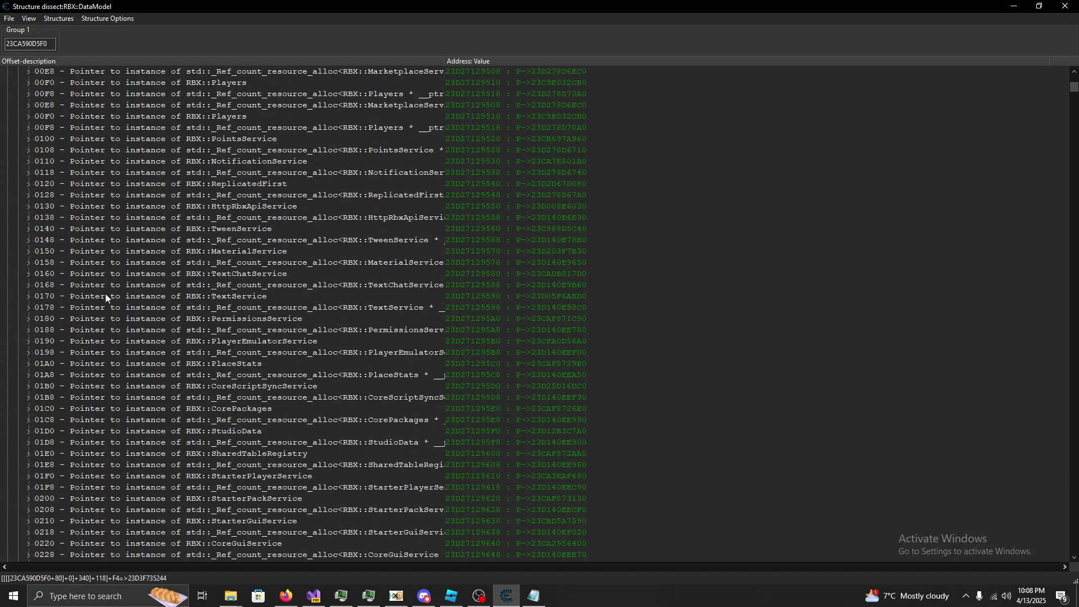
pyautogui.scroll(5, 106, 293)
pyautogui.scroll(-4, 106, 293)
pyautogui.click(83, 347)
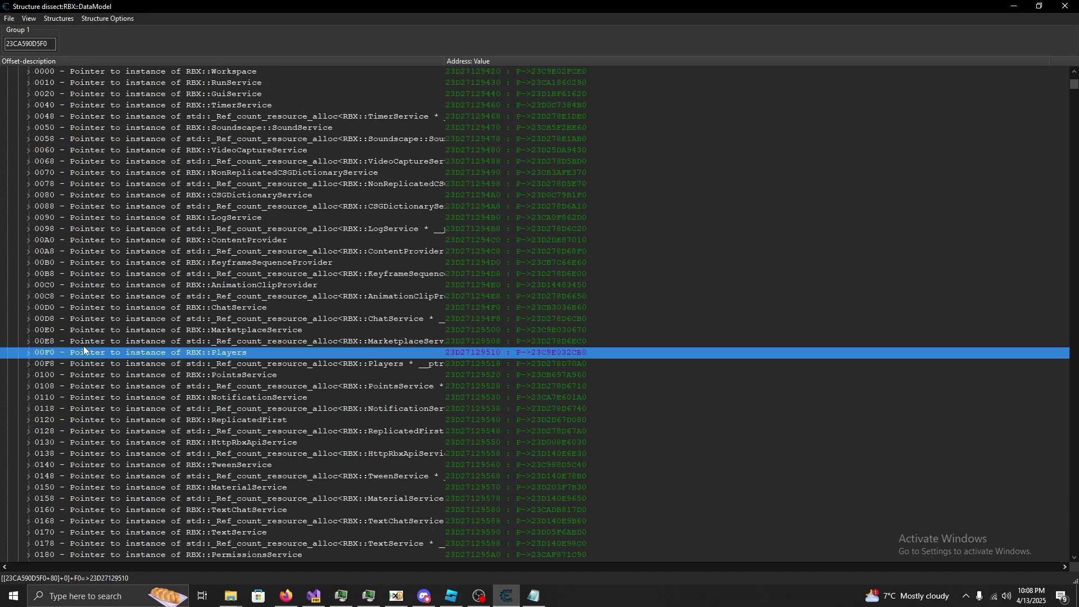
pyautogui.click(28, 353)
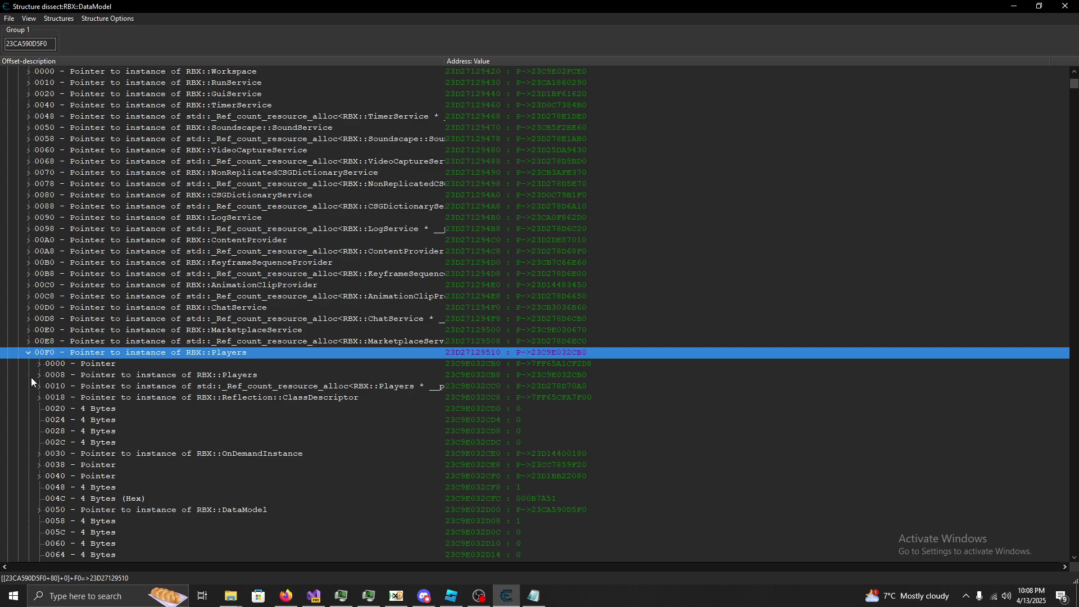
# Probe the Players pointers, then expand the 0080 pointer and its autocreated child.
pyautogui.click(40, 364)
pyautogui.scroll(-1, 54, 338)
pyautogui.click(40, 330)
pyautogui.scroll(-4, 45, 332)
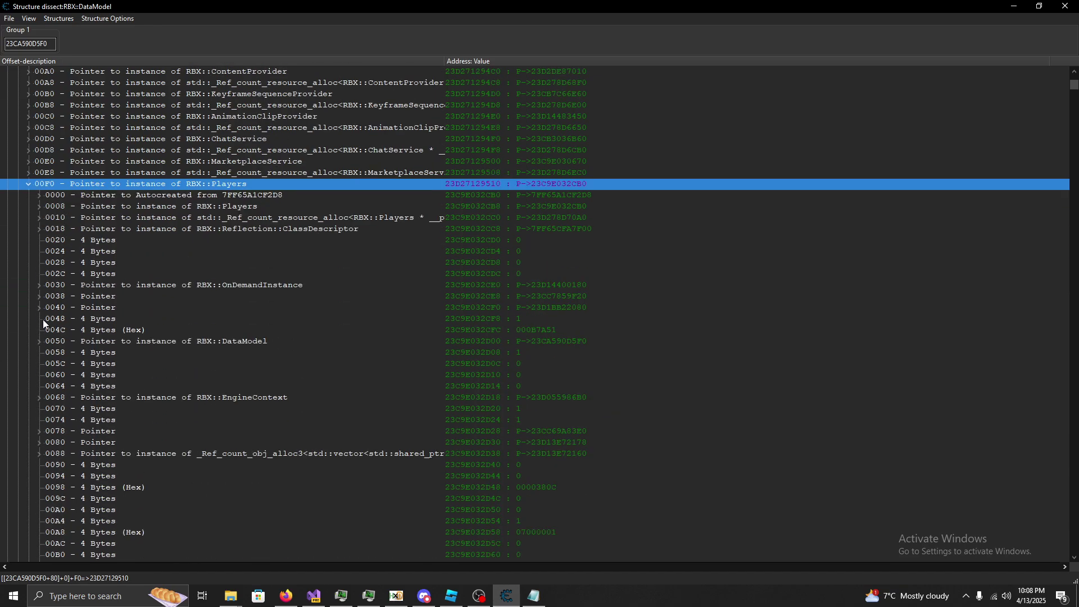
pyautogui.click(40, 207)
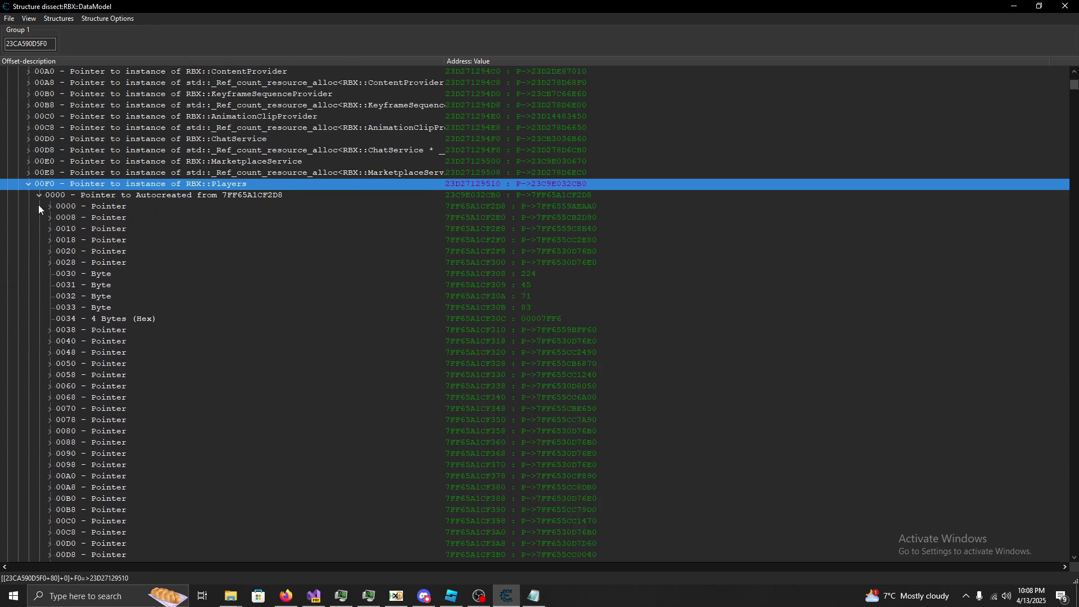
pyautogui.click(39, 207)
pyautogui.scroll(-4, 49, 338)
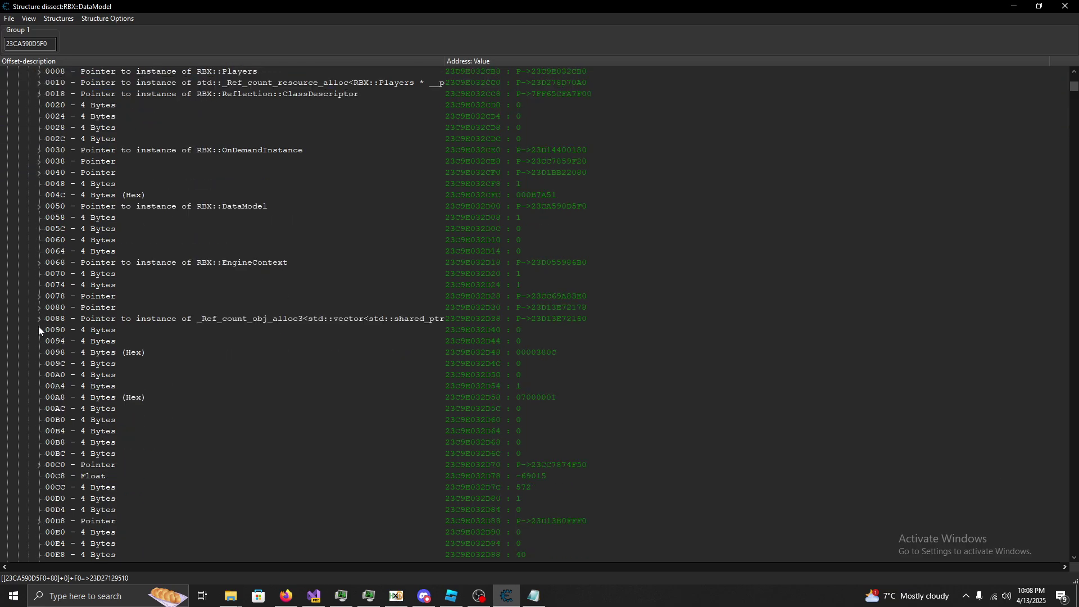
pyautogui.click(39, 307)
pyautogui.click(50, 319)
pyautogui.scroll(-1, 113, 312)
# Expand the RBX::Player instance and select the 0118 display-name string.
pyautogui.click(226, 301)
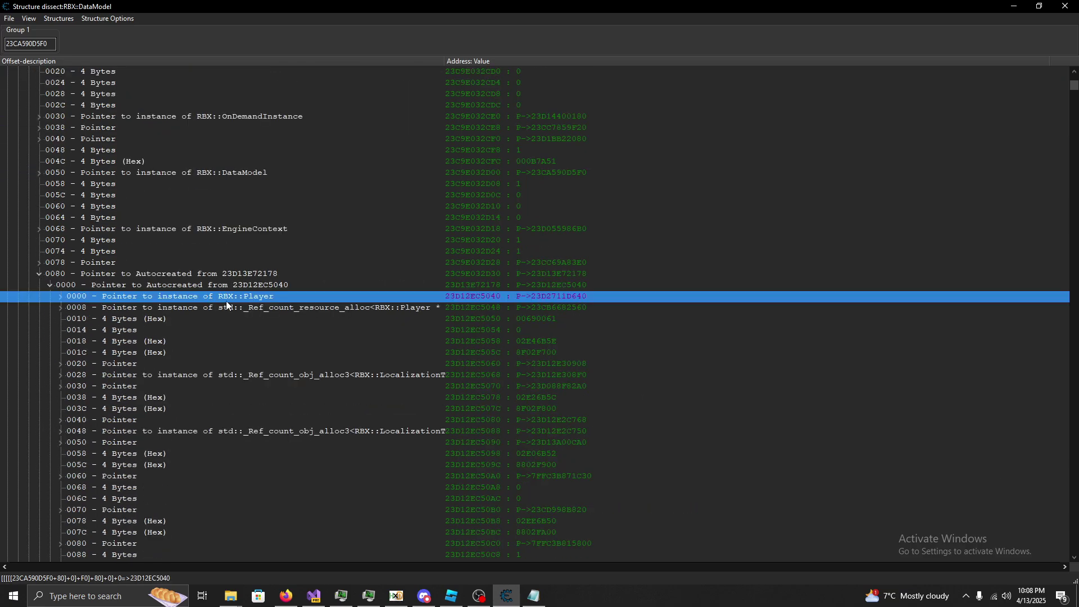
pyautogui.click(62, 288)
pyautogui.click(60, 297)
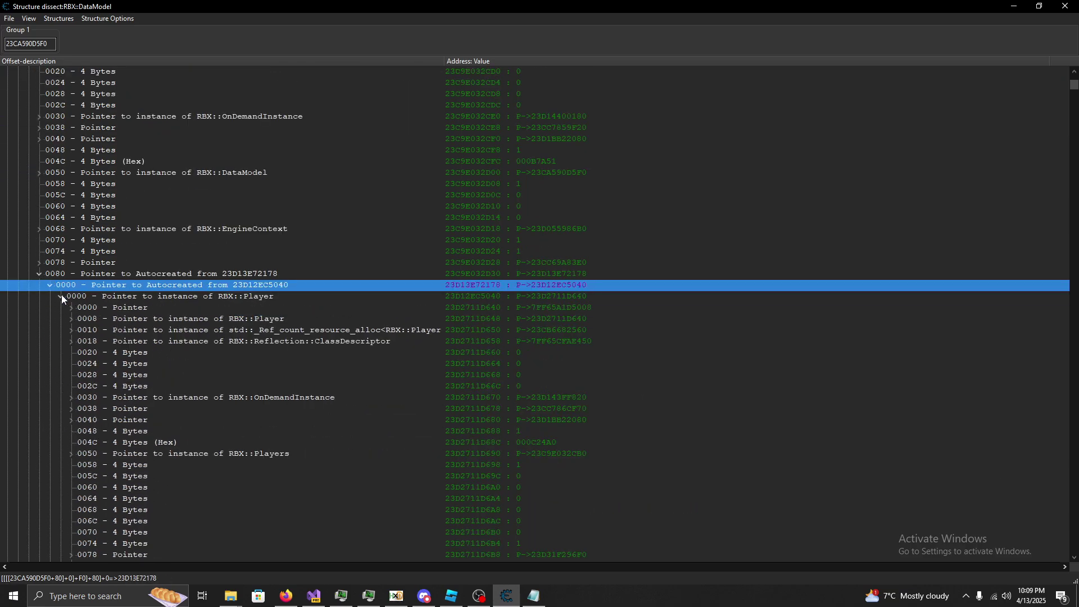
pyautogui.scroll(-2, 63, 295)
pyautogui.scroll(-9, 85, 269)
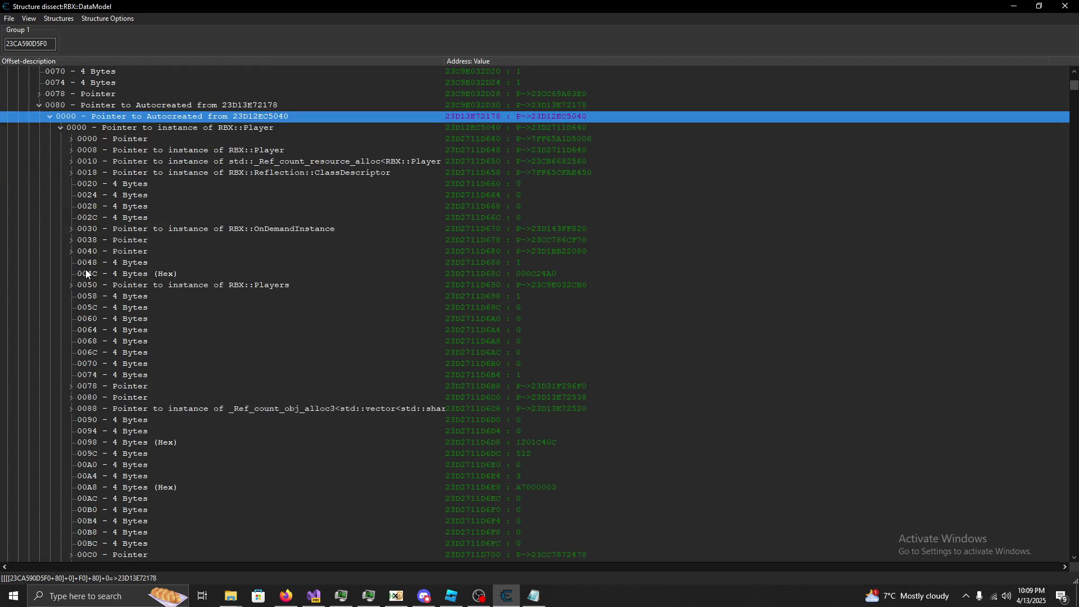
pyautogui.scroll(-4, 85, 275)
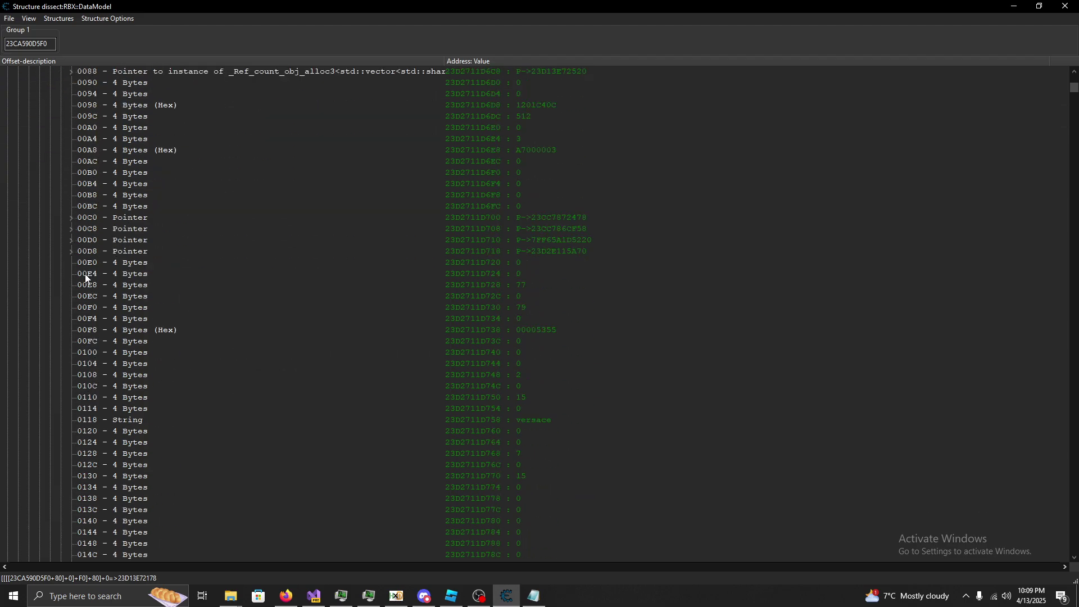
pyautogui.click(525, 424)
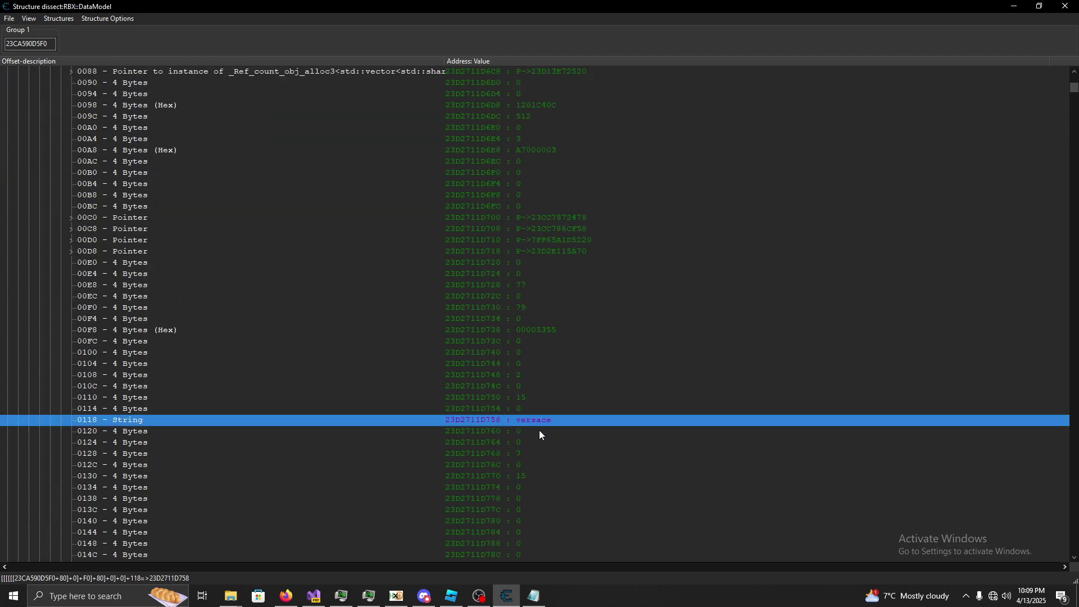
# Record DisplayName = 0x118 as a new entry in the offset notes.
pyautogui.click(534, 595)
pyautogui.click(588, 392)
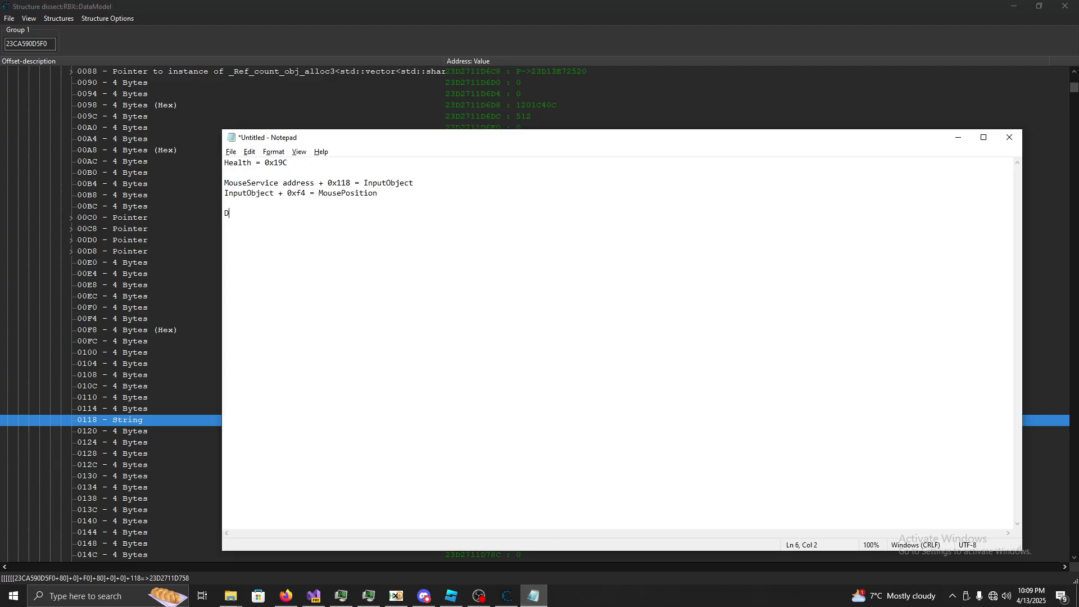
pyautogui.write('DisplayName = 0x118')
pyautogui.hotkey('alt', 'Tab')
pyautogui.scroll(-9, 513, 453)
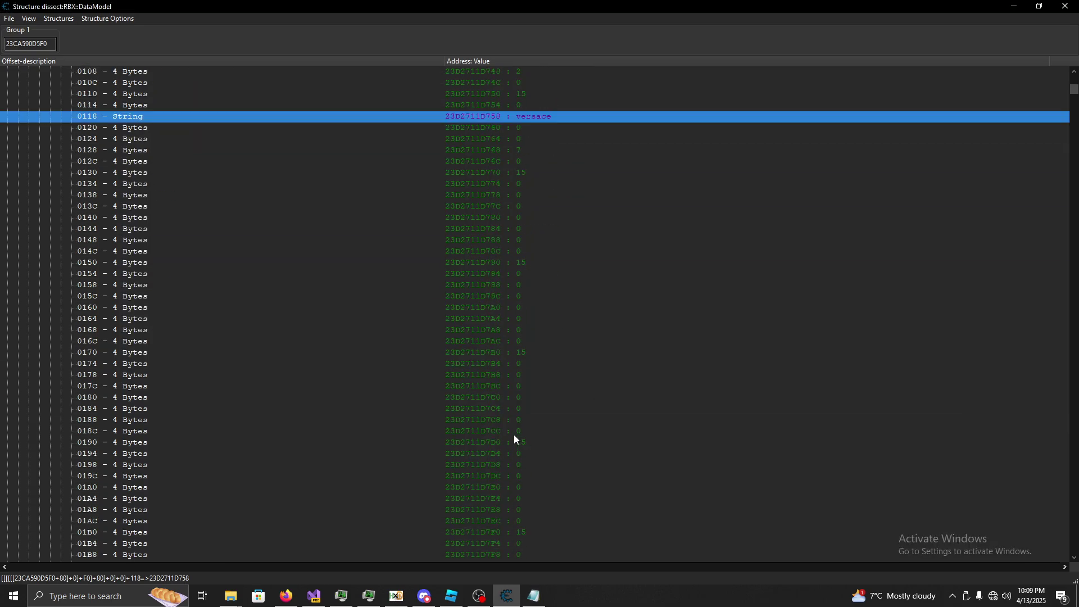
pyautogui.scroll(-14, 515, 436)
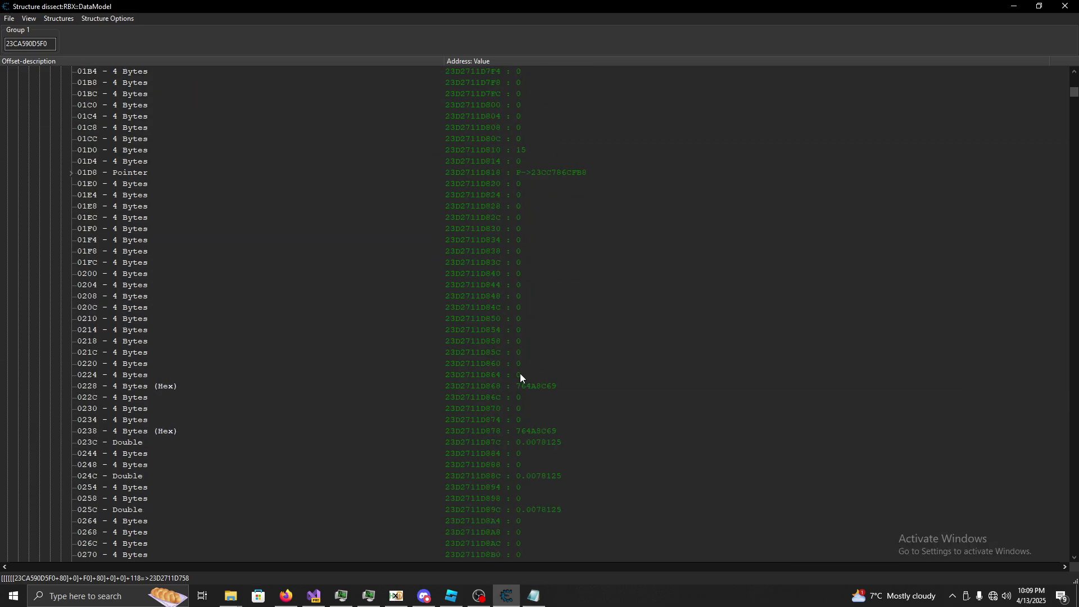
pyautogui.scroll(20, 545, 396)
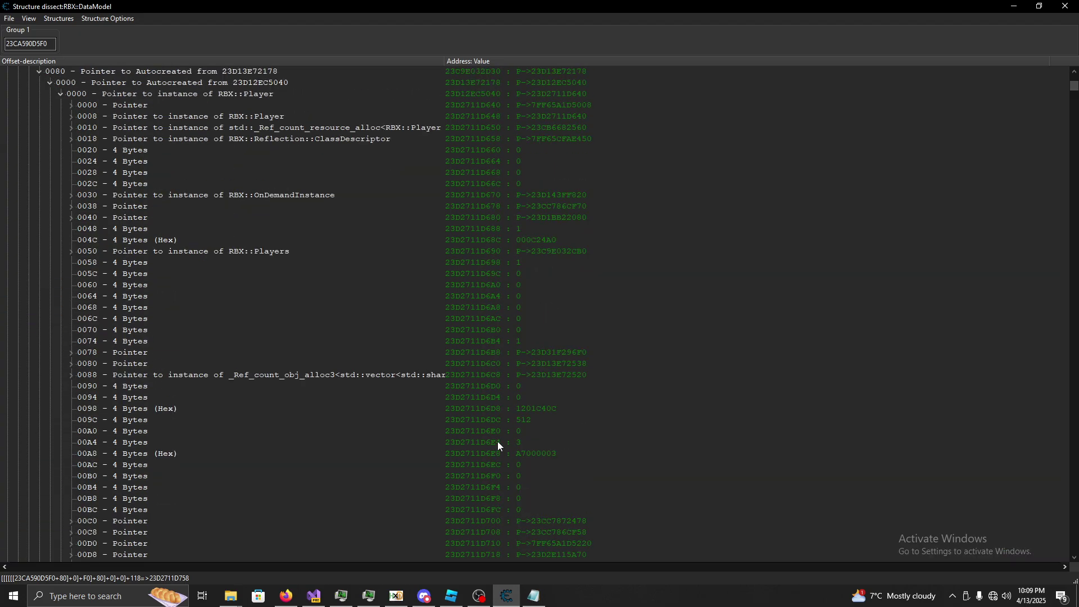
pyautogui.scroll(8, 489, 433)
pyautogui.scroll(-1, 477, 412)
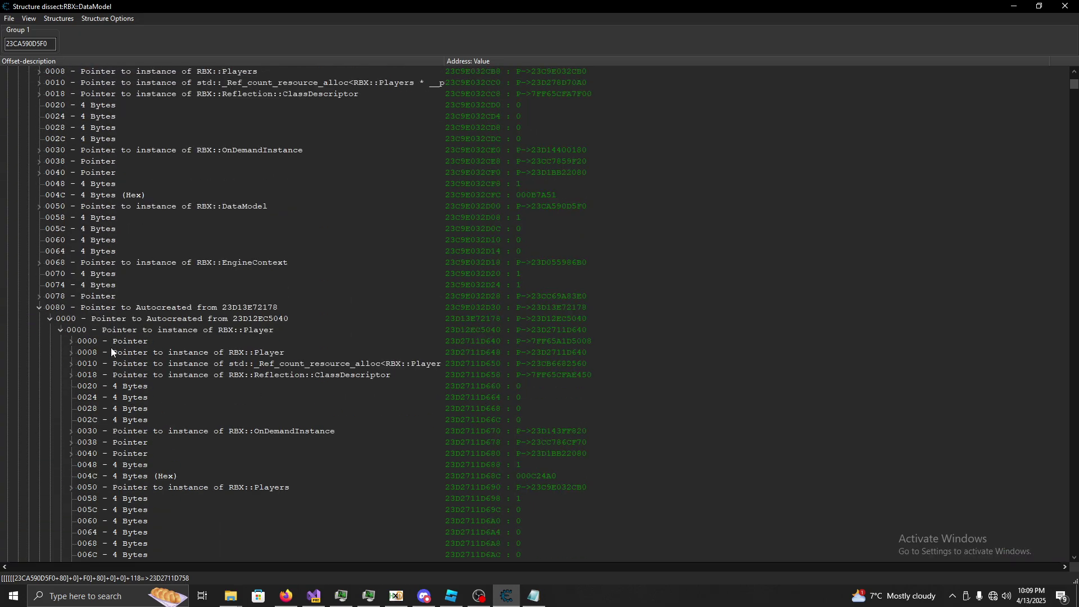
pyautogui.scroll(-2, 111, 352)
pyautogui.click(72, 285)
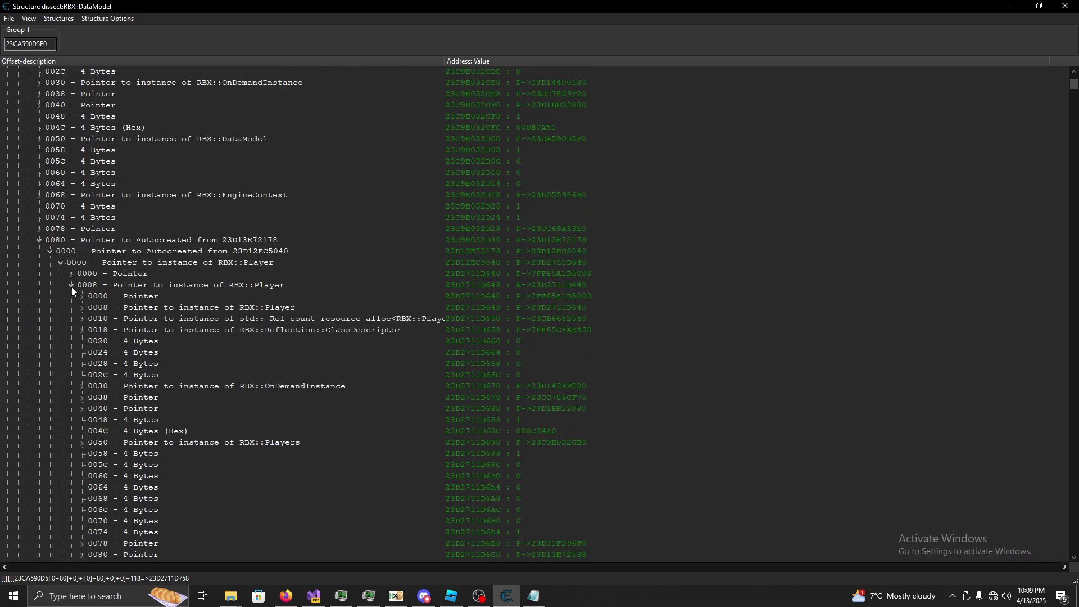
pyautogui.click(72, 286)
pyautogui.scroll(-4, 129, 356)
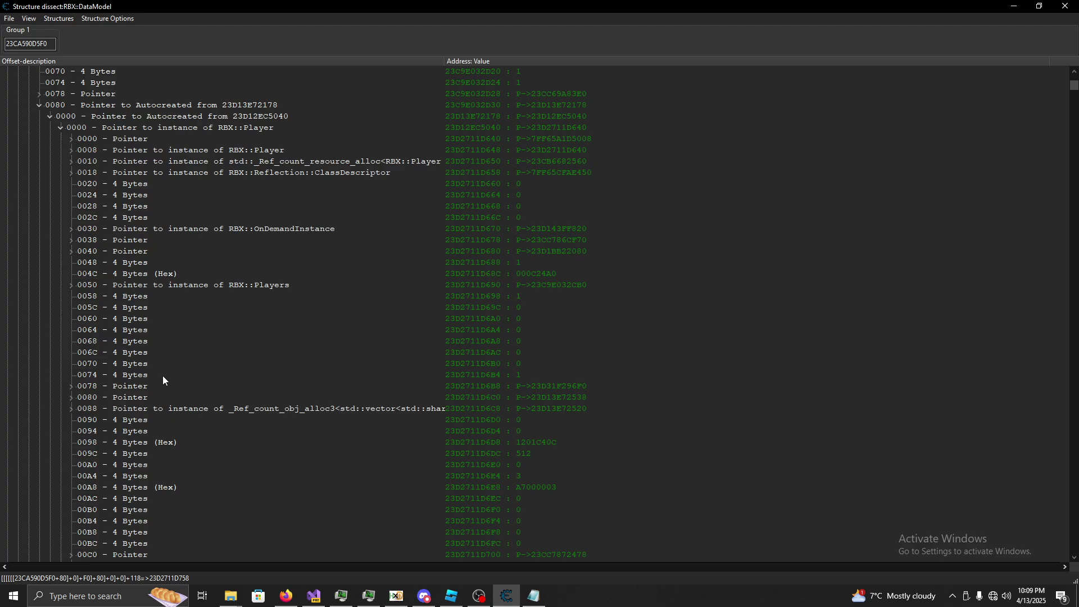
pyautogui.scroll(-17, 236, 292)
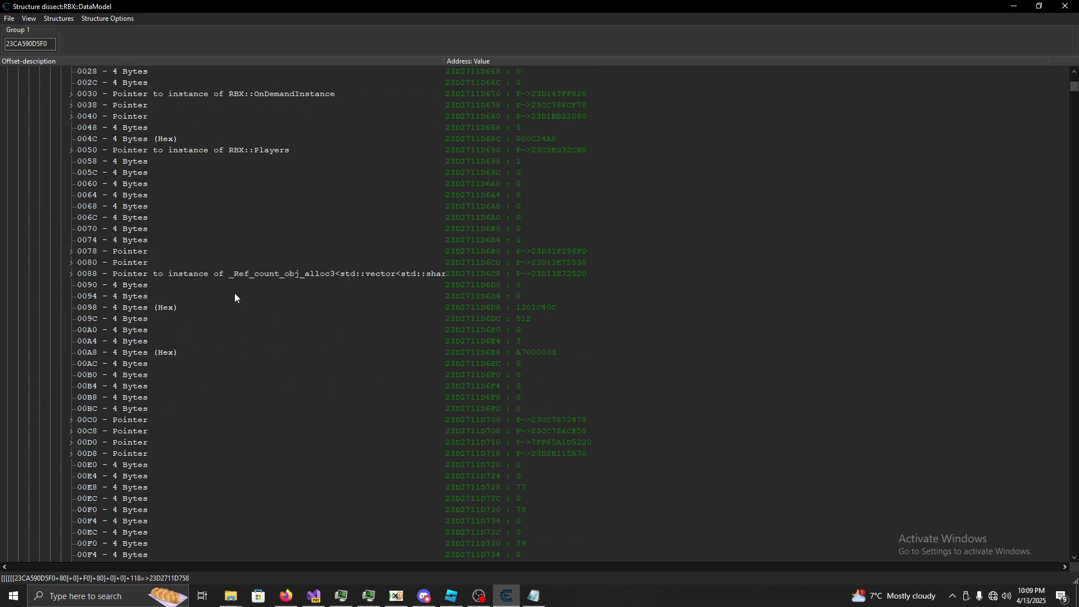
pyautogui.scroll(-8, 225, 332)
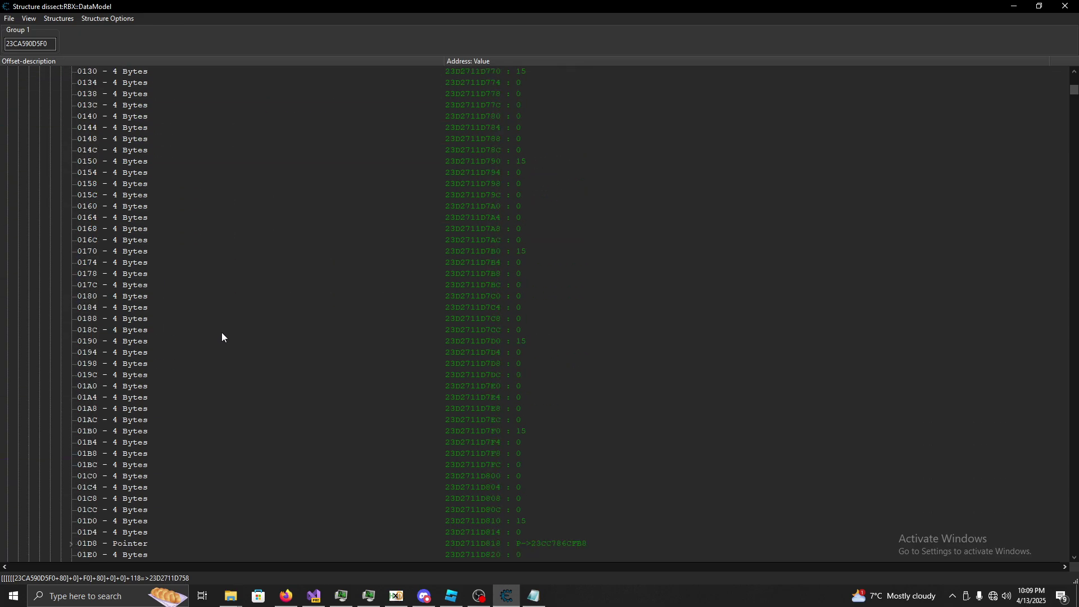
pyautogui.scroll(-4, 231, 325)
pyautogui.scroll(-10, 225, 321)
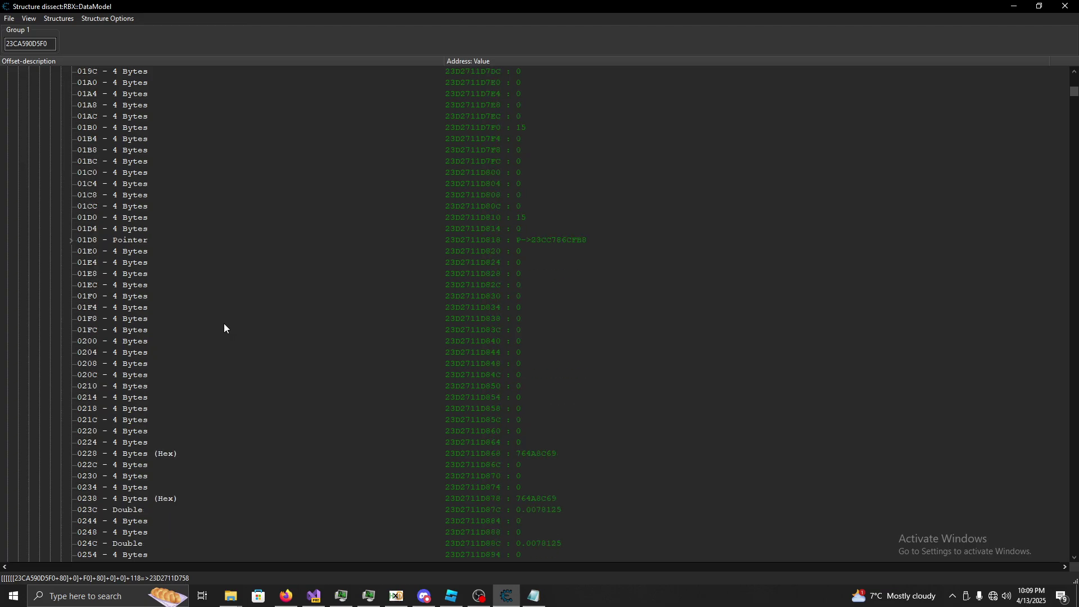
pyautogui.scroll(-8, 220, 315)
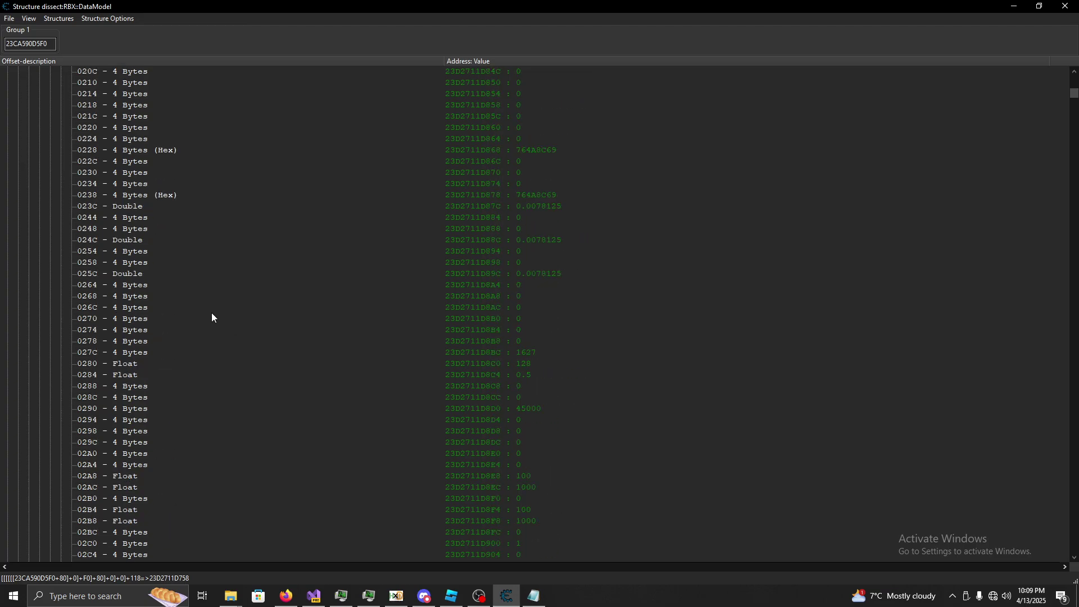
# Select the 02E8 RBX::ModelInstance pointer and note ModelInstance/Character = 0x2e8.
pyautogui.scroll(-4, 221, 305)
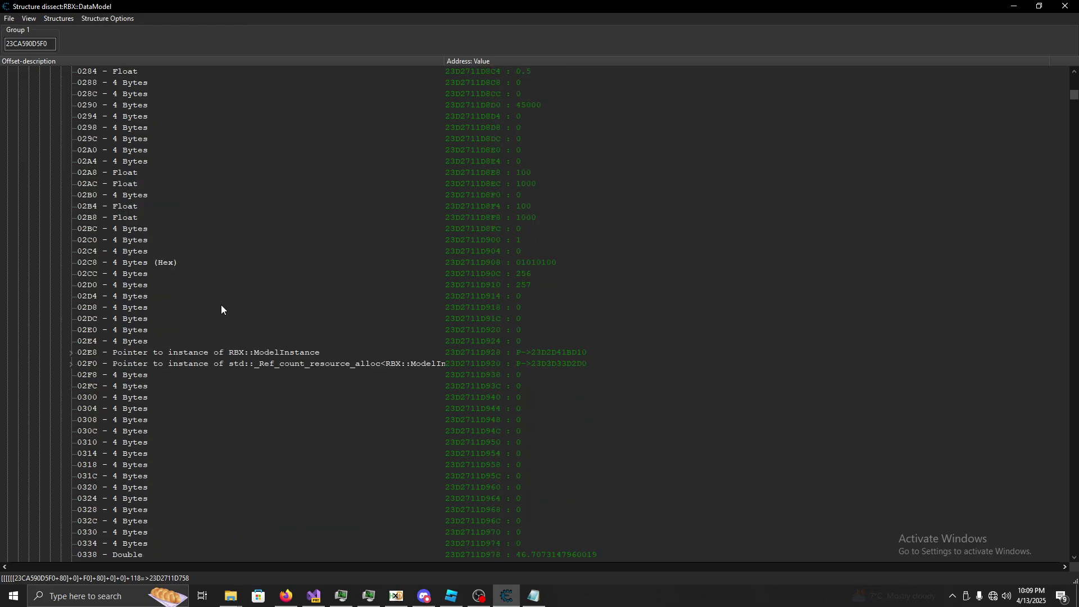
pyautogui.click(348, 286)
pyautogui.click(533, 595)
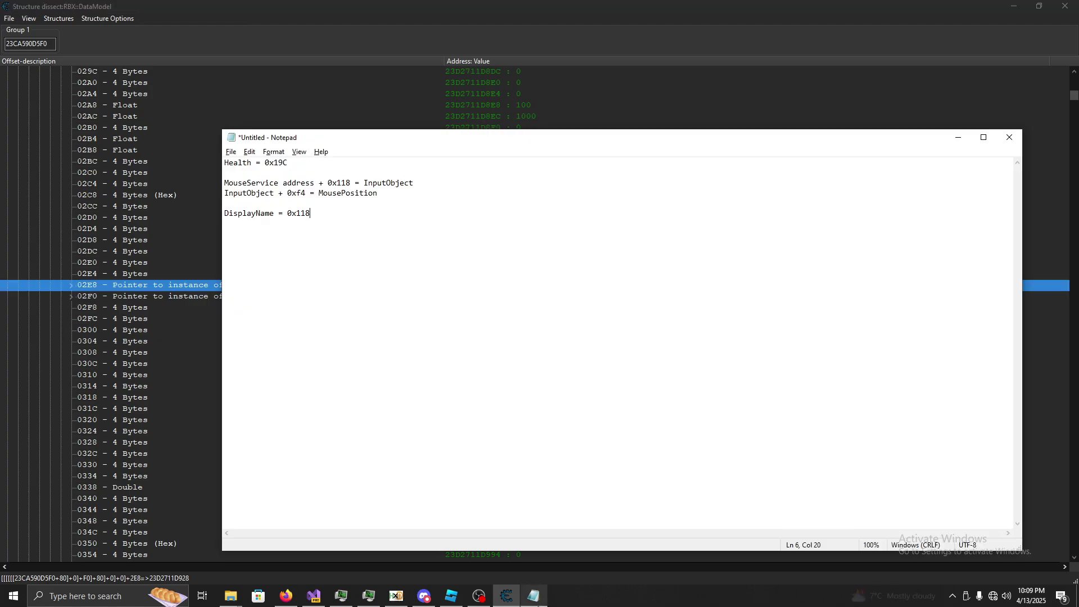
pyautogui.write('Model')
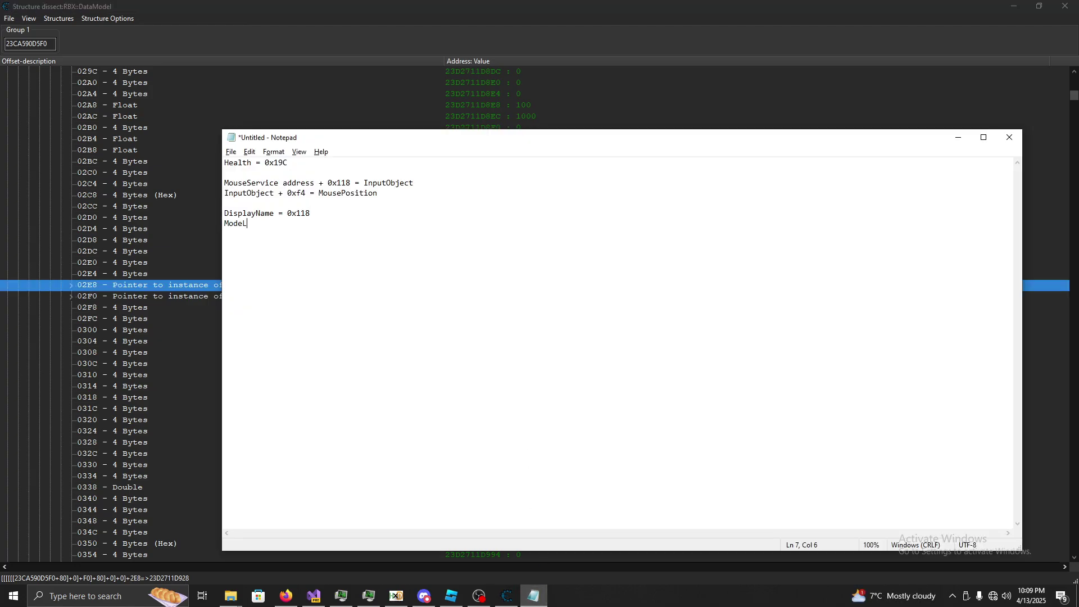
pyautogui.write('Instance/Character =')
pyautogui.hotkey('alt', 'Tab')
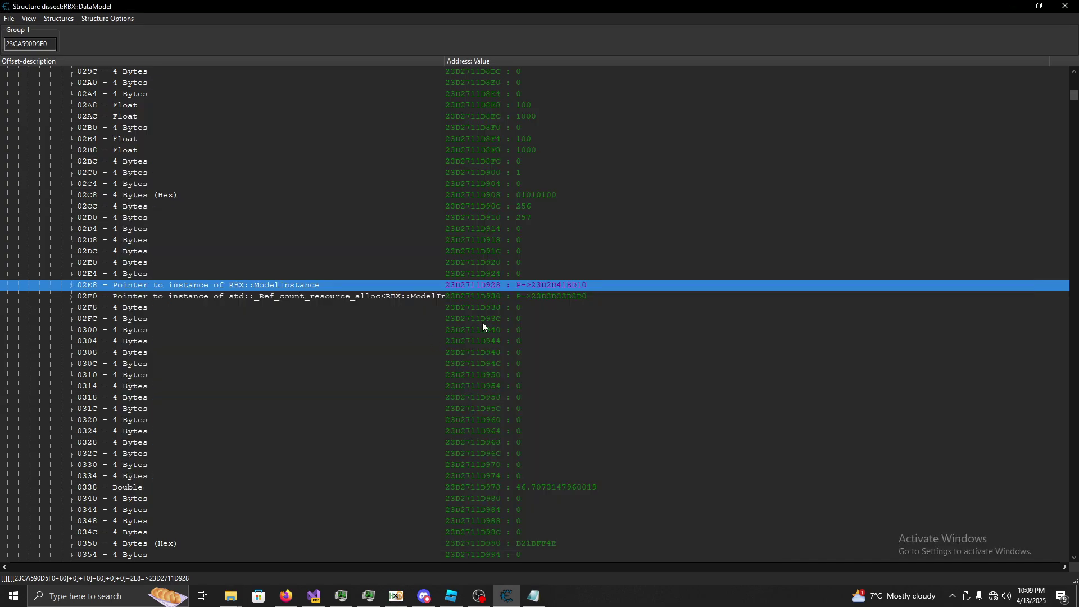
pyautogui.hotkey('alt', 'Tab')
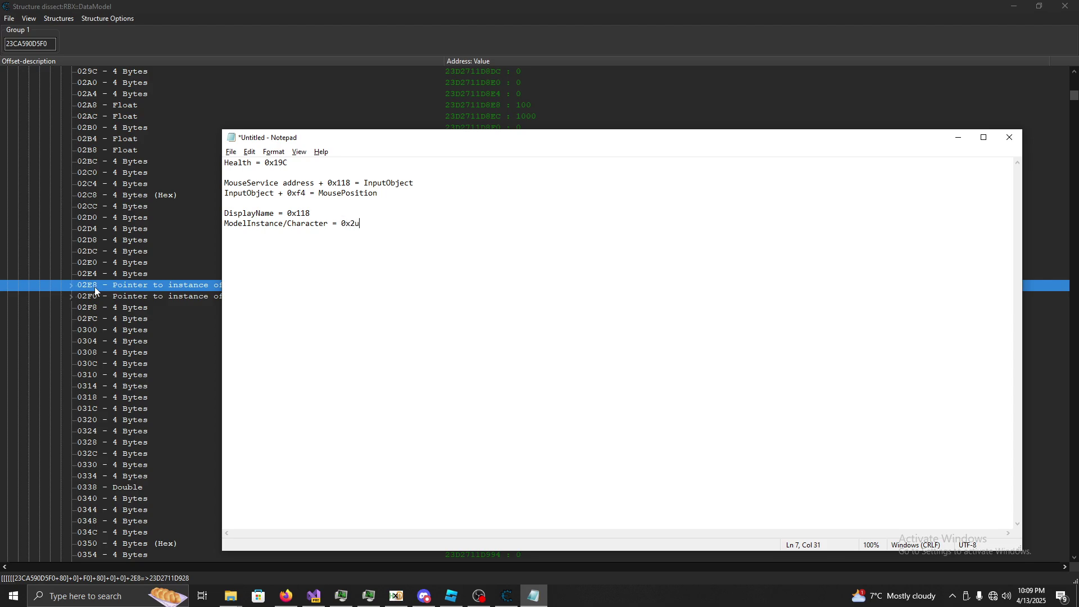
# Back in the structure view, expand the 02E8 ModelInstance pointer.
pyautogui.click(286, 595)
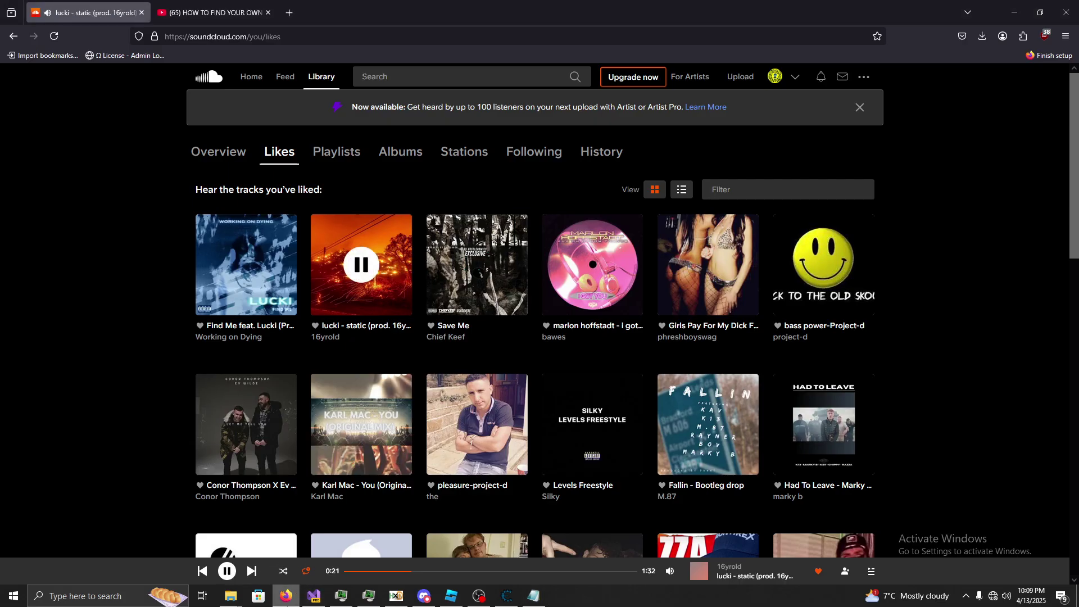
pyautogui.click(286, 596)
pyautogui.click(116, 328)
pyautogui.click(281, 285)
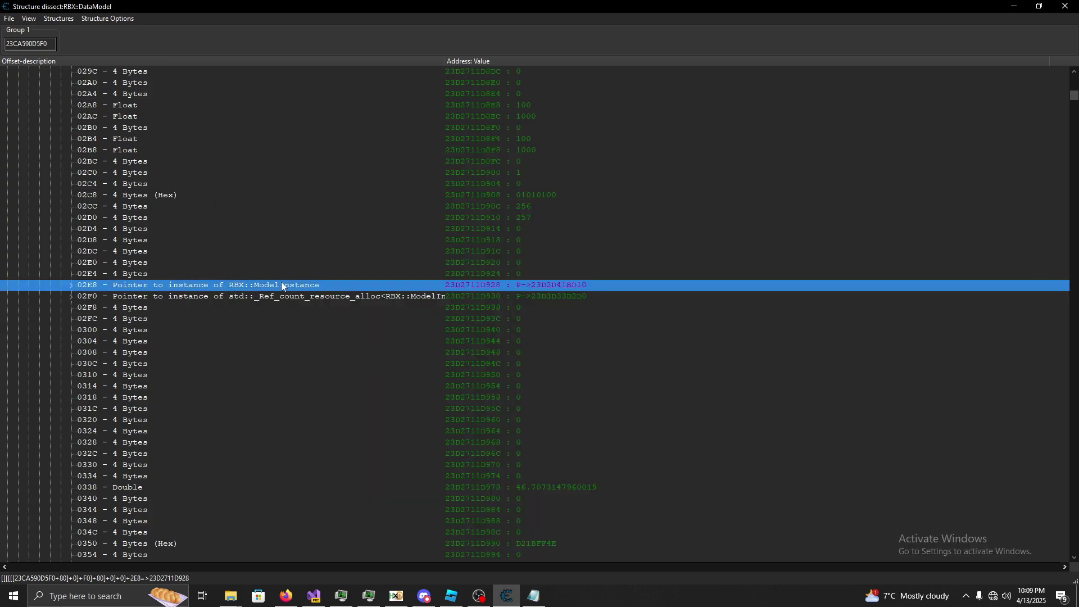
pyautogui.click(71, 285)
pyautogui.scroll(-7, 209, 298)
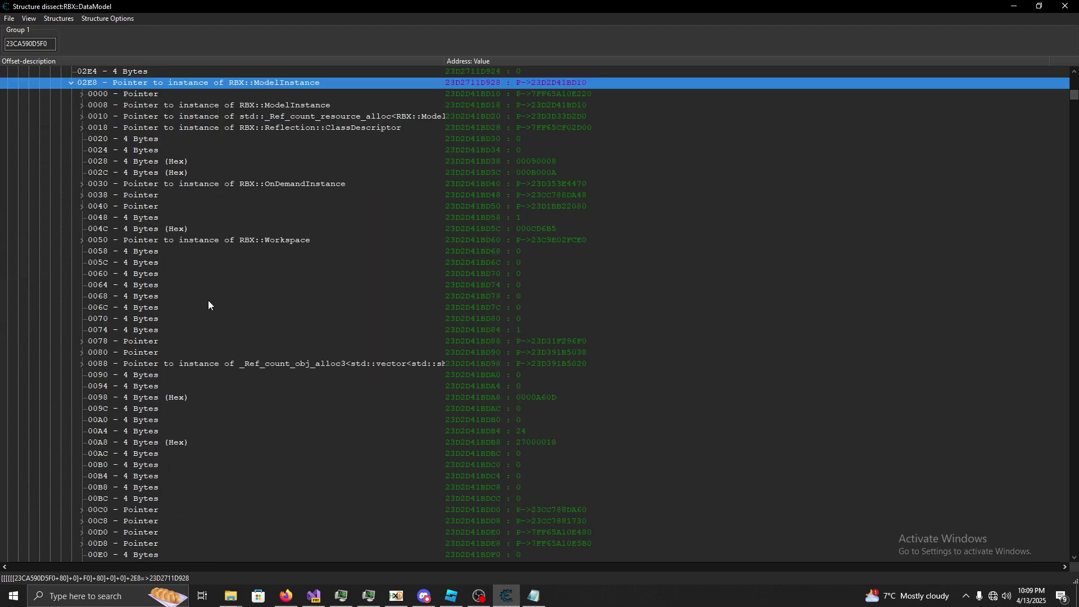
# Expand the model's 0080 autocreated pointer and its 0000 children list.
pyautogui.click(82, 318)
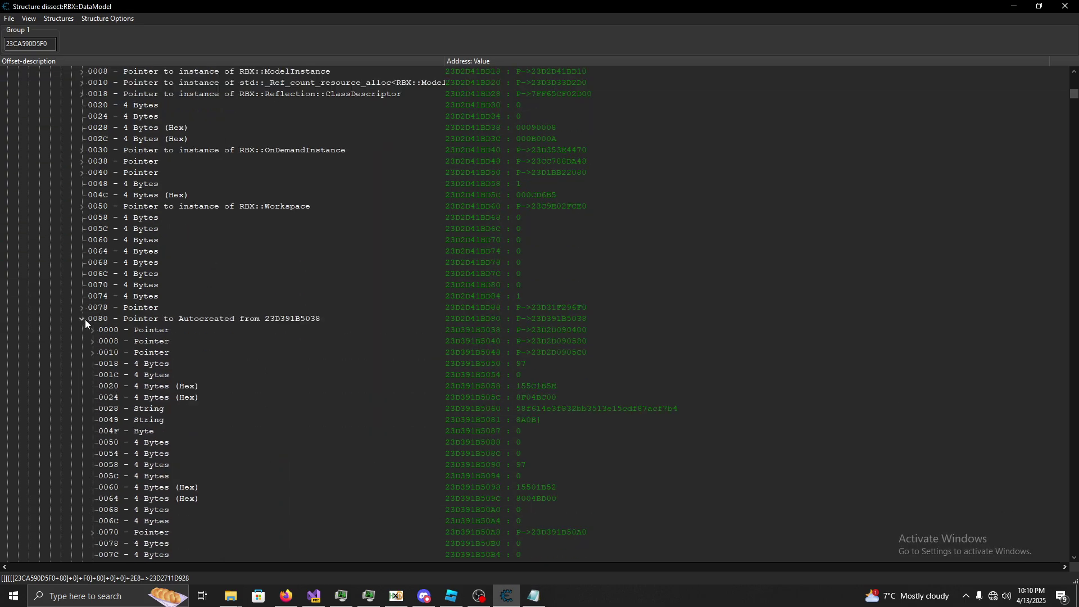
pyautogui.scroll(-5, 89, 324)
pyautogui.scroll(1, 90, 292)
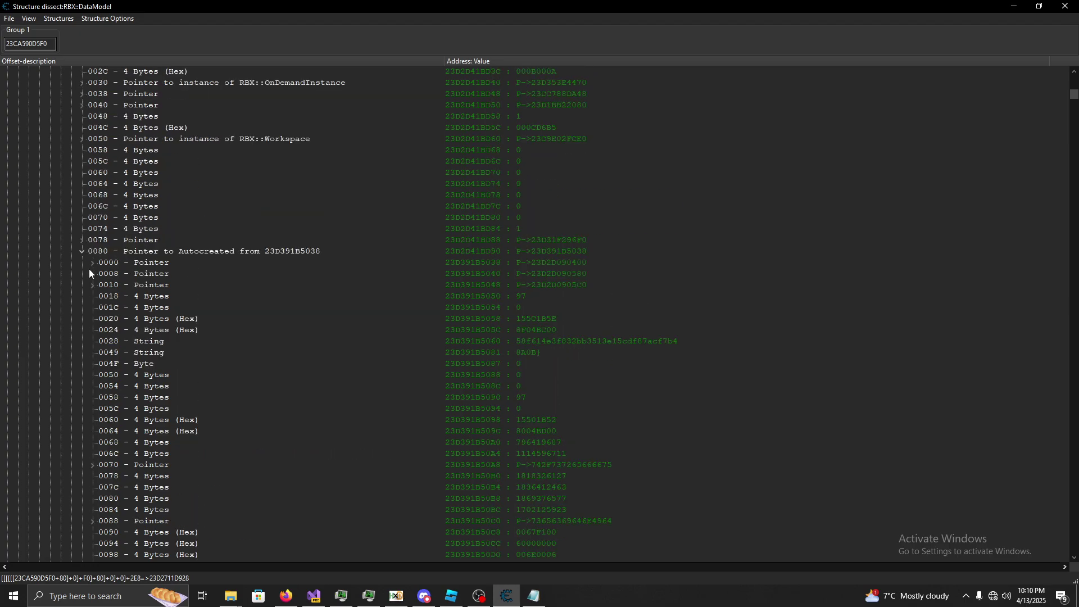
pyautogui.click(93, 262)
pyautogui.scroll(-3, 130, 295)
pyautogui.scroll(-2, 306, 353)
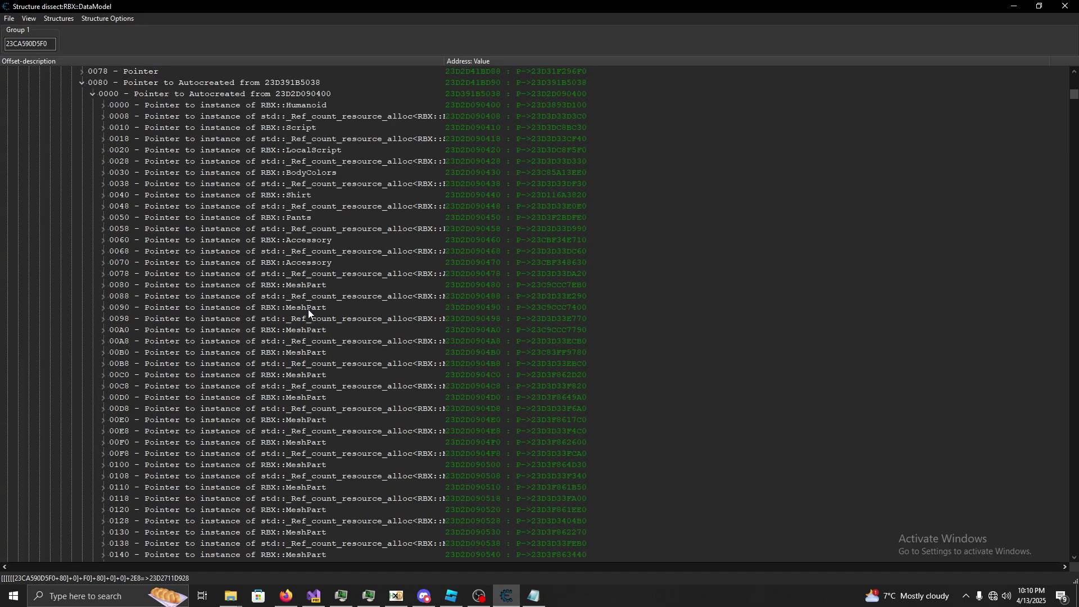
# Expand the 00A0 MeshPart, find its LeftLowerArm name string, then collapse it.
pyautogui.click(308, 309)
pyautogui.scroll(-1, 202, 335)
pyautogui.click(280, 319)
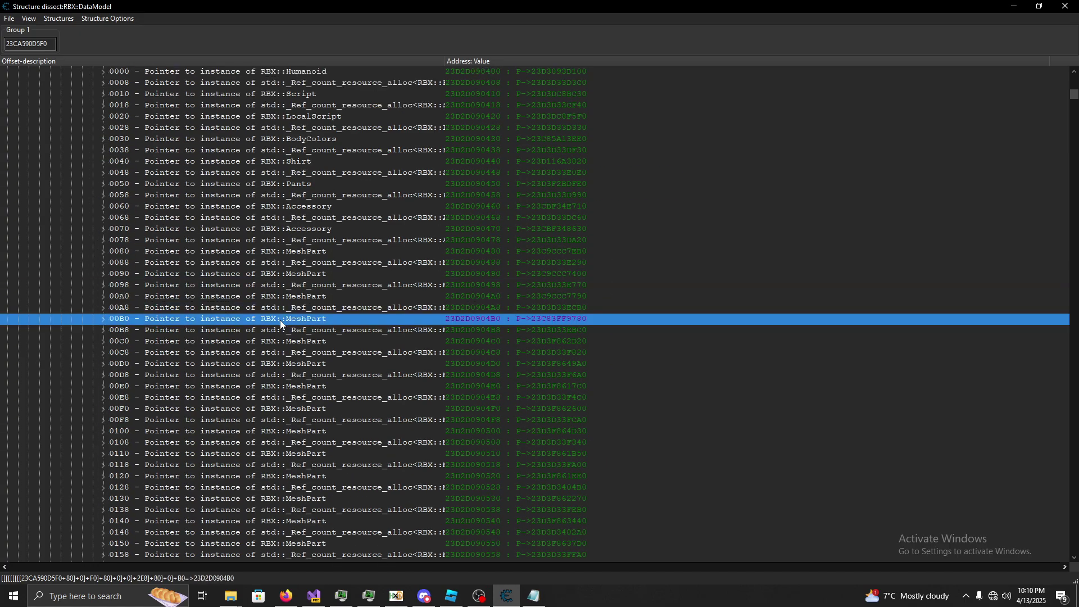
pyautogui.click(327, 298)
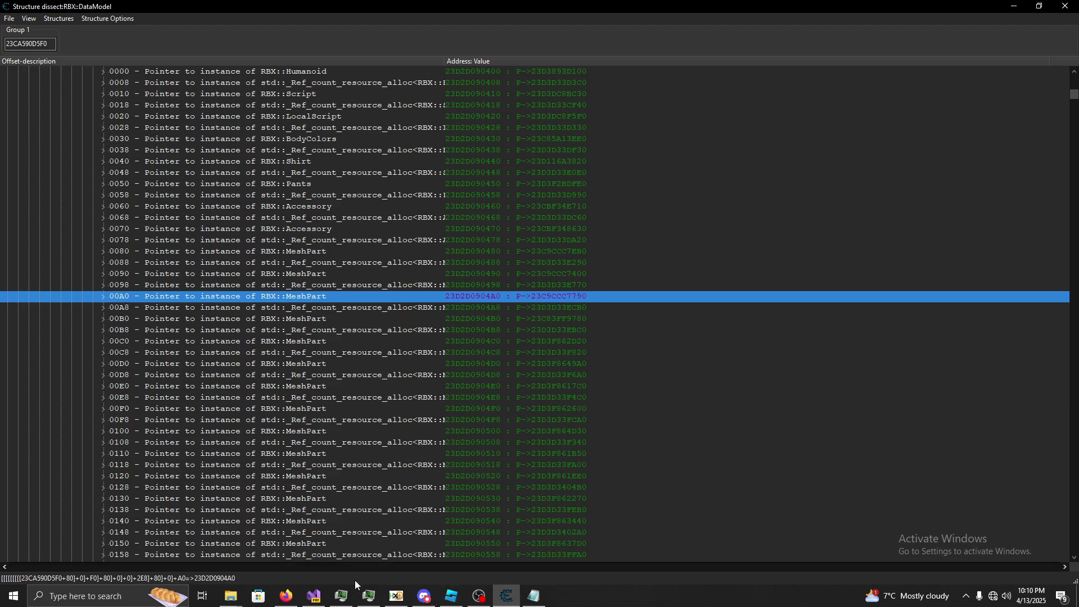
pyautogui.click(104, 297)
pyautogui.scroll(-5, 174, 326)
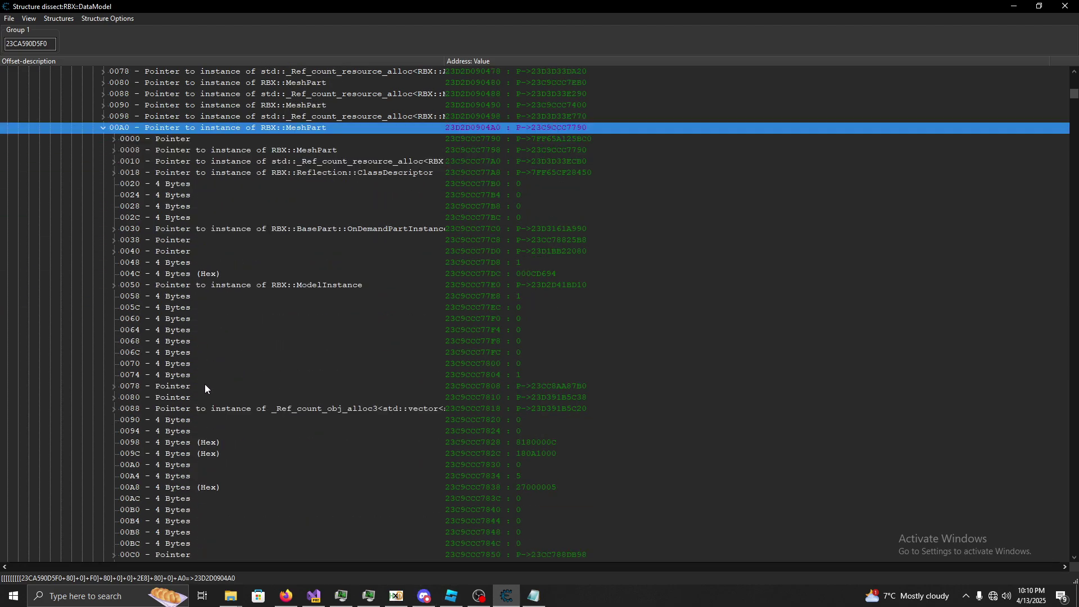
pyautogui.click(116, 386)
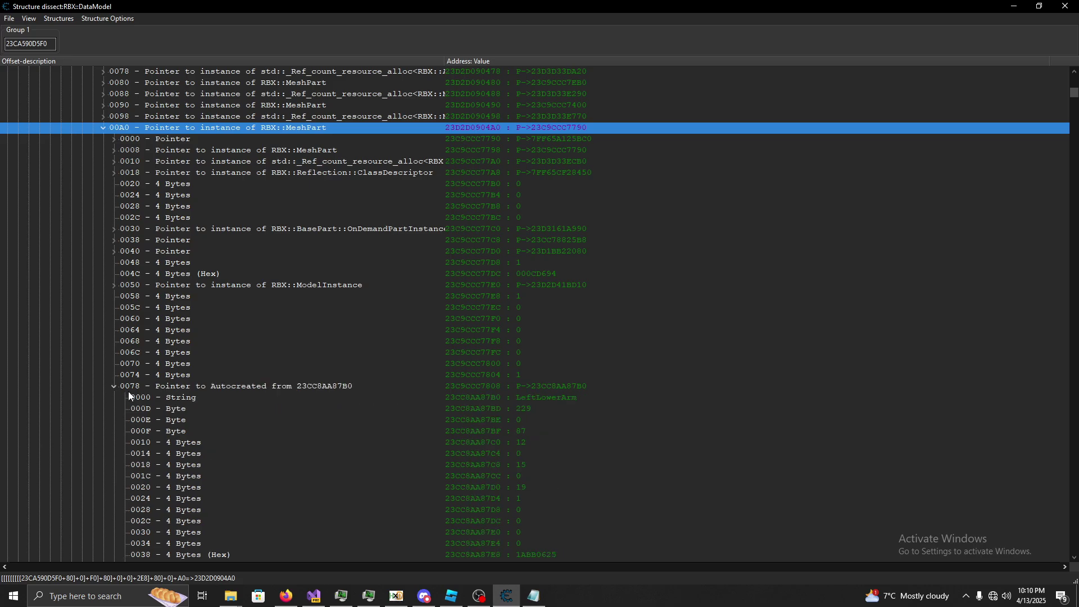
pyautogui.click(387, 397)
pyautogui.scroll(2, 166, 313)
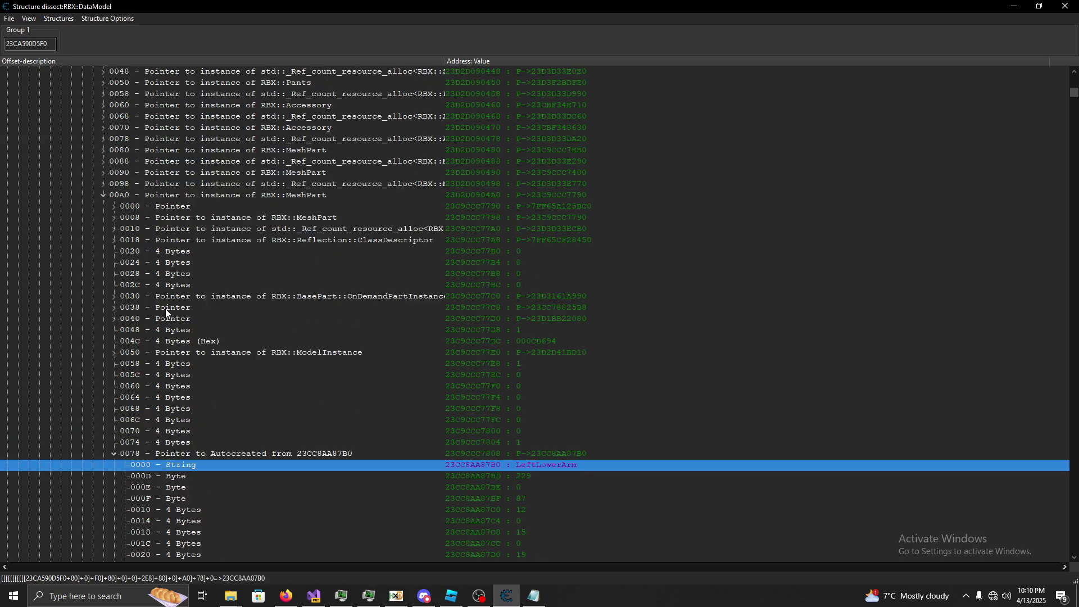
pyautogui.click(102, 197)
# Expand the 0120 MeshPart and connect to the home Wi-Fi network.
pyautogui.scroll(5, 193, 297)
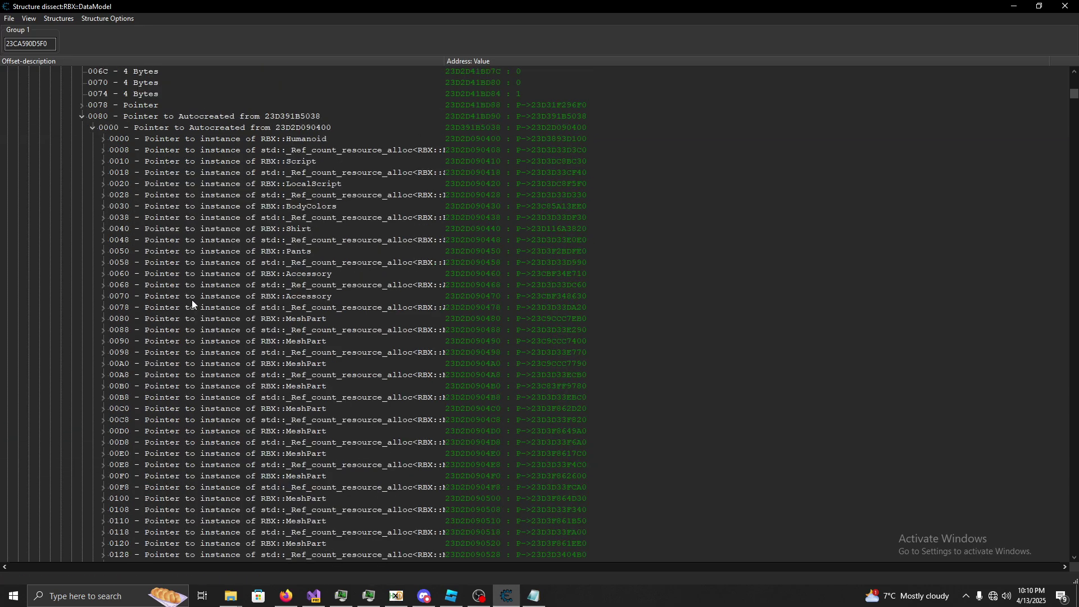
pyautogui.scroll(-6, 202, 281)
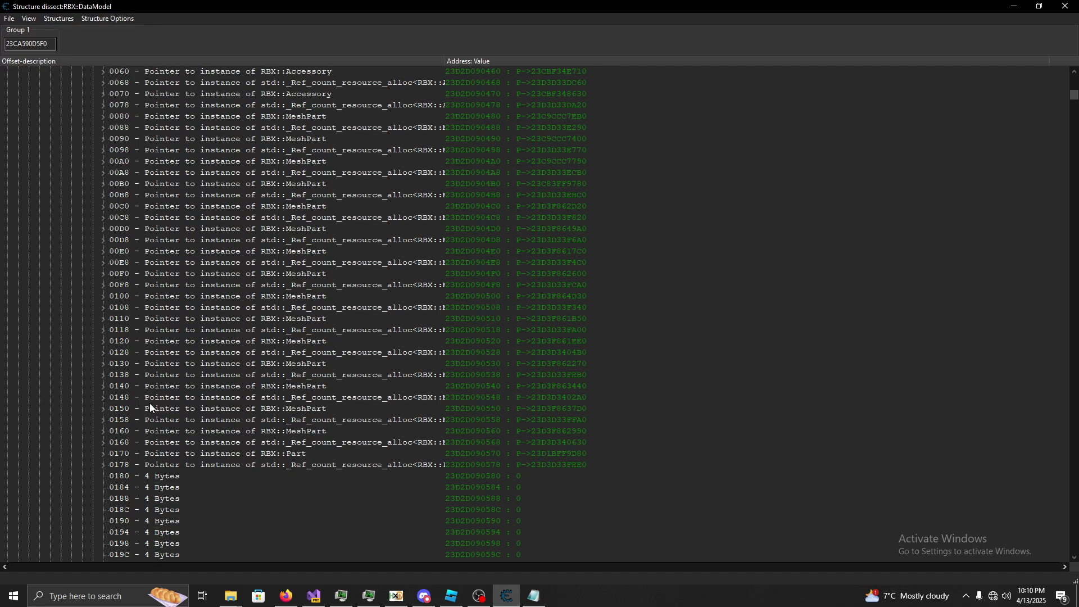
pyautogui.click(103, 341)
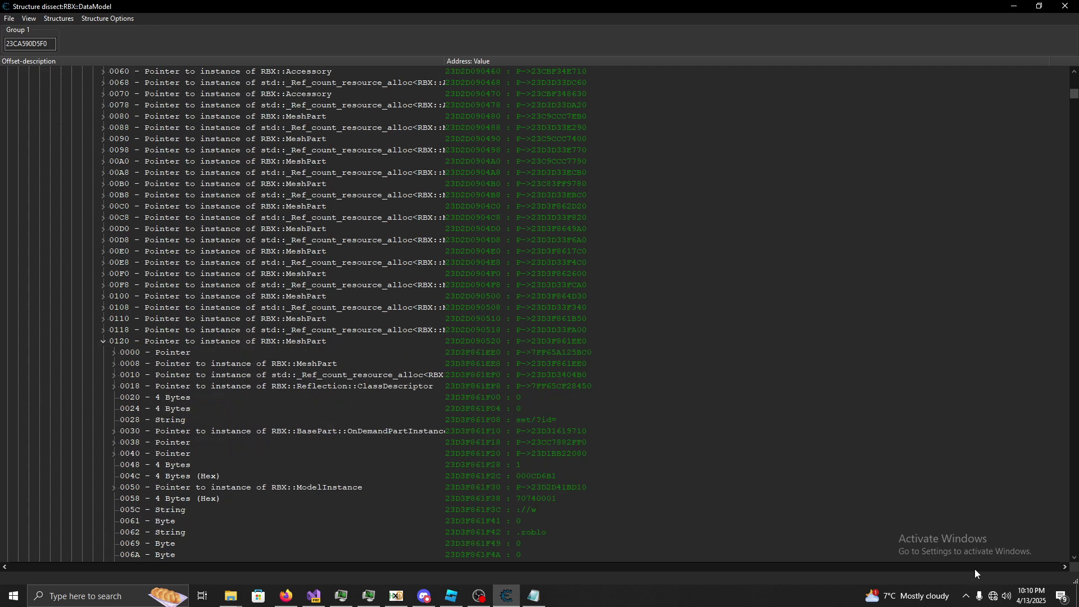
pyautogui.click(994, 596)
pyautogui.click(993, 275)
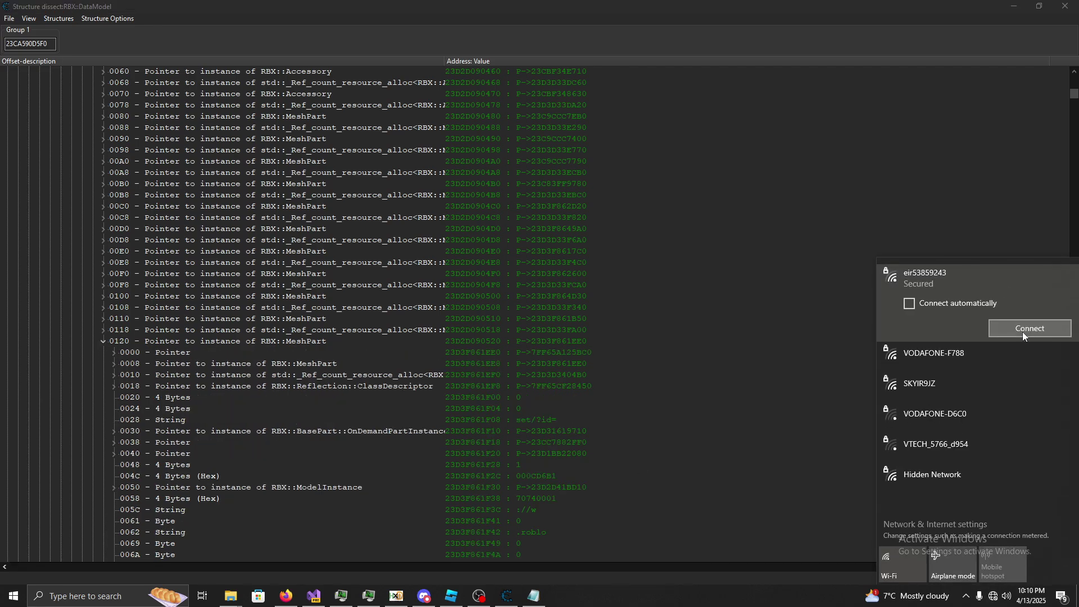
pyautogui.click(1023, 329)
# Reveal the 0120 MeshPart's RightUpperLeg name string, then collapse the entry.
pyautogui.click(143, 340)
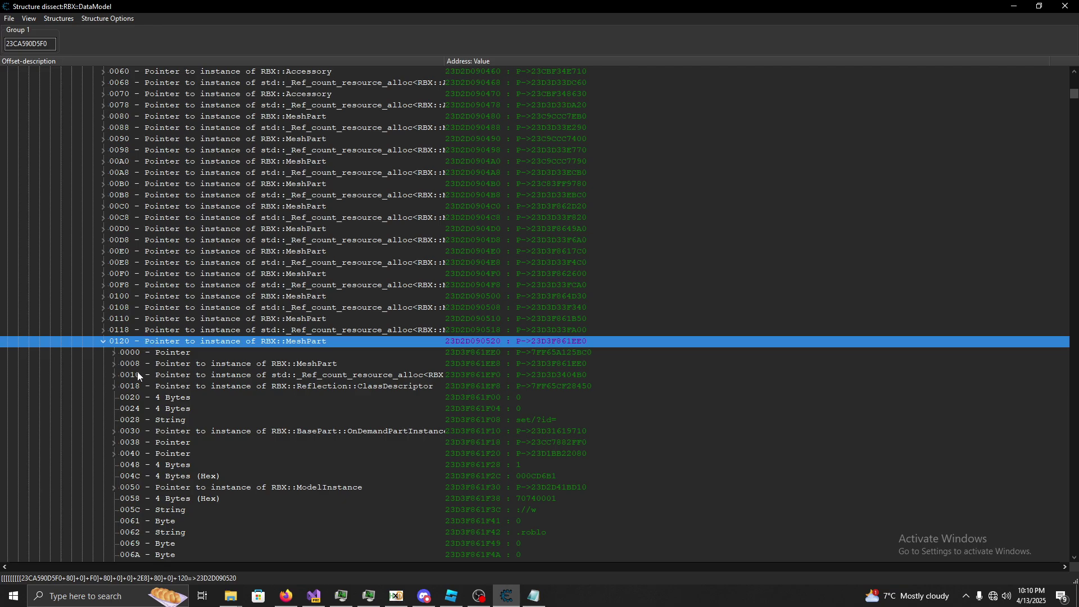
pyautogui.scroll(-3, 113, 395)
pyautogui.scroll(-2, 115, 422)
pyautogui.click(114, 477)
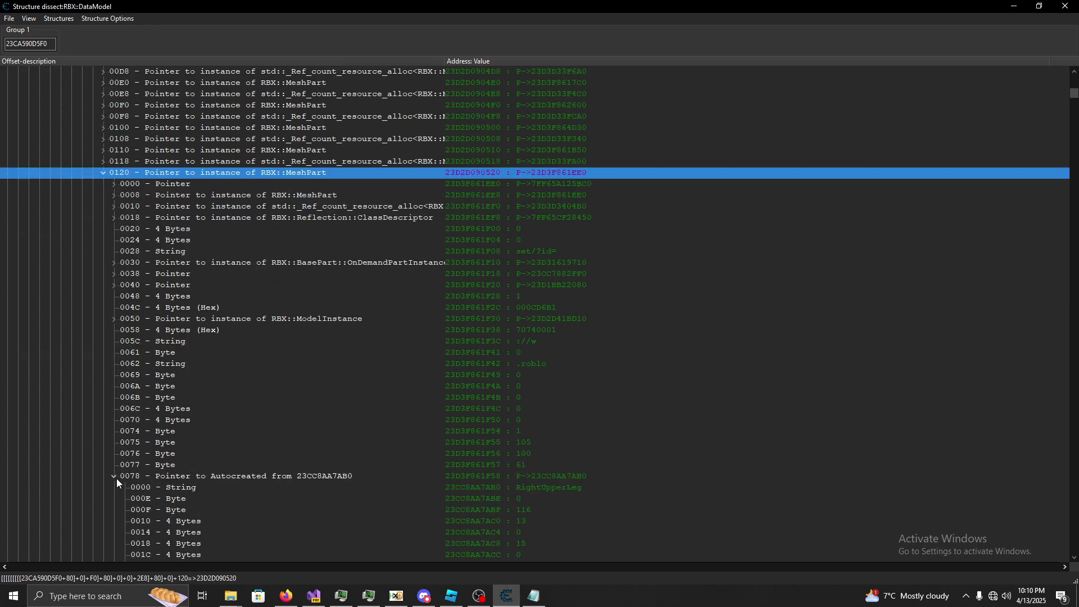
pyautogui.click(124, 487)
pyautogui.scroll(-4, 251, 398)
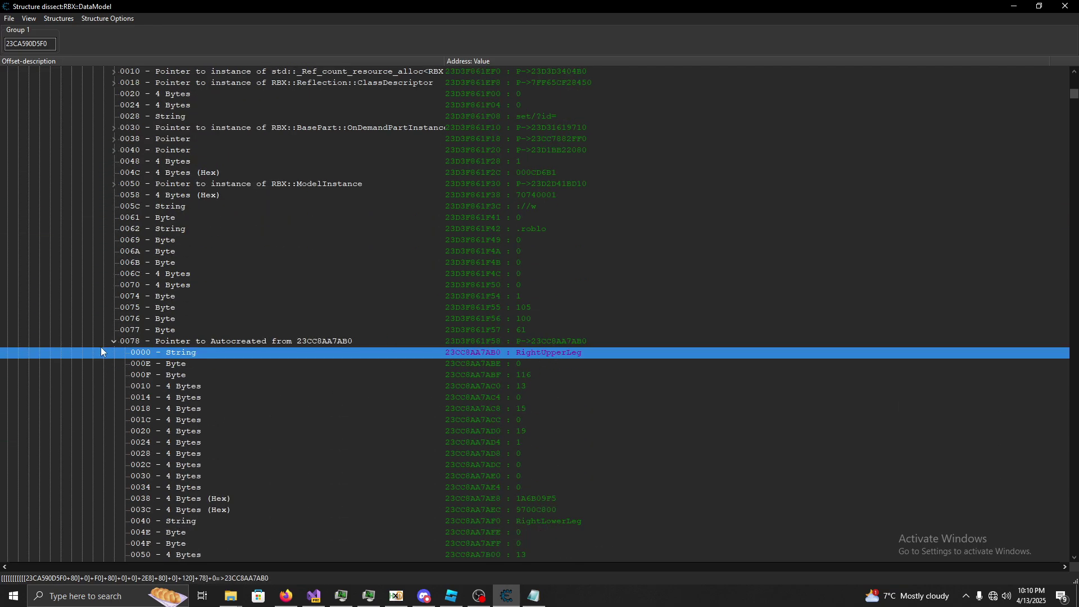
pyautogui.click(114, 341)
pyautogui.scroll(9, 115, 342)
pyautogui.scroll(5, 116, 399)
pyautogui.click(103, 509)
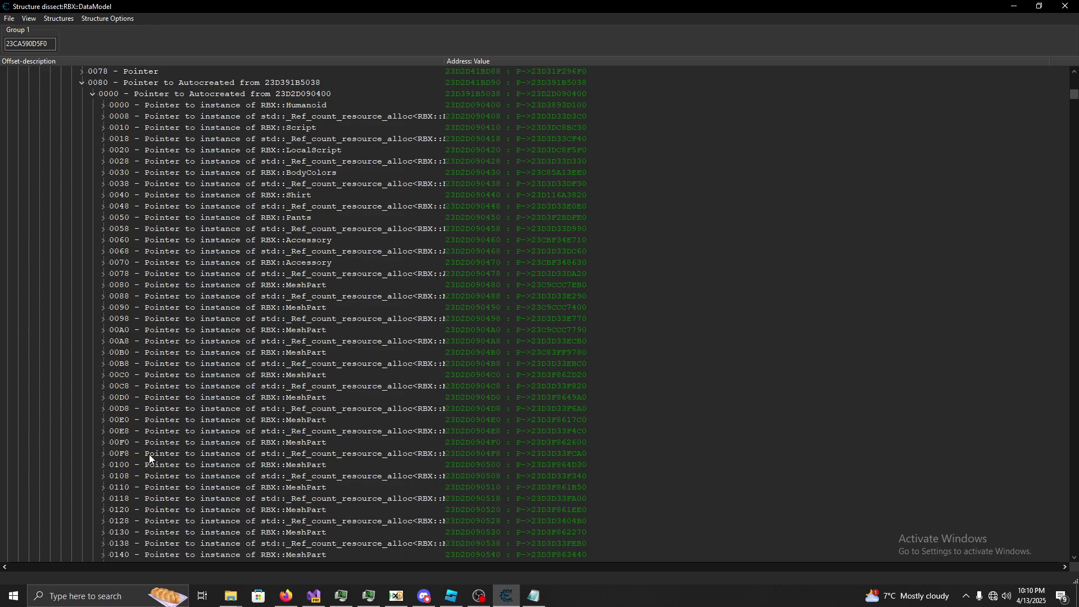
# Expand the 0100 MeshPart, inspect its 0124, 00E0 and 00E4 fields, and scroll to 0170.
pyautogui.click(103, 464)
pyautogui.scroll(-20, 194, 385)
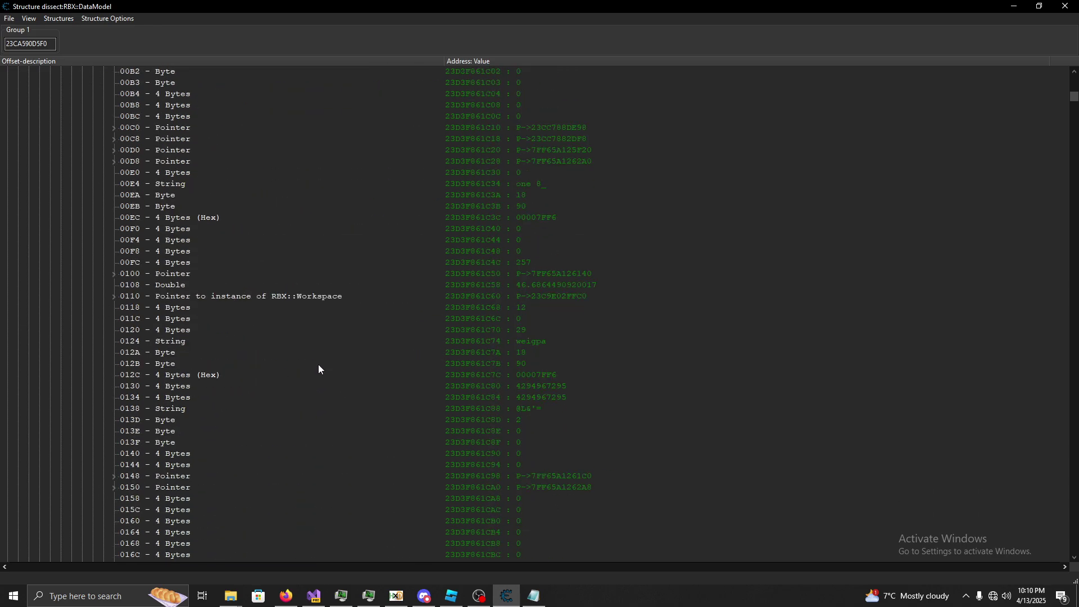
pyautogui.click(548, 344)
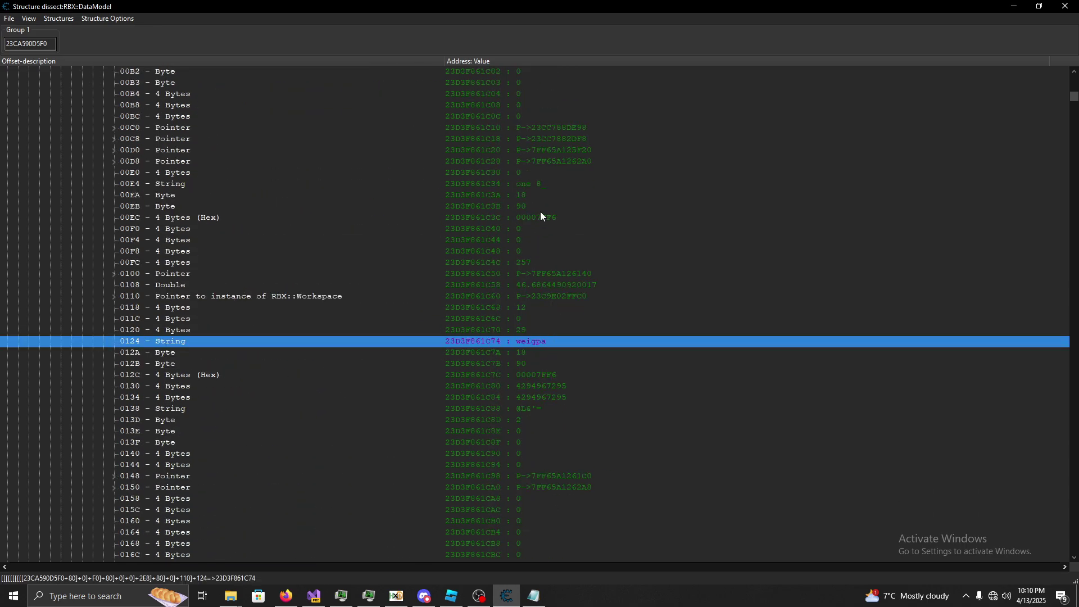
pyautogui.click(543, 173)
pyautogui.click(540, 185)
pyautogui.scroll(-3, 527, 301)
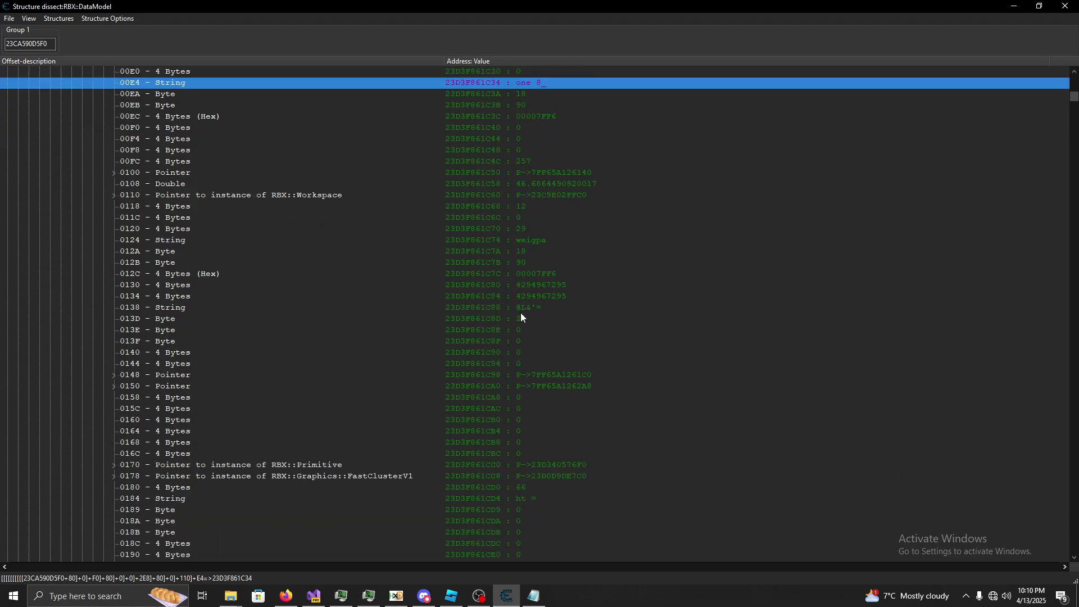
pyautogui.scroll(-8, 512, 270)
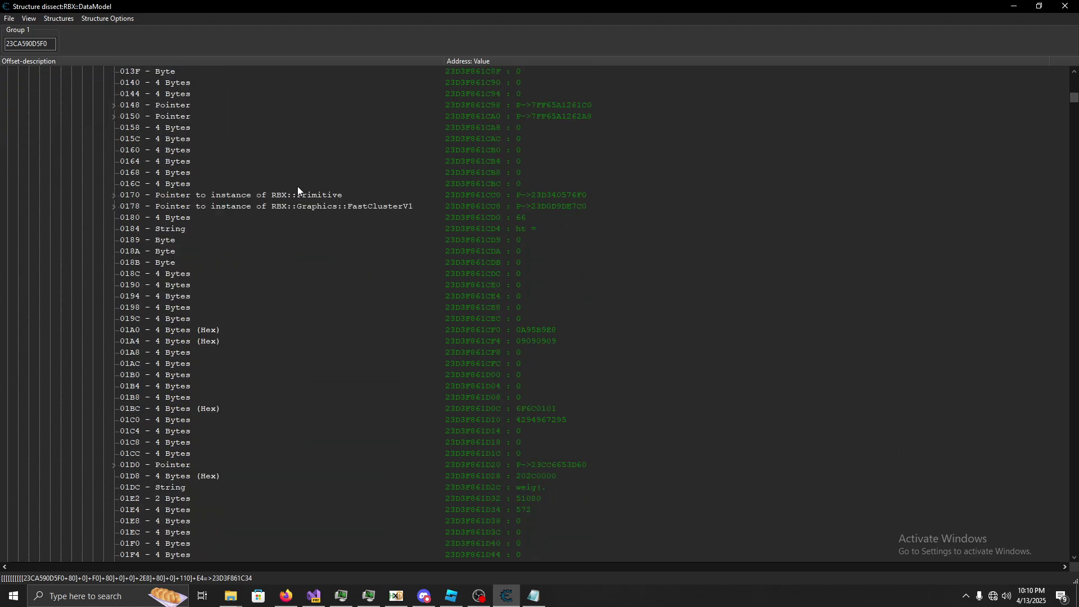
# Note 'Primitive = 0x18' for the 0170 RBX::Primitive pointer, then expand its fields.
pyautogui.click(242, 194)
pyautogui.click(534, 596)
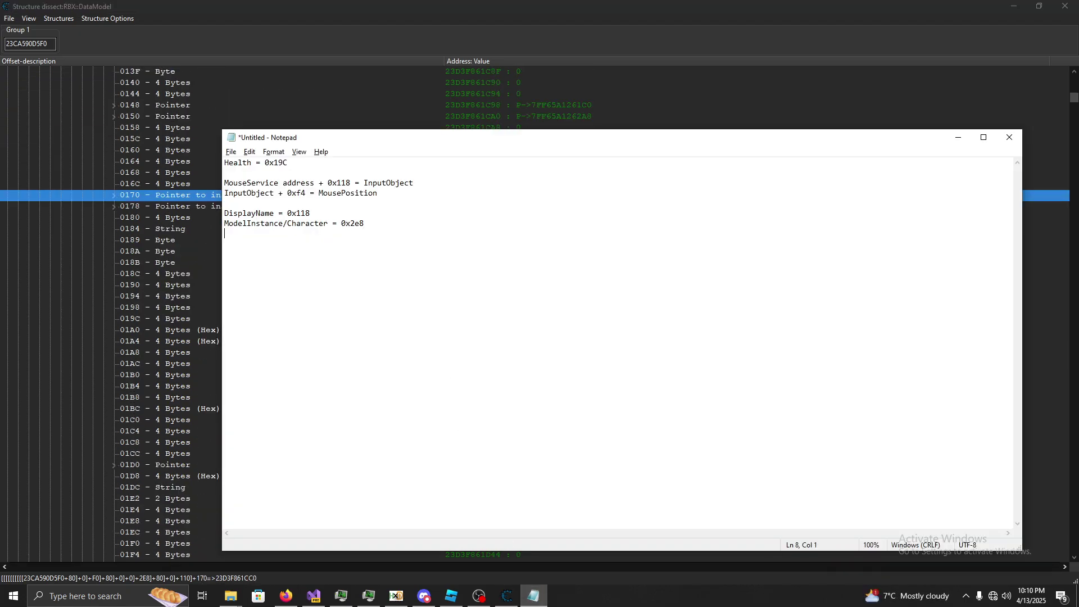
pyautogui.write('Primitive = 0x18')
pyautogui.hotkey('alt', 'Tab')
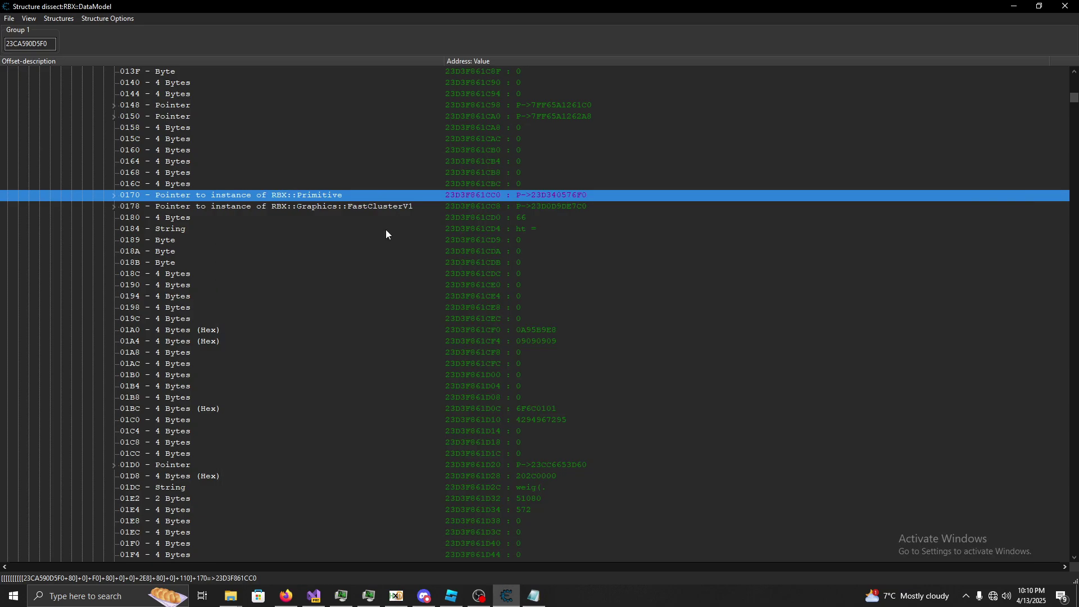
pyautogui.click(114, 196)
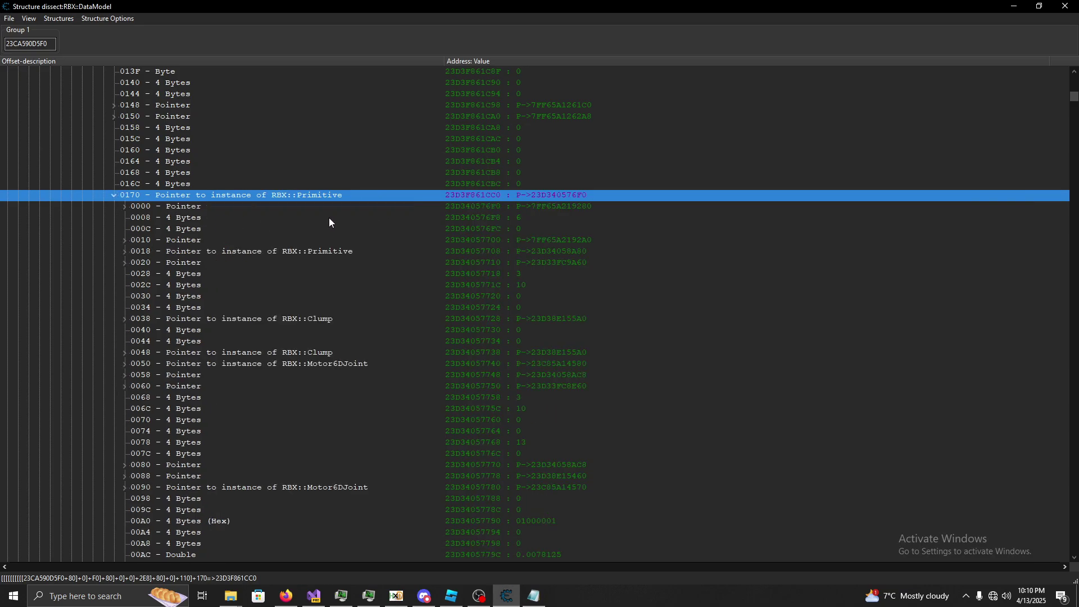
pyautogui.scroll(-8, 357, 184)
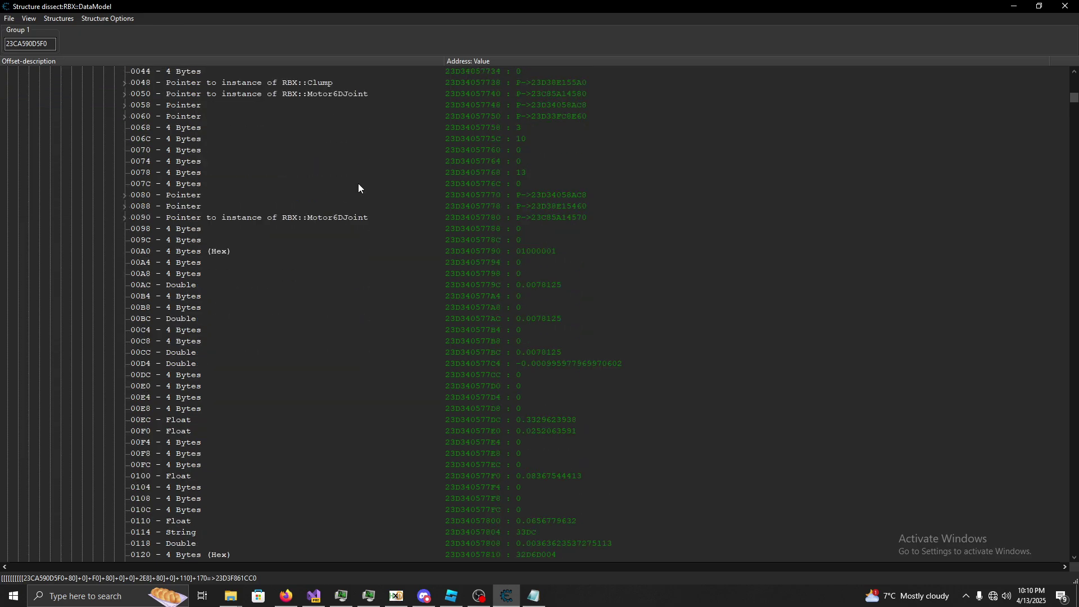
pyautogui.scroll(-2, 359, 188)
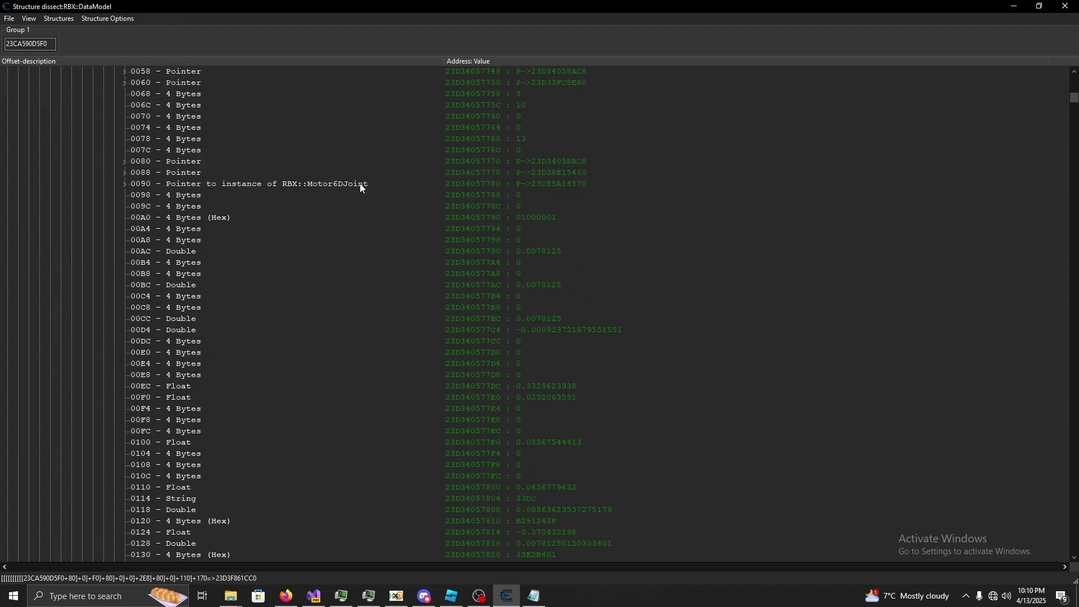
# Search 'roblox material enum' in a new tab and reconnect the Wi-Fi.
pyautogui.click(286, 595)
pyautogui.click(289, 13)
pyautogui.write('r')
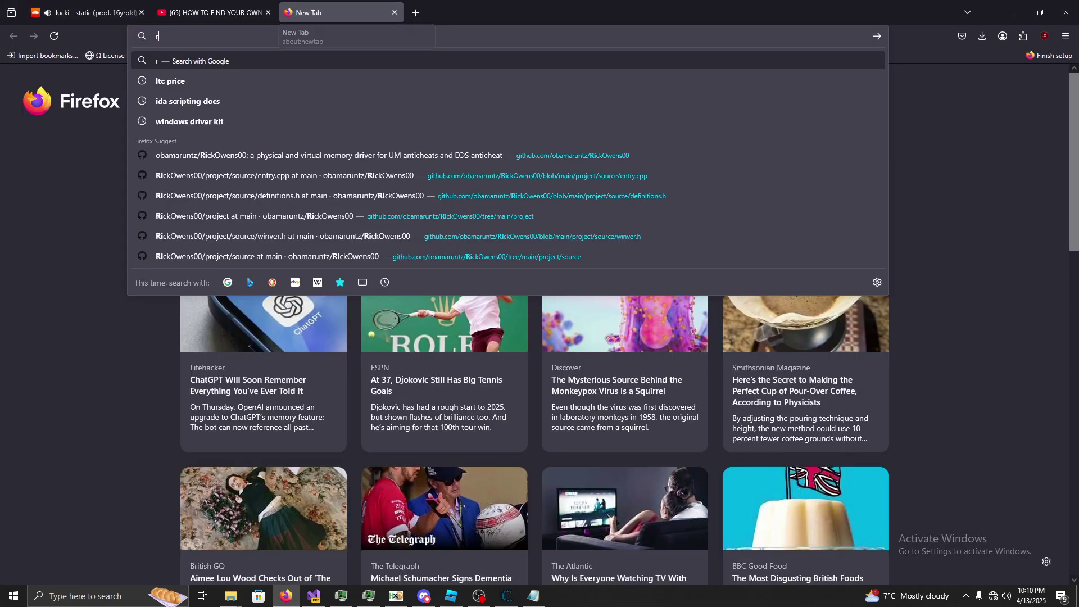
pyautogui.write('oblox materia')
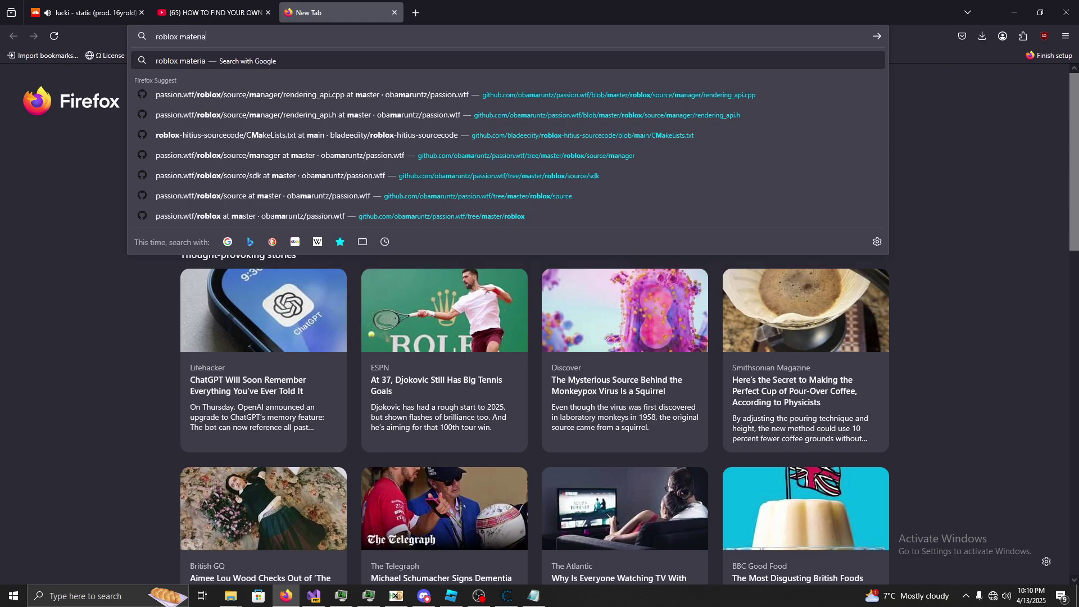
pyautogui.write('l enum')
pyautogui.press('Return')
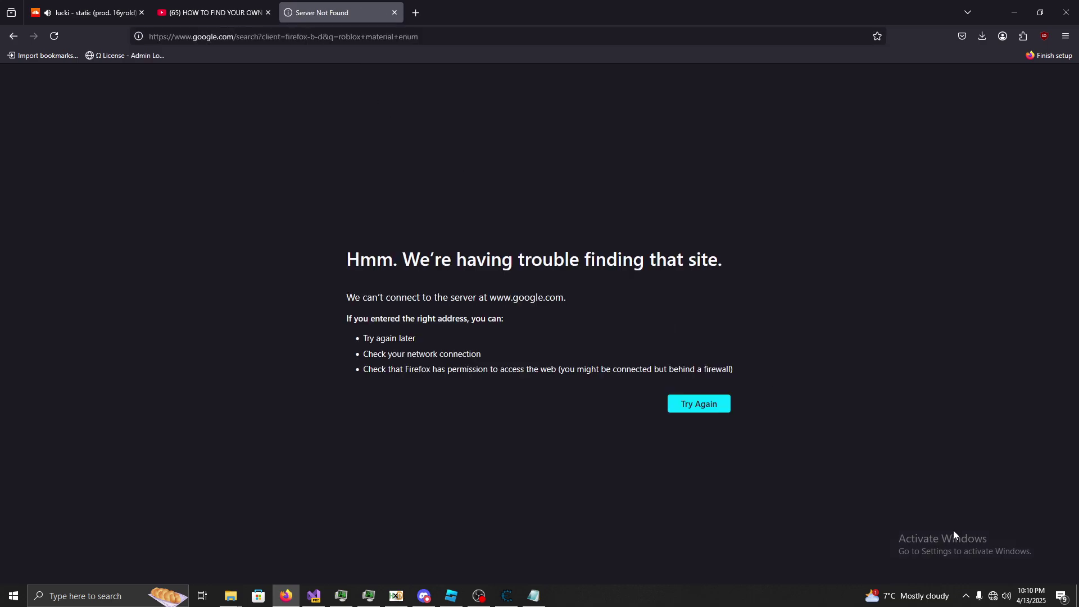
pyautogui.click(993, 600)
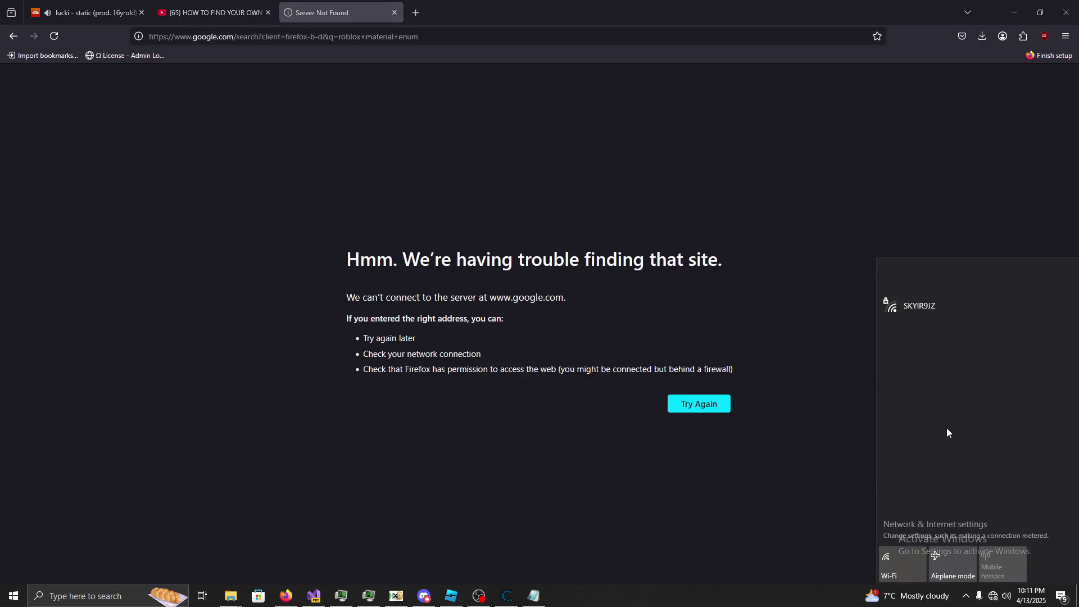
pyautogui.click(1052, 332)
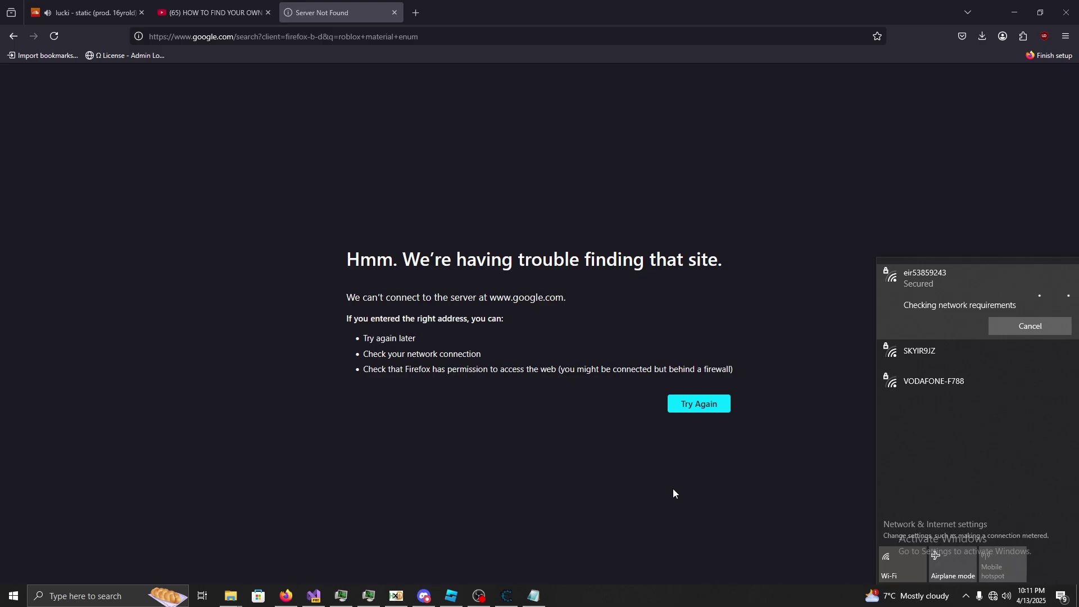
# Retry the search, open the Roblox Material documentation and highlight Plastic's value 256.
pyautogui.click(506, 596)
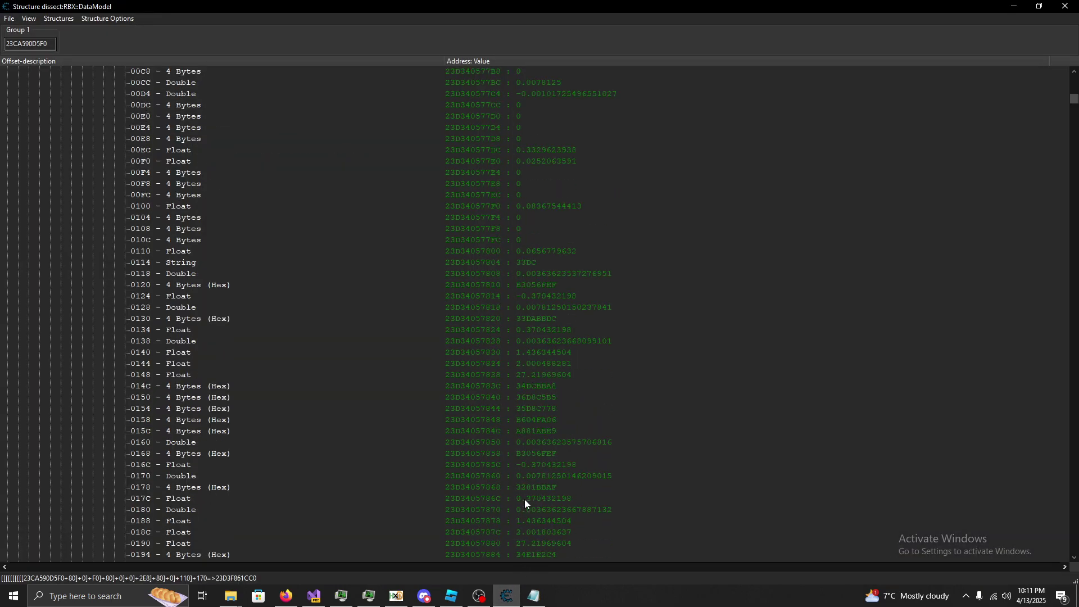
pyautogui.click(506, 595)
pyautogui.click(682, 405)
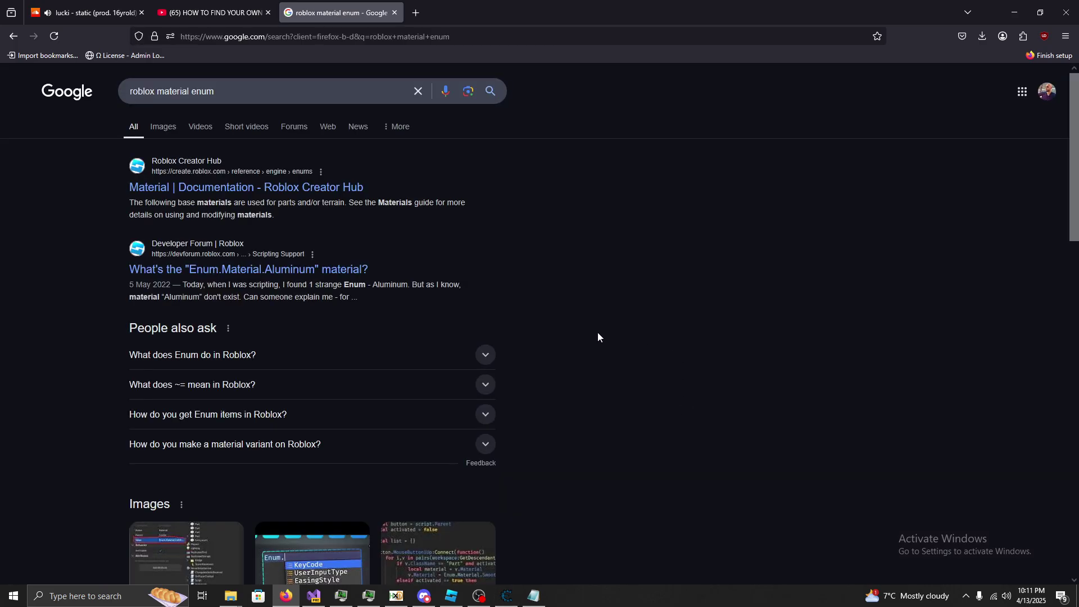
pyautogui.click(297, 191)
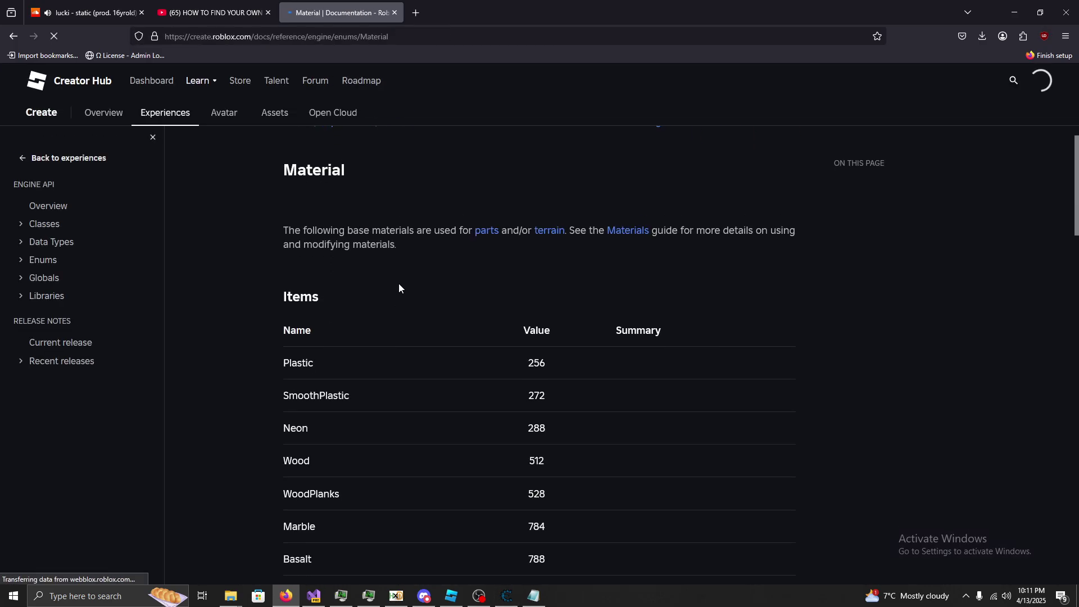
pyautogui.doubleClick(369, 345)
pyautogui.moveTo(388, 344); pyautogui.dragTo(401, 345)
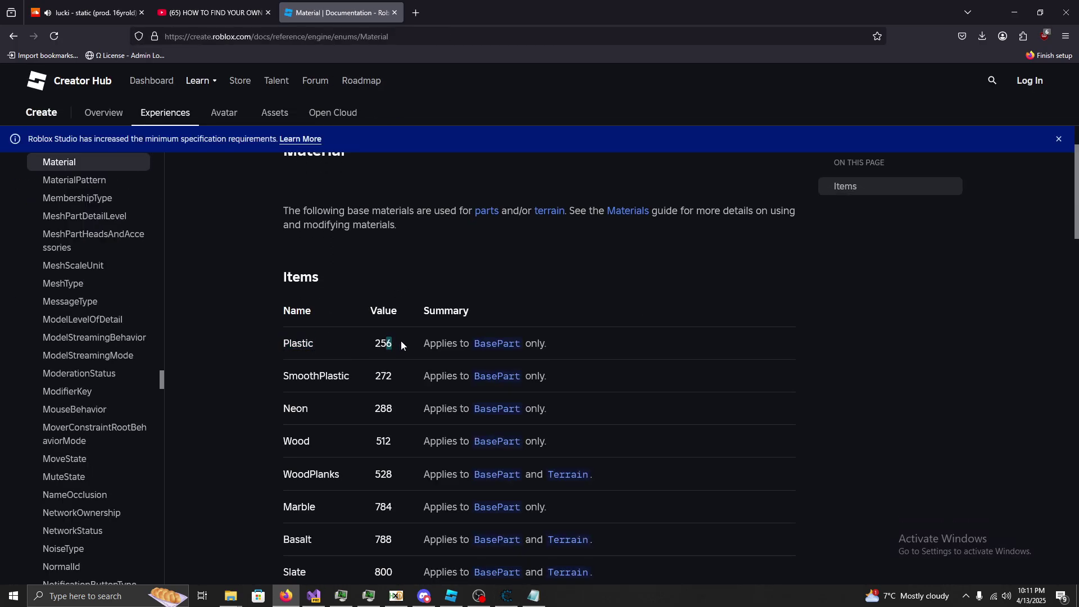
# Return to Cheat Engine's structure dissector and scroll through the RBX::Primitive child fields.
pyautogui.hotkey('alt', 'Tab')
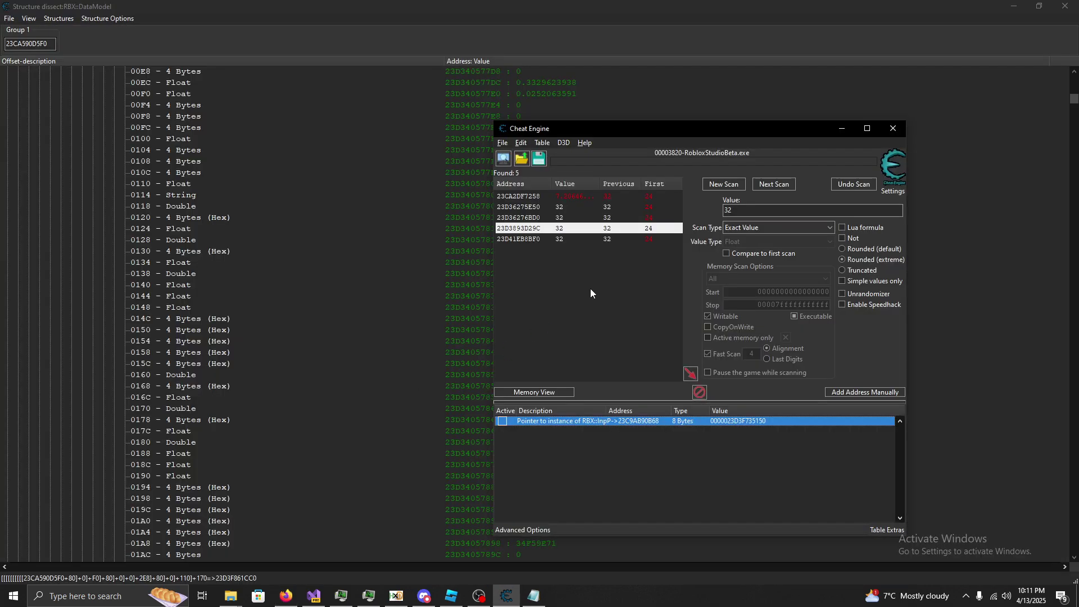
pyautogui.click(505, 597)
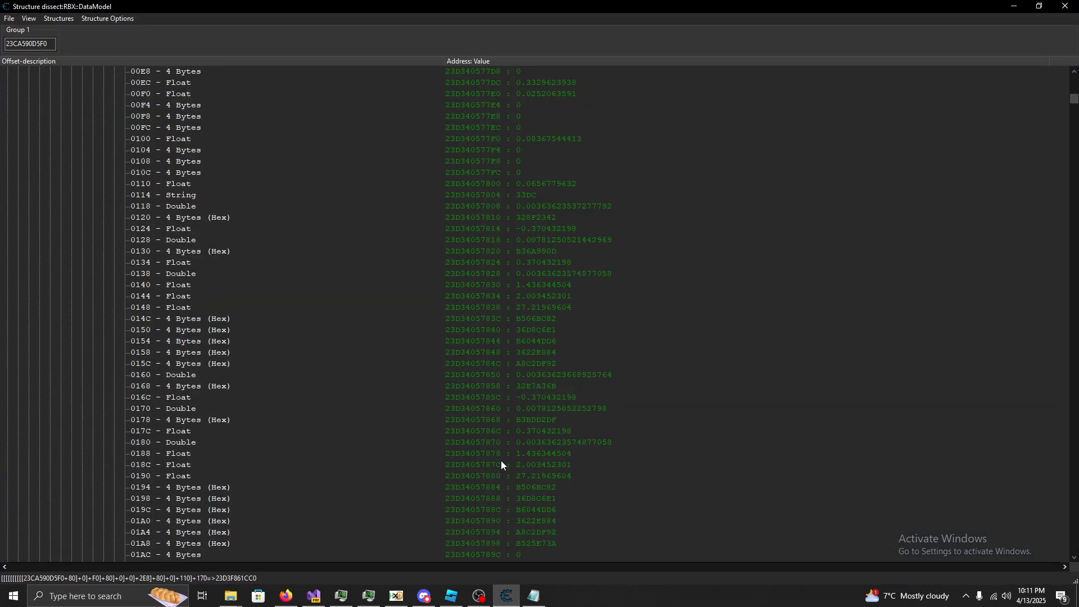
pyautogui.scroll(7, 501, 460)
pyautogui.scroll(17, 508, 443)
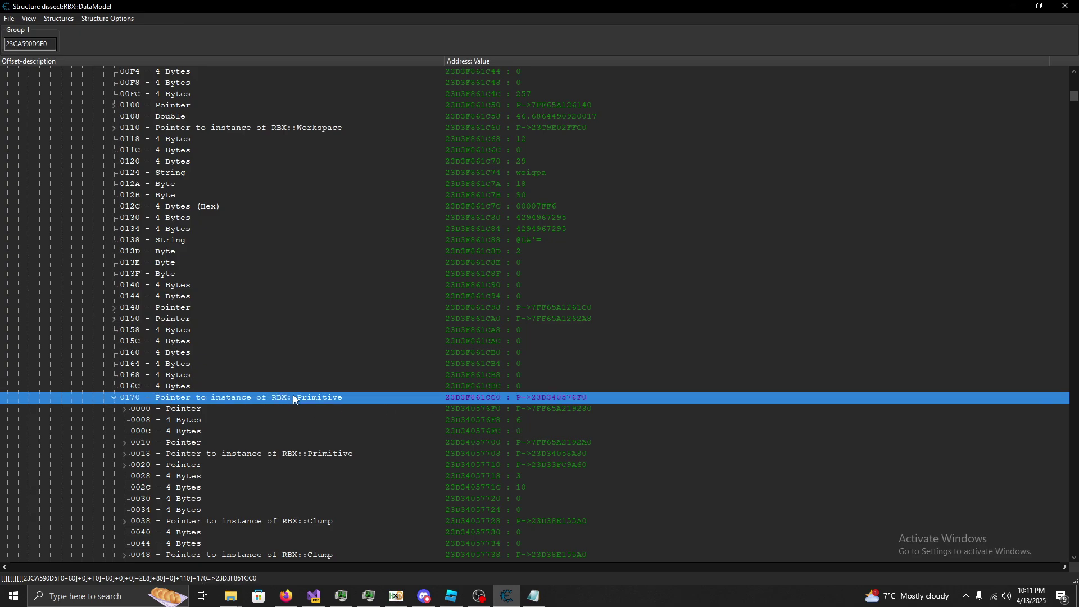
pyautogui.scroll(-8, 281, 394)
pyautogui.scroll(-16, 273, 391)
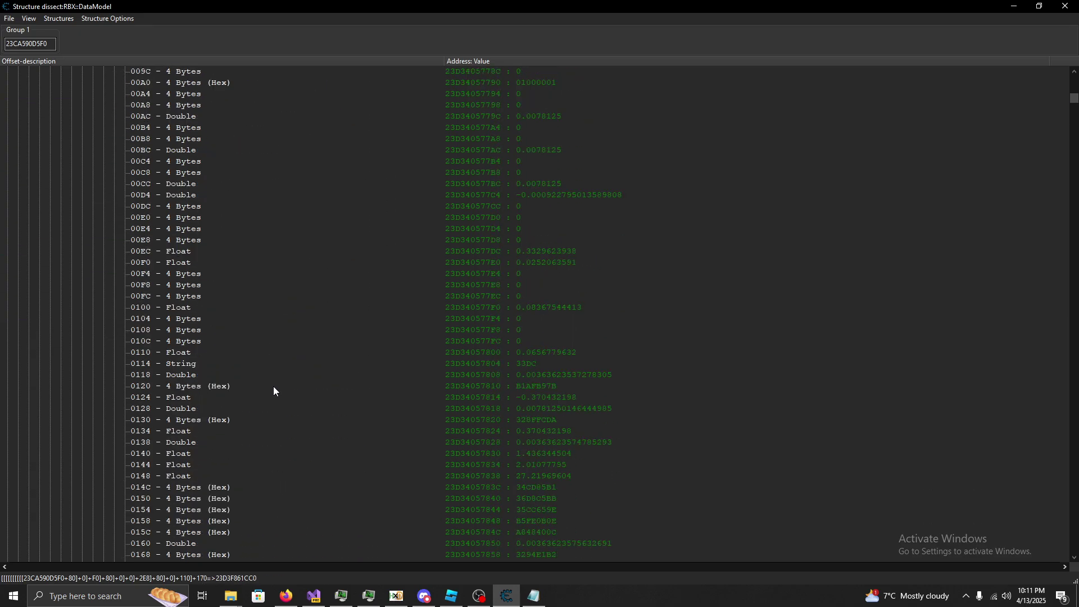
pyautogui.scroll(-2, 273, 391)
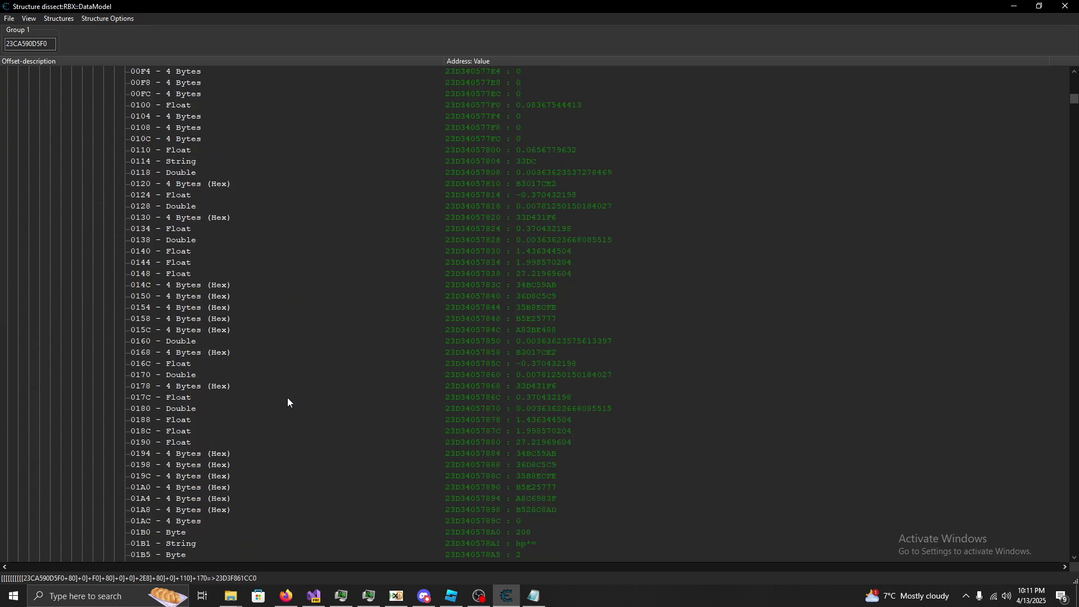
pyautogui.scroll(-2, 451, 505)
pyautogui.press('super')
pyautogui.click(508, 545)
pyautogui.scroll(-2, 504, 528)
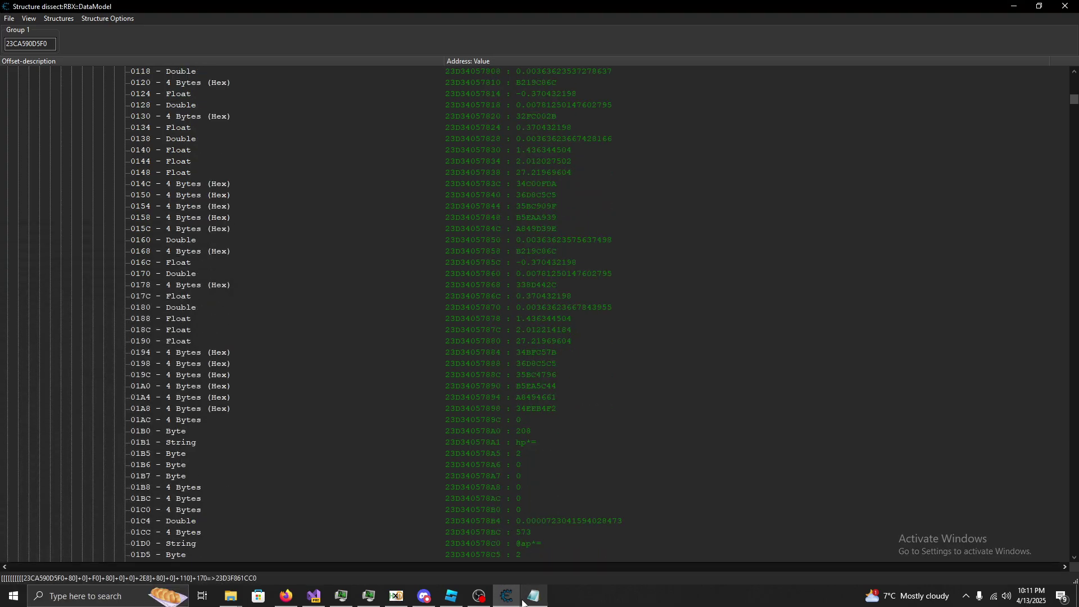
# Launch Calculator via the Start search 'calc' and enter 256.
pyautogui.press('super')
pyautogui.write('calc')
pyautogui.press('Return')
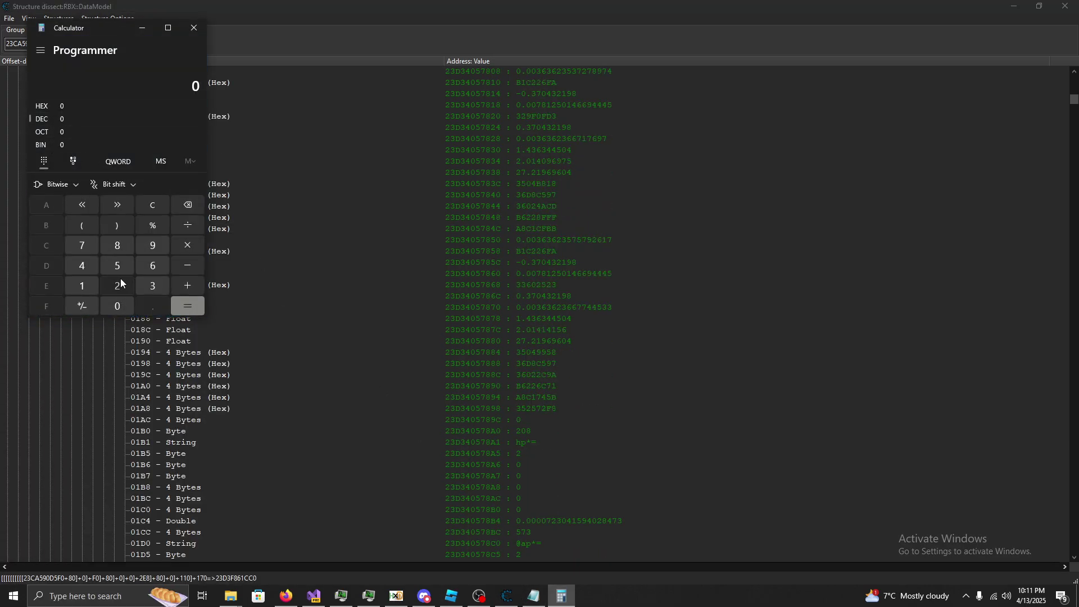
pyautogui.click(121, 283)
pyautogui.click(117, 266)
pyautogui.click(152, 265)
# Scroll the Primitive fields and select row 02F0, which holds 256.
pyautogui.click(426, 183)
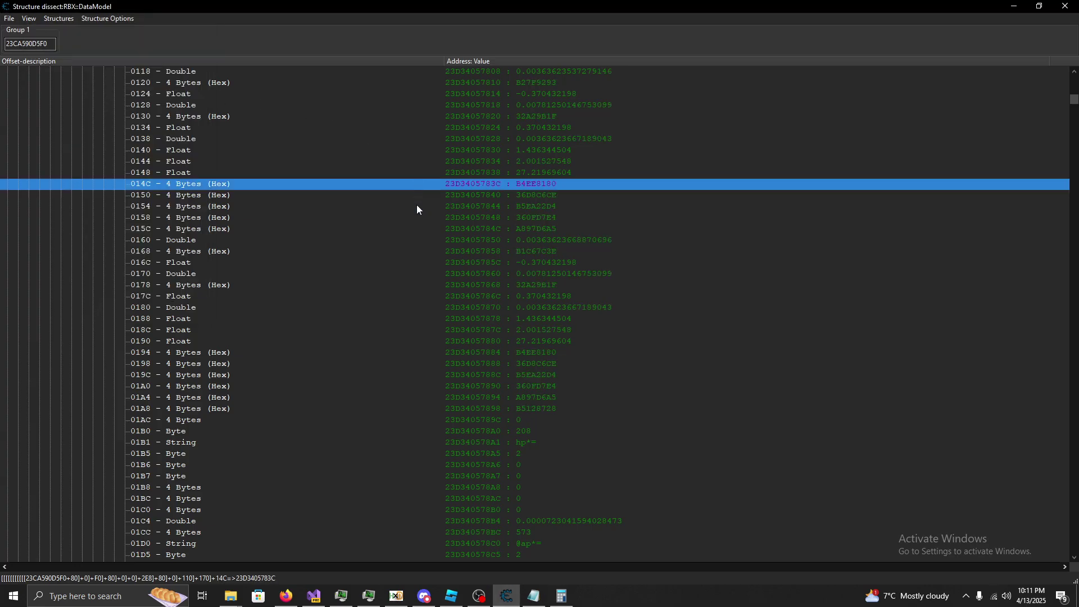
pyautogui.scroll(20, 416, 234)
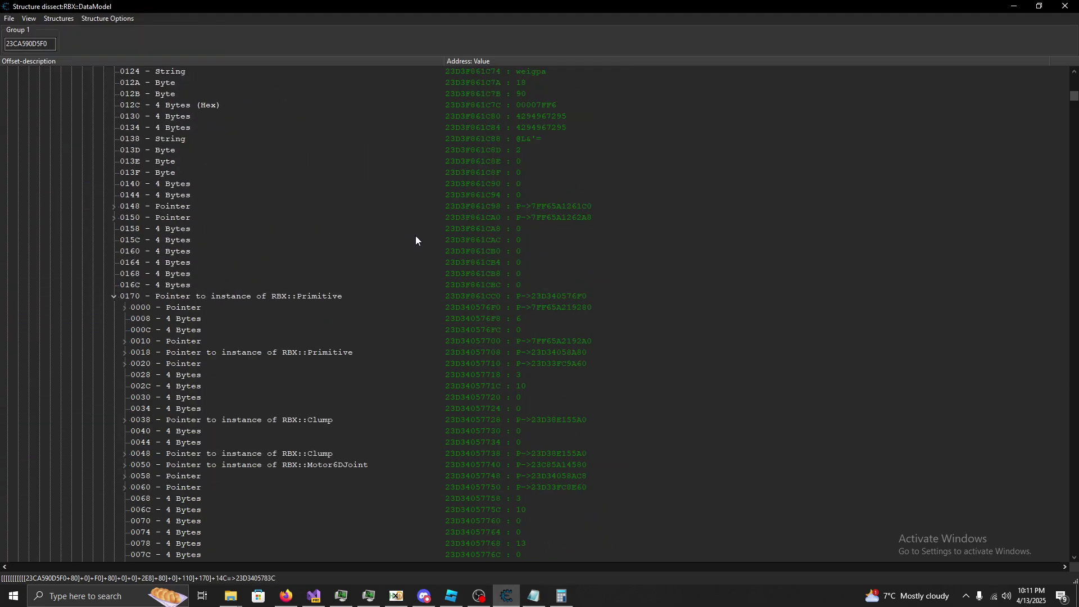
pyautogui.scroll(-20, 415, 235)
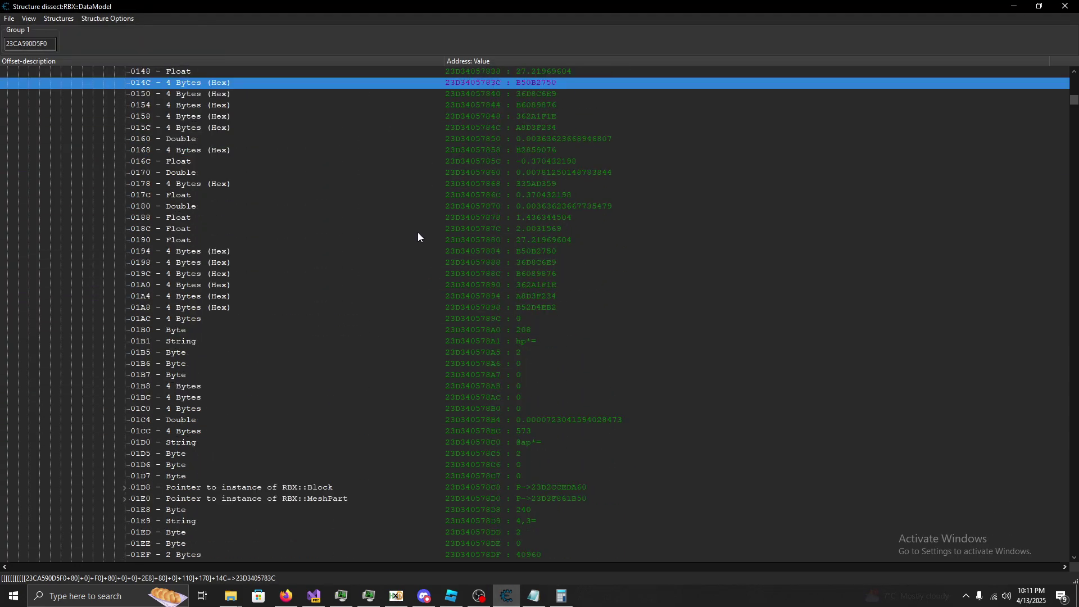
pyautogui.scroll(-8, 418, 237)
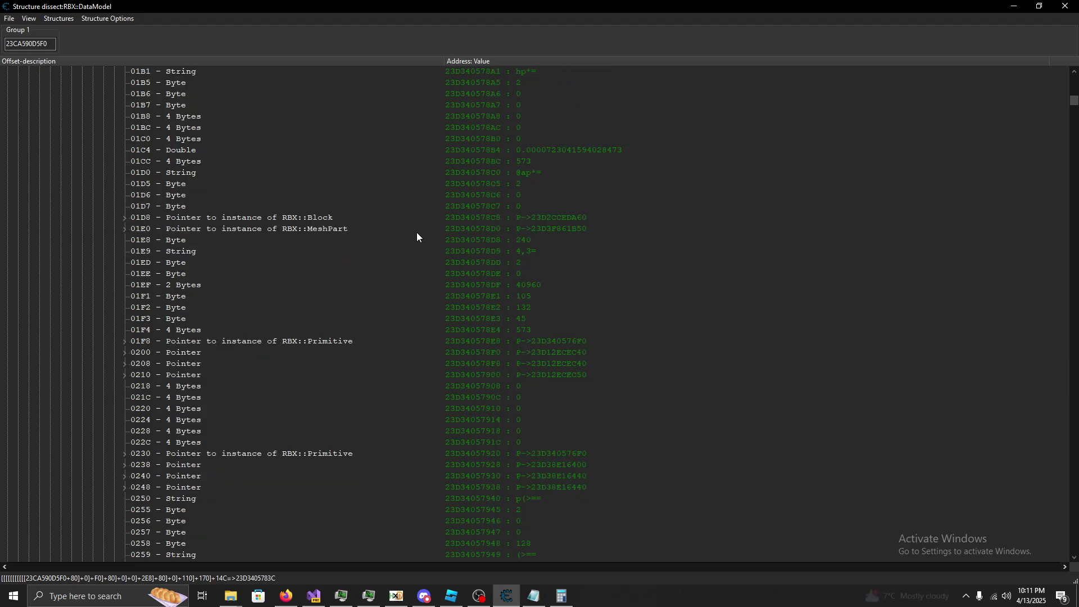
pyautogui.scroll(-12, 417, 234)
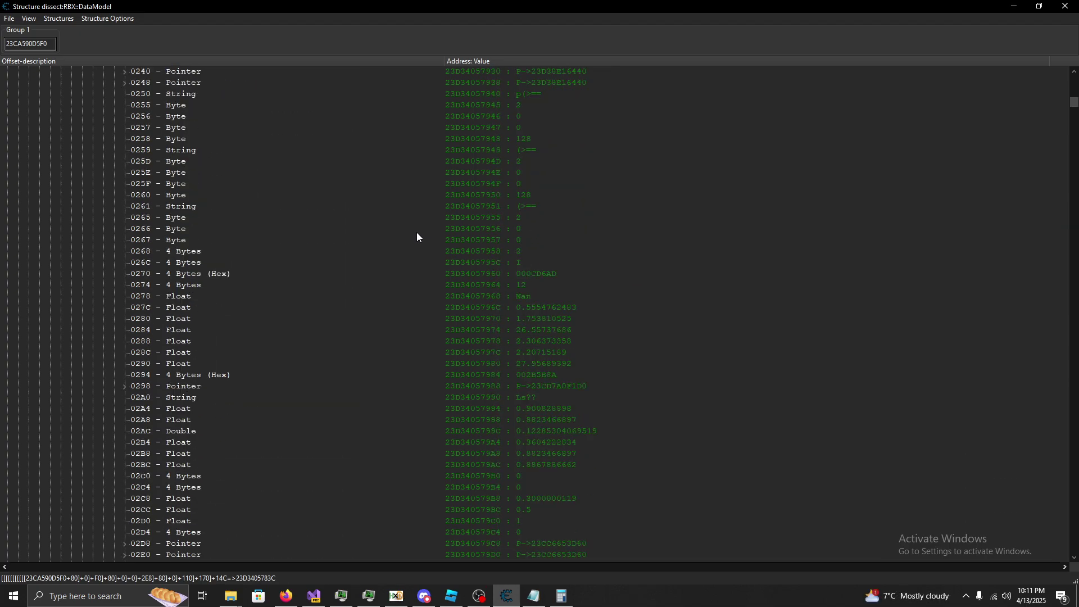
pyautogui.scroll(-4, 417, 231)
pyautogui.scroll(8, 416, 232)
pyautogui.scroll(-5, 466, 314)
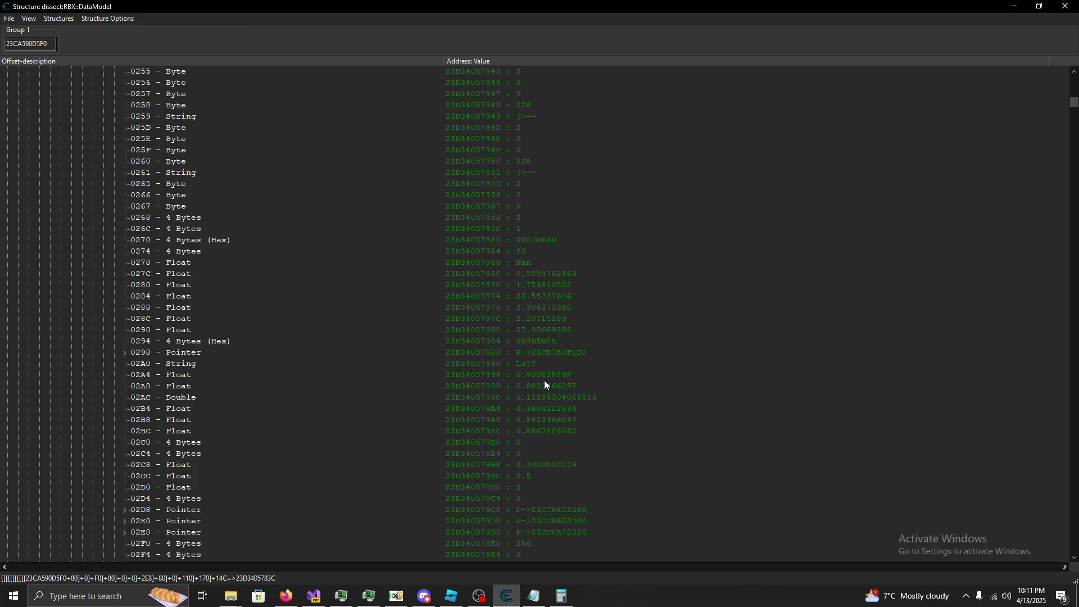
pyautogui.scroll(-1, 545, 385)
pyautogui.scroll(-2, 542, 373)
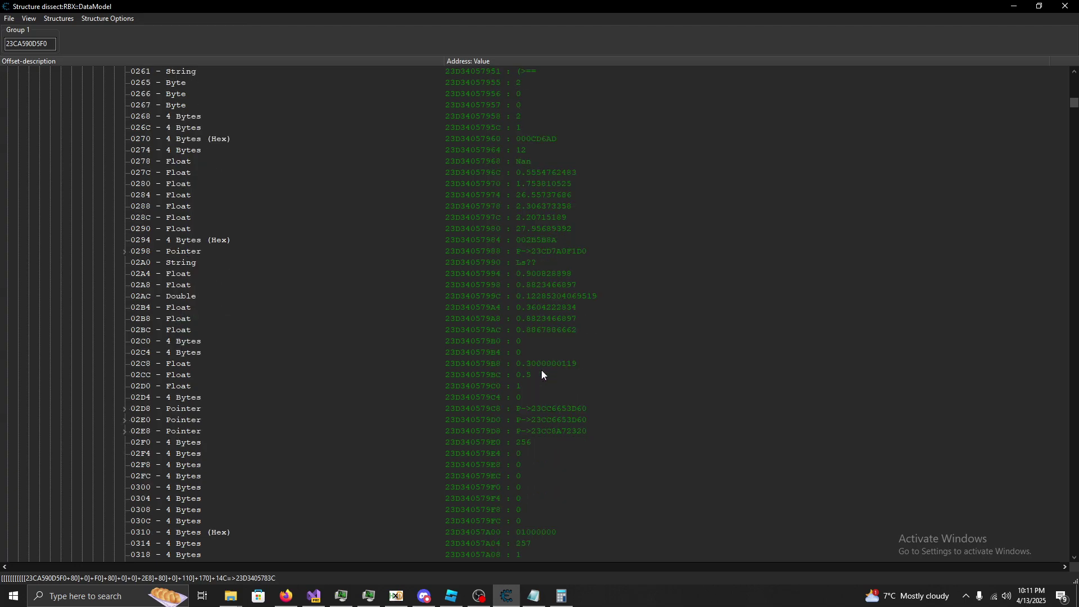
pyautogui.click(528, 441)
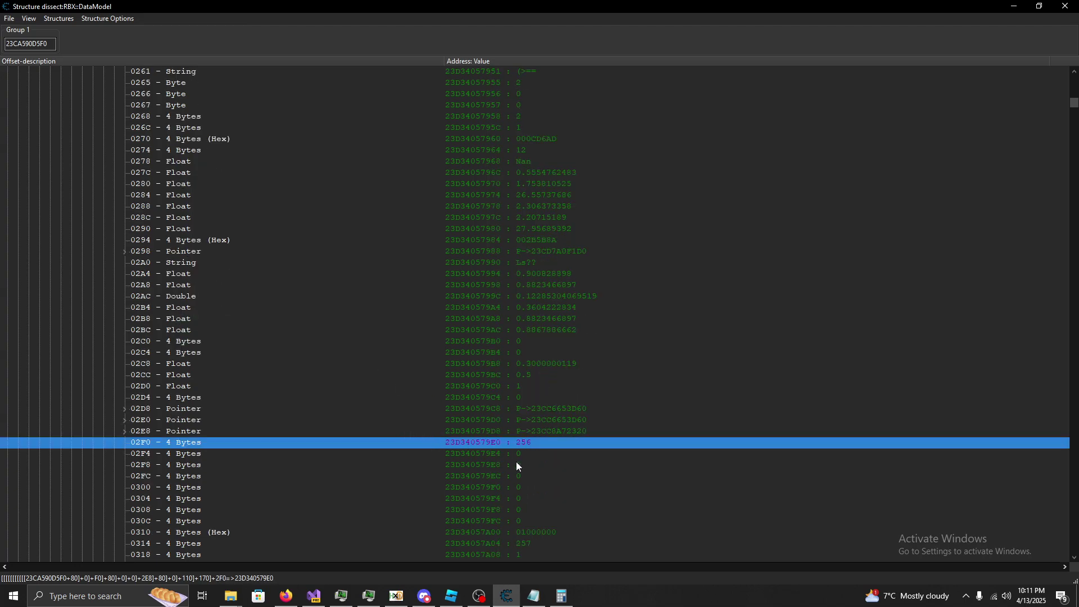
pyautogui.click(451, 596)
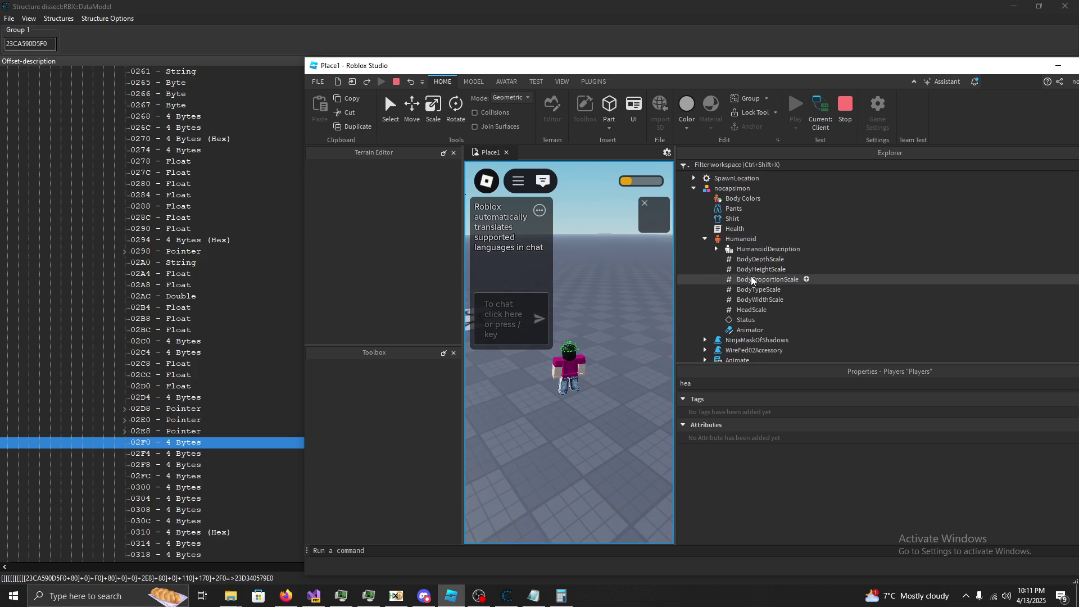
pyautogui.click(211, 453)
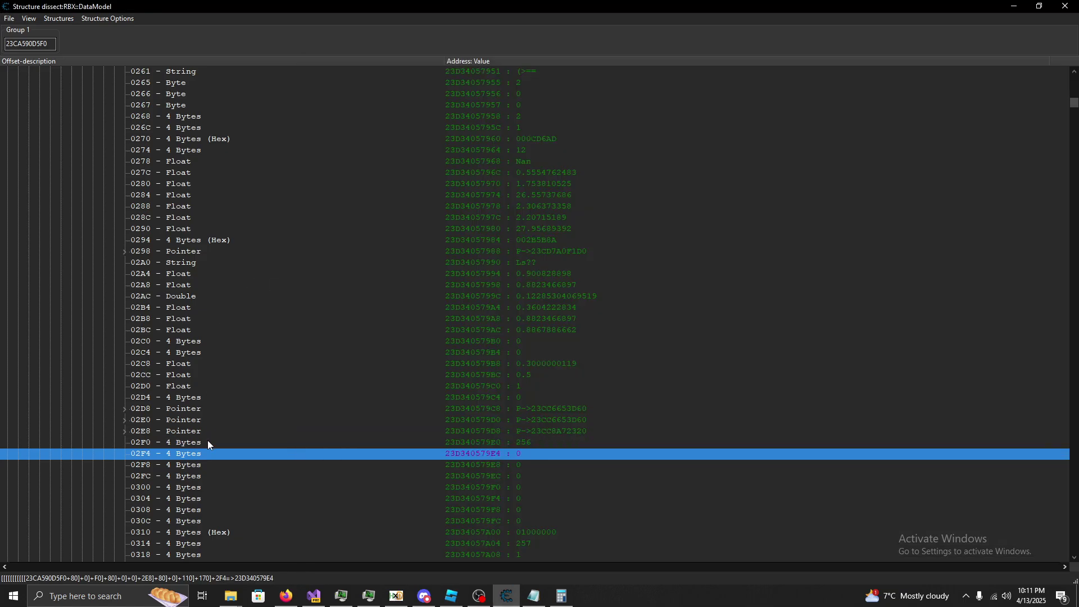
# Reselect the 02F0 field, then briefly expand and collapse the 0080 pointer.
pyautogui.click(207, 442)
pyautogui.scroll(20, 242, 342)
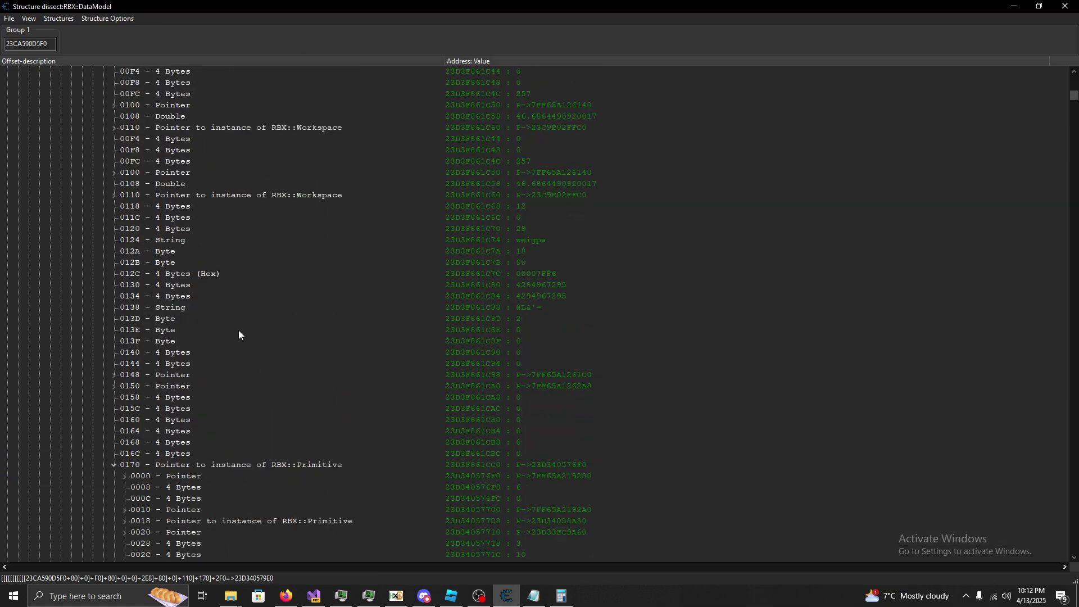
pyautogui.scroll(20, 239, 329)
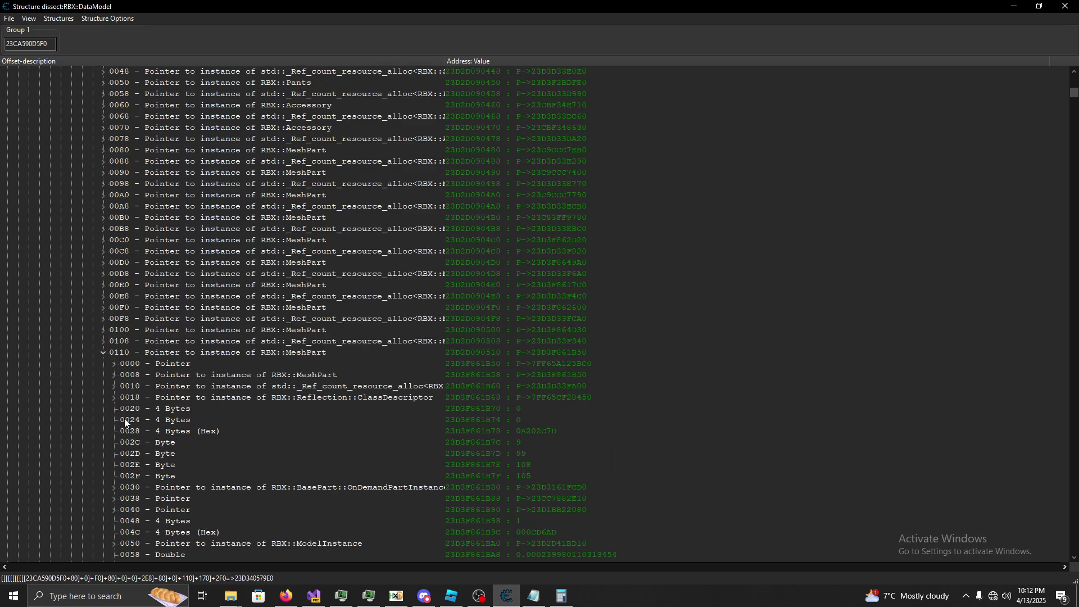
pyautogui.scroll(-4, 124, 421)
pyautogui.scroll(-1, 116, 514)
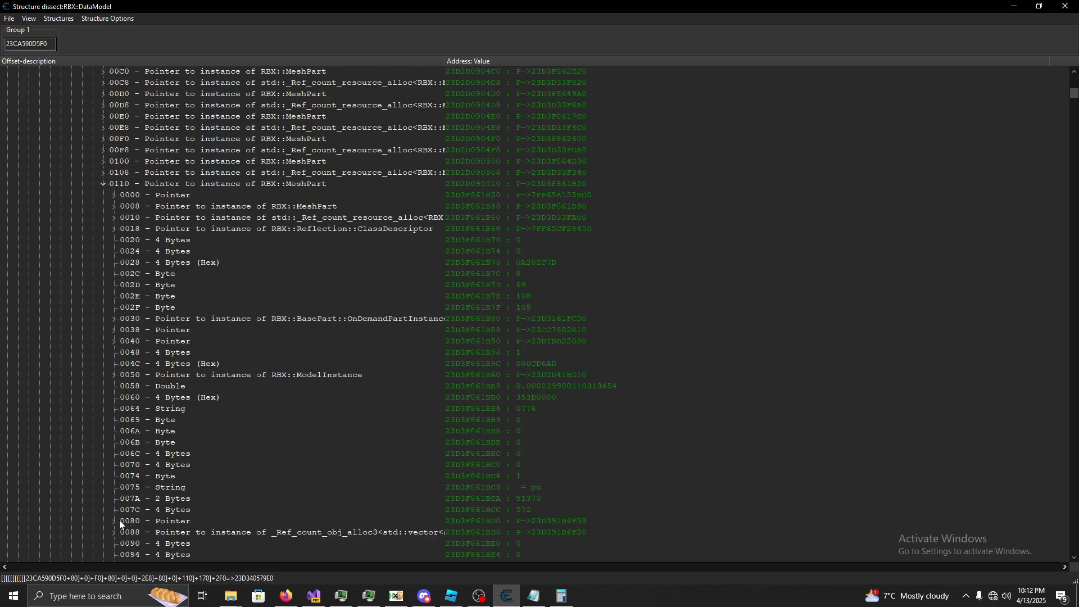
pyautogui.scroll(2, 143, 417)
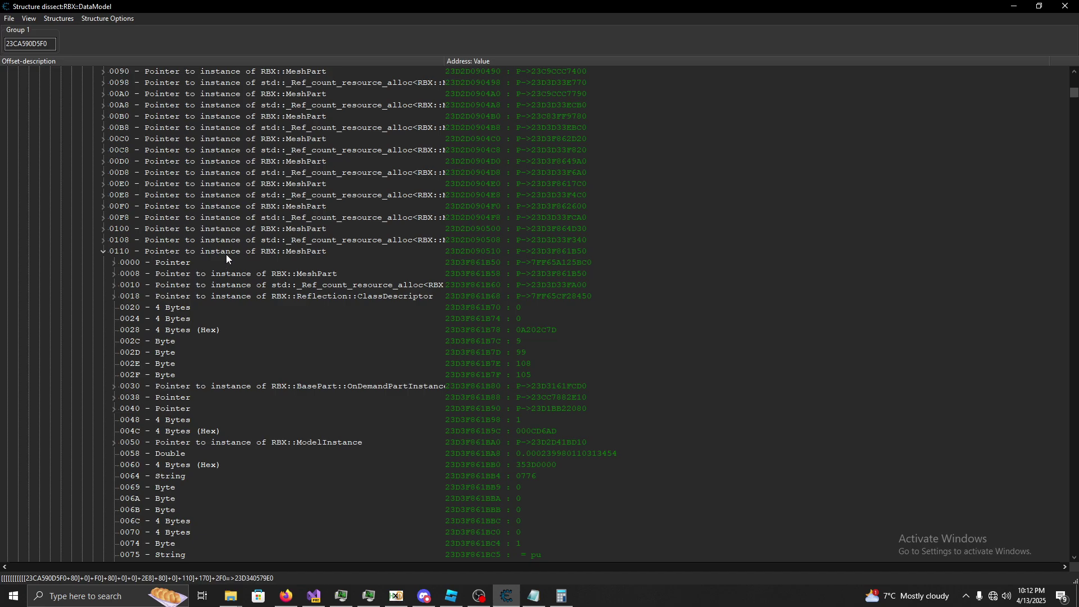
pyautogui.scroll(-6, 226, 257)
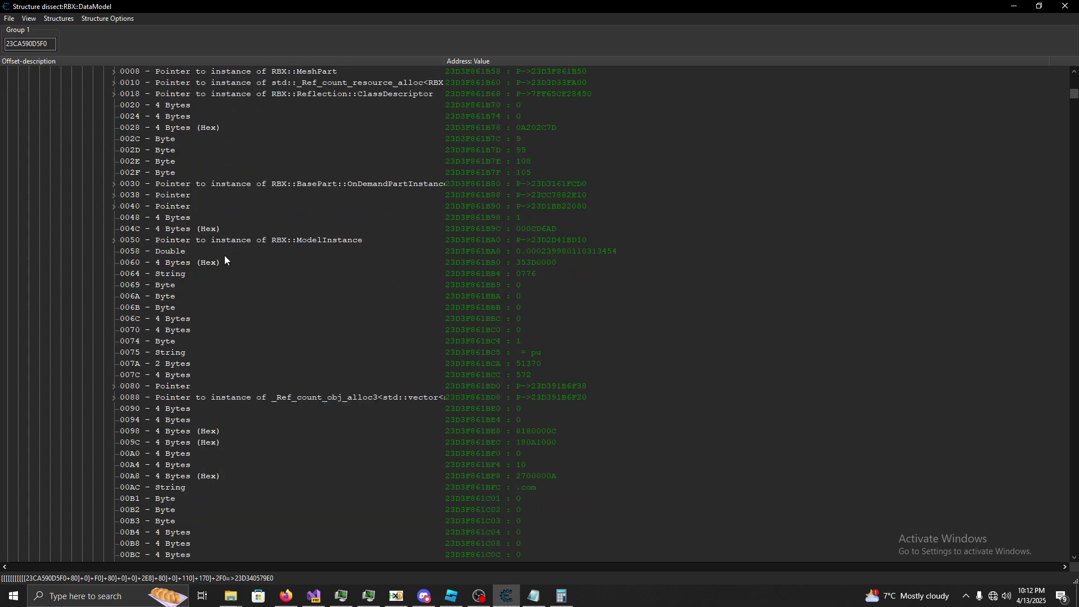
pyautogui.click(113, 387)
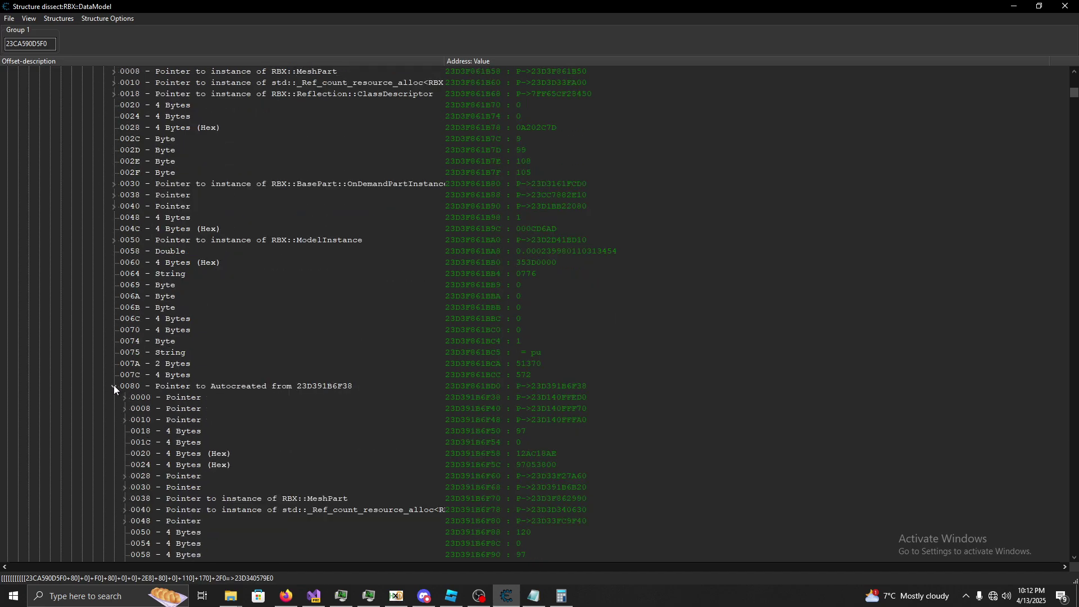
pyautogui.click(113, 385)
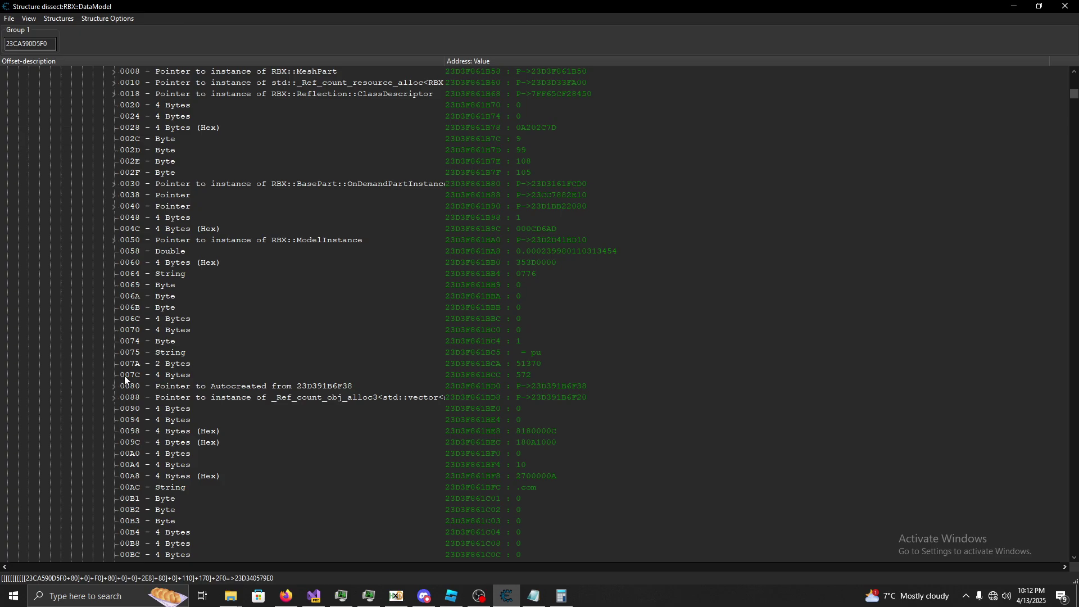
# Add a Pointer element at offset 78 and expand it to reveal the LowerTorso string.
pyautogui.rightClick(124, 375)
pyautogui.click(155, 433)
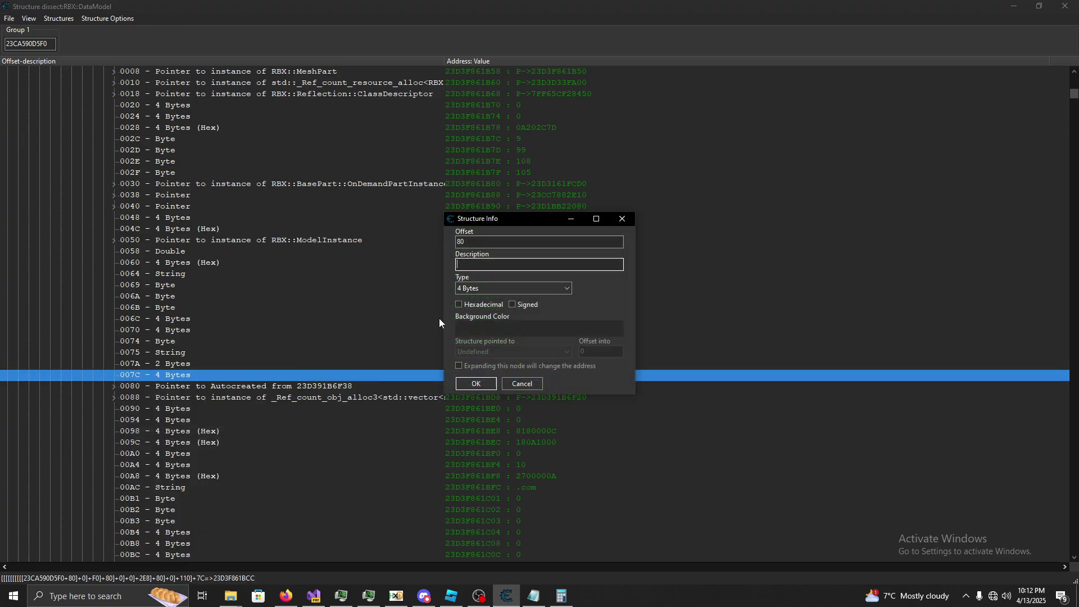
pyautogui.hotkey('shift', 'Tab')
pyautogui.write('78')
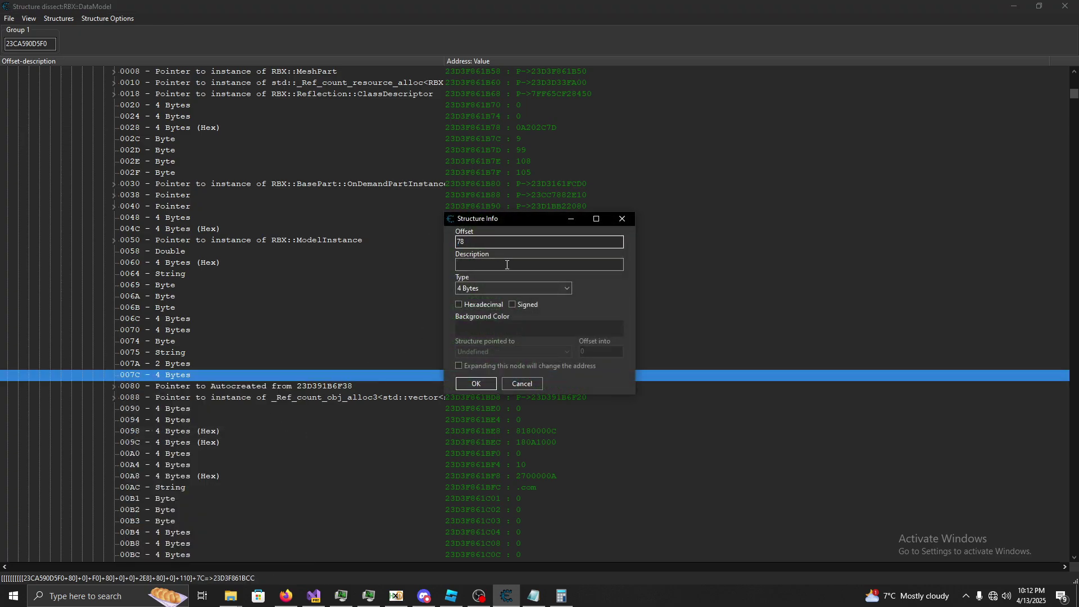
pyautogui.click(506, 288)
pyautogui.click(494, 375)
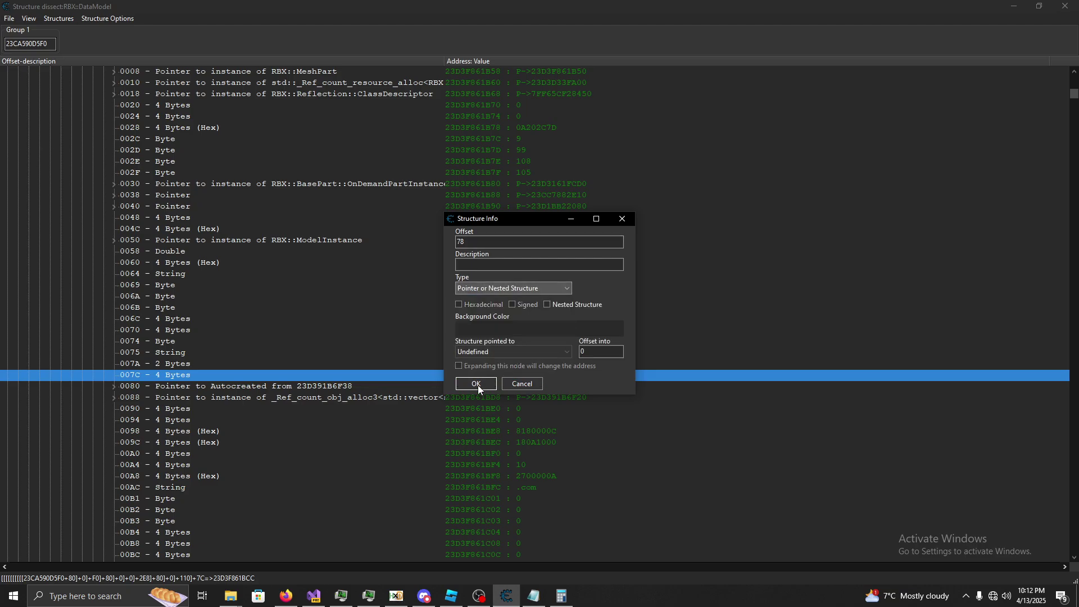
pyautogui.click(476, 384)
pyautogui.click(114, 364)
pyautogui.click(520, 376)
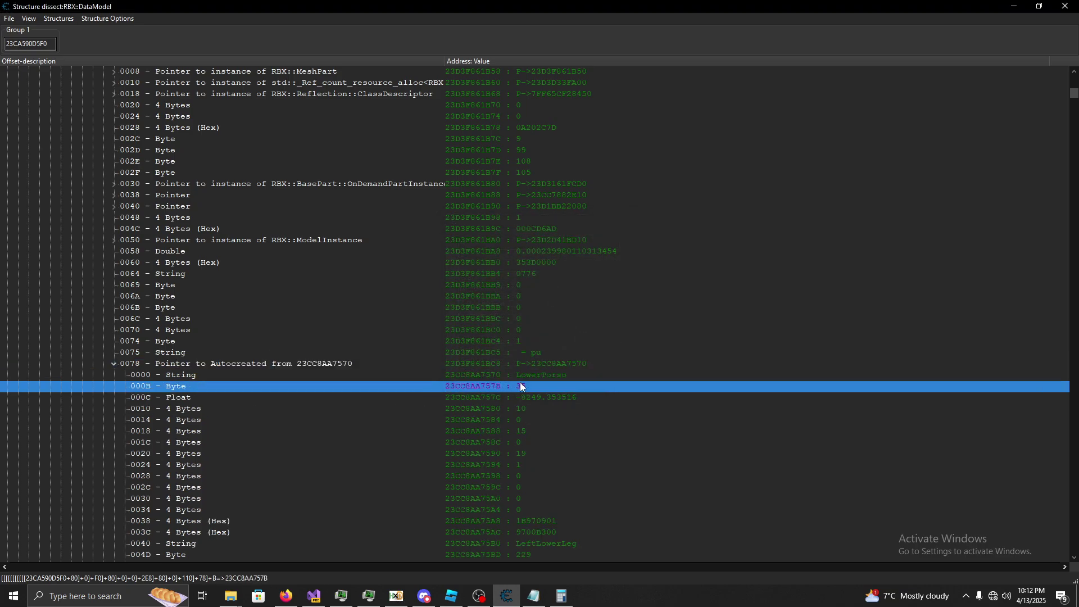
pyautogui.scroll(-20, 207, 376)
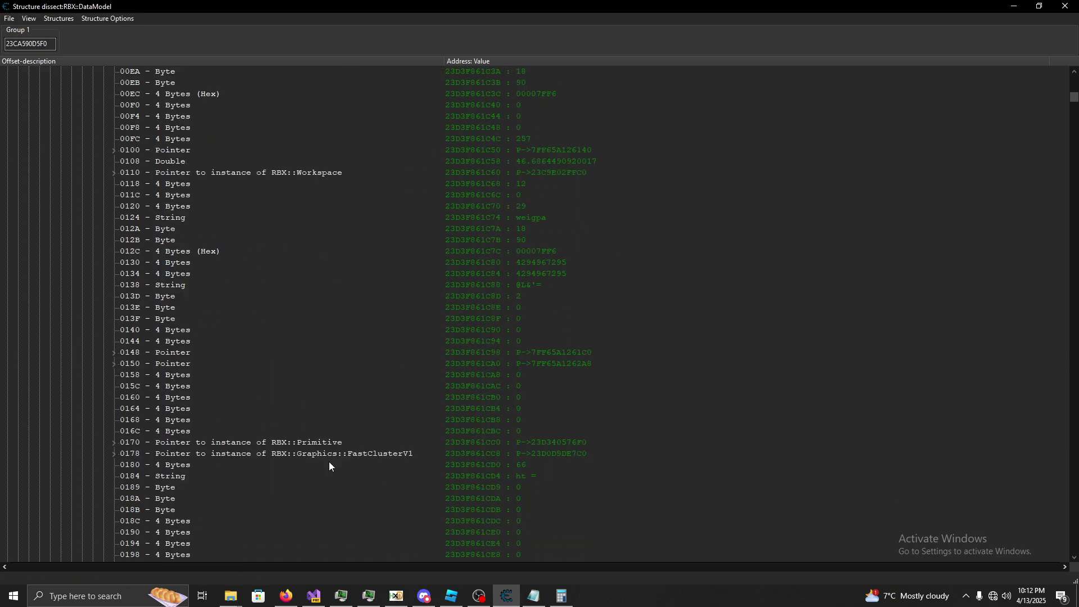
# In Roblox Studio, select the character's LowerTorso part and clear the 'hea' property filter.
pyautogui.click(452, 596)
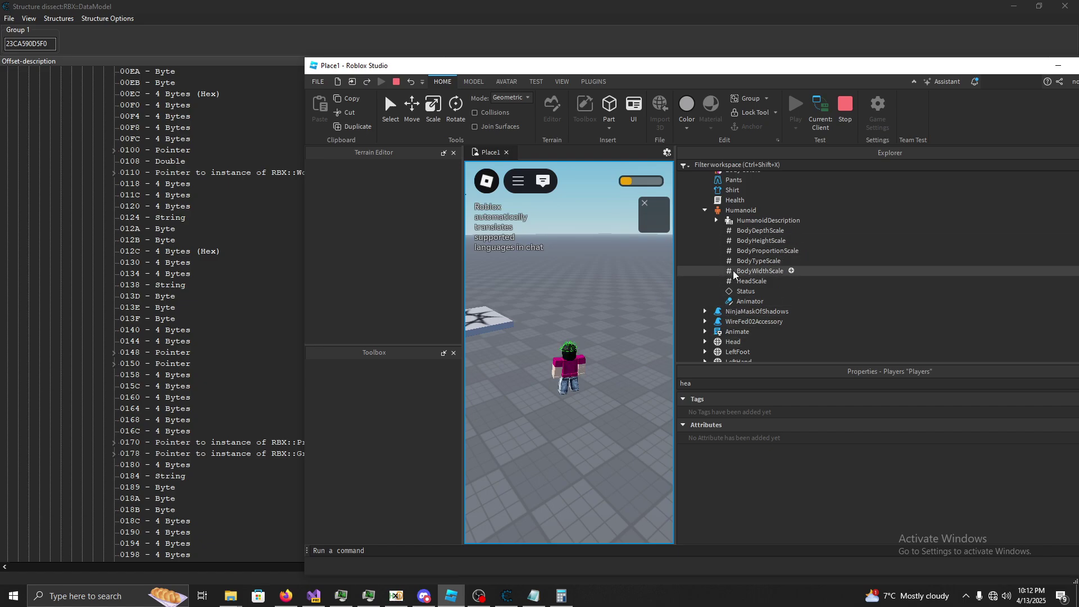
pyautogui.scroll(2, 736, 270)
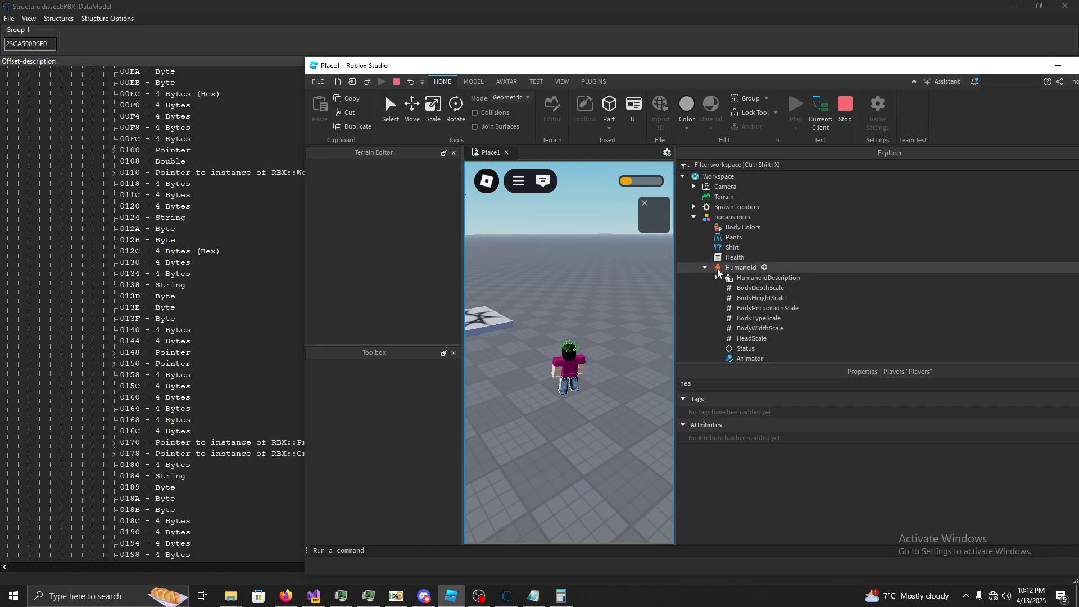
pyautogui.click(705, 267)
pyautogui.scroll(-3, 728, 267)
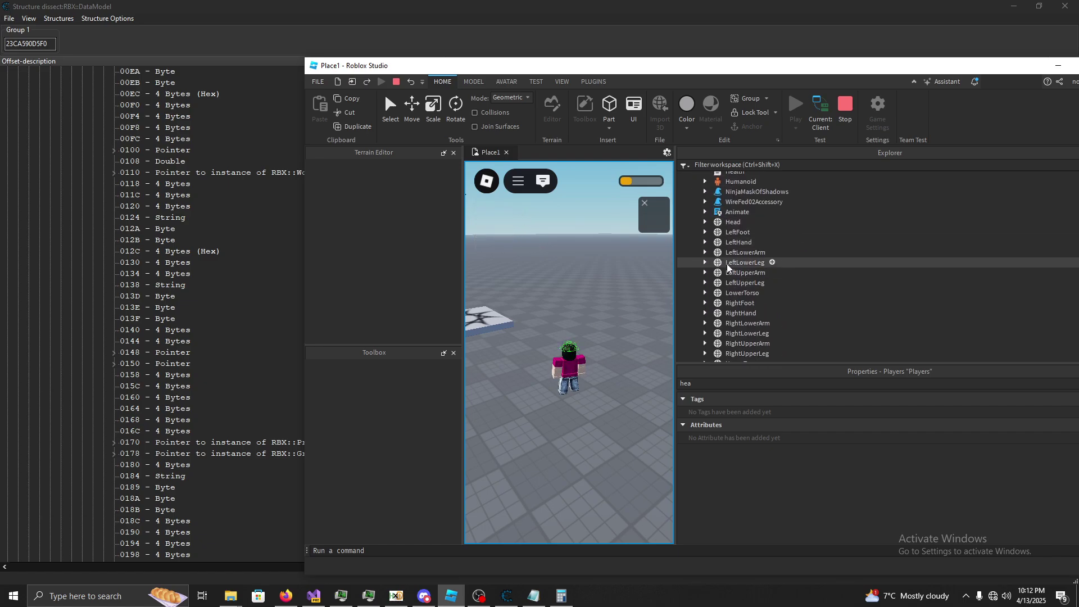
pyautogui.click(736, 293)
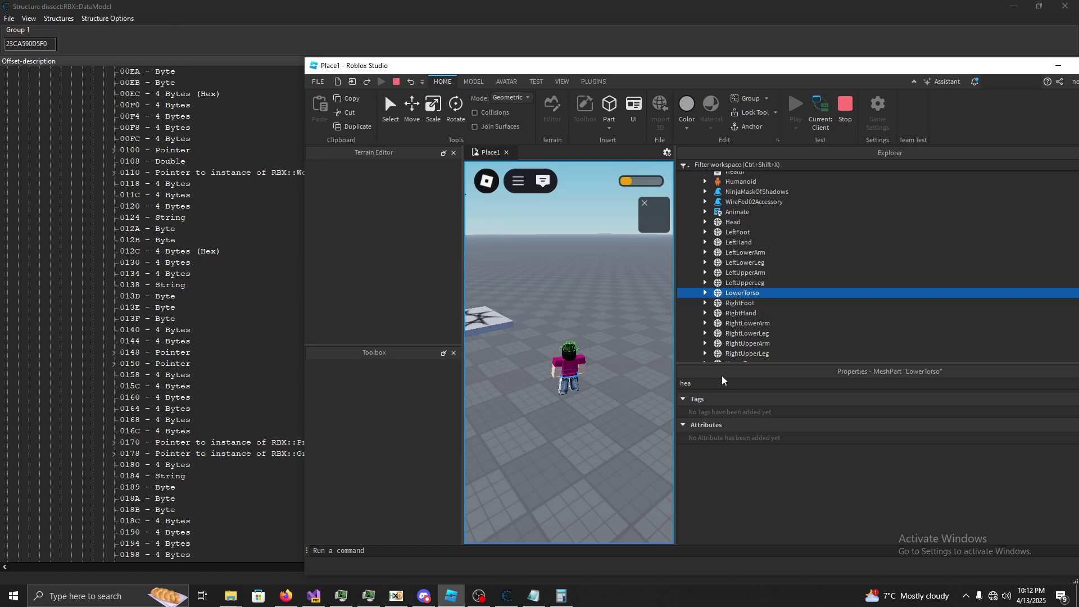
pyautogui.scroll(5, 599, 366)
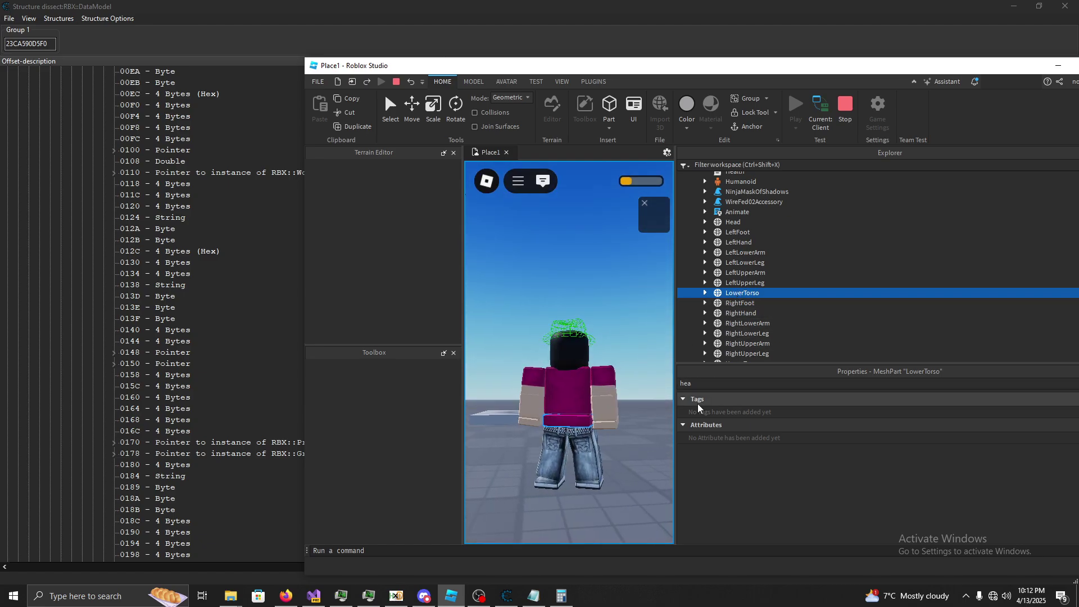
pyautogui.press('BackSpace')
pyautogui.press('BackSpace')
pyautogui.press('BackSpace')
pyautogui.scroll(-2, 784, 459)
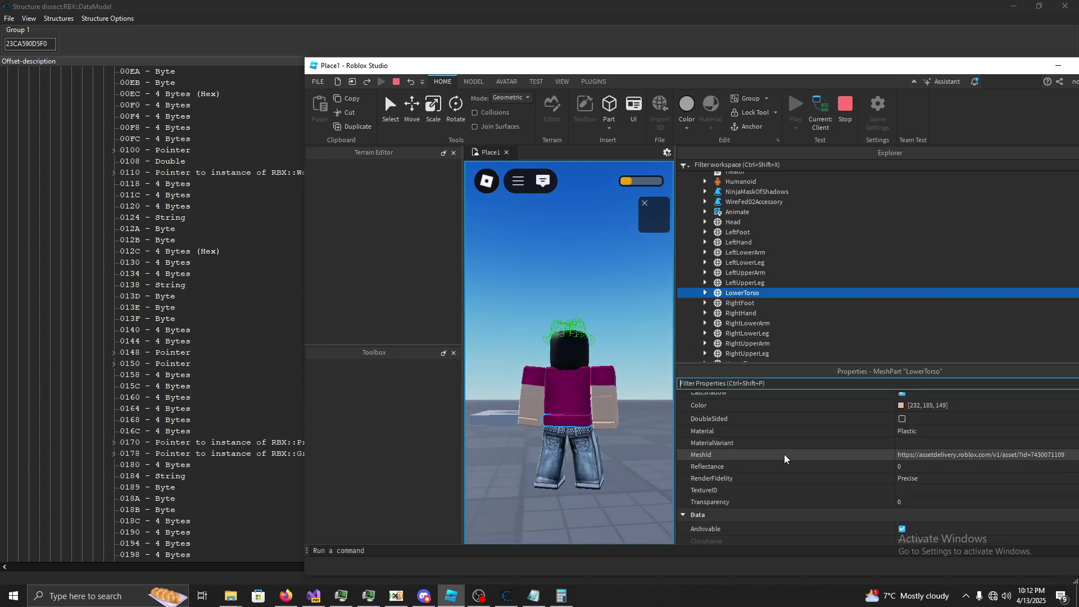
# Set LowerTorso's Material property to ForceField.
pyautogui.click(921, 431)
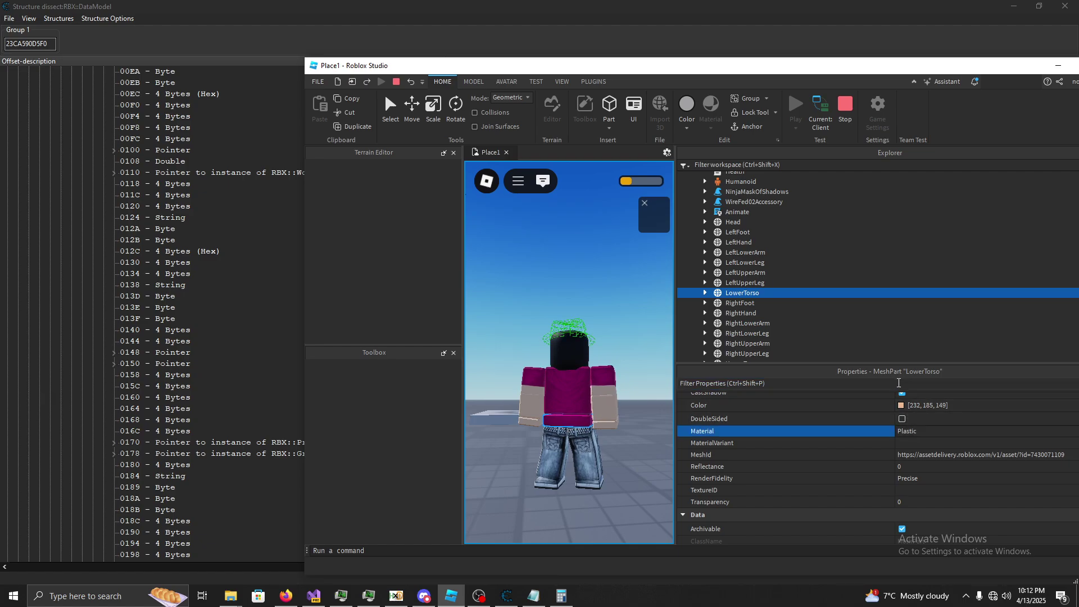
pyautogui.click(911, 430)
pyautogui.scroll(5, 888, 490)
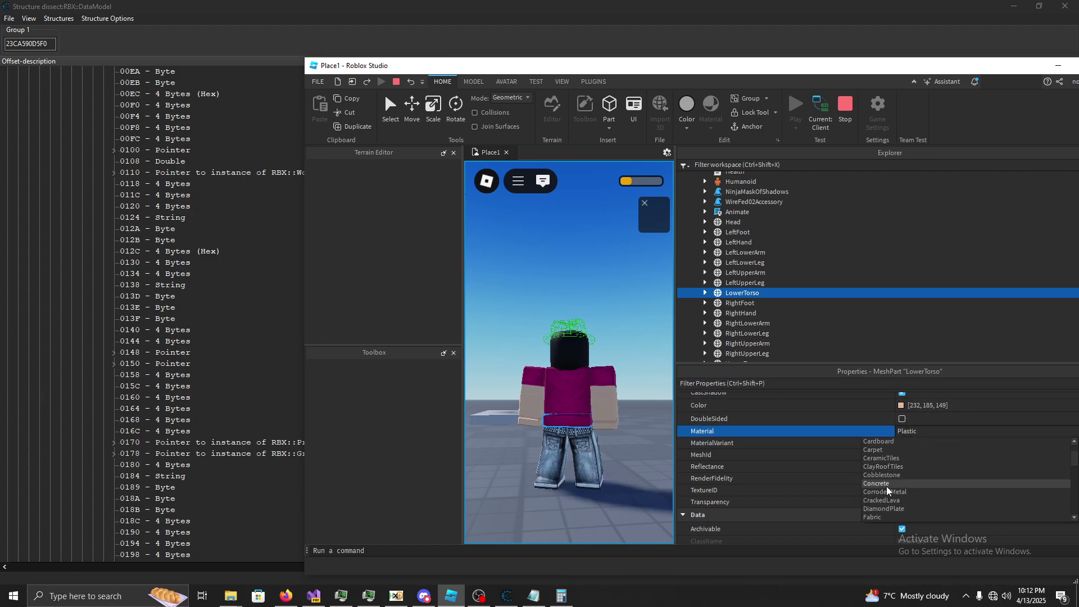
pyautogui.scroll(-2, 877, 506)
pyautogui.click(880, 509)
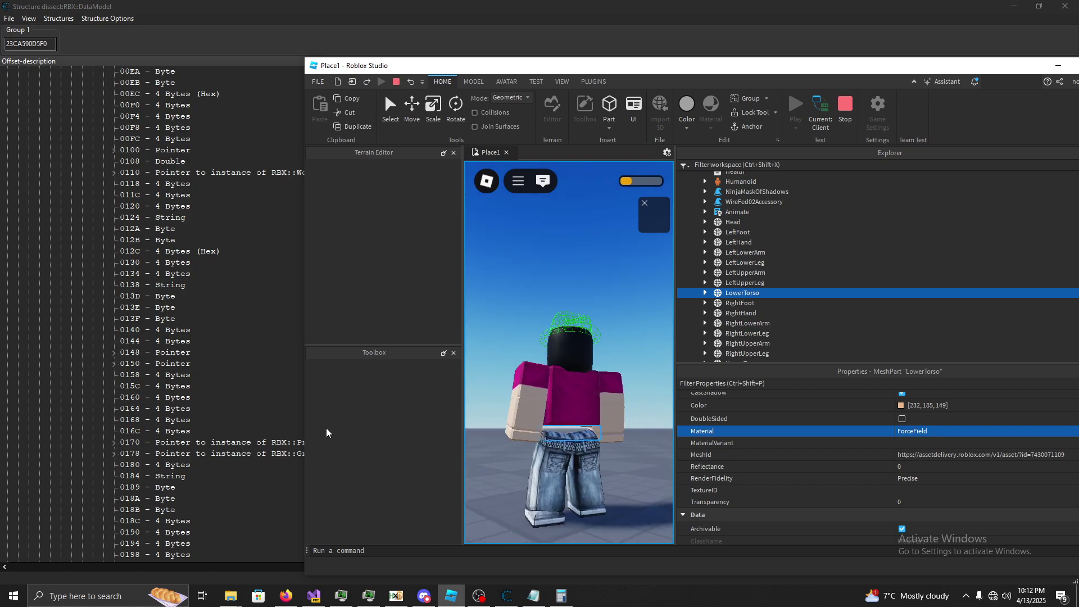
pyautogui.click(198, 419)
# Expand the RBX::Primitive pointer at 0170 and browse its fields down to the 0278–0290 Floats.
pyautogui.scroll(-20, 202, 427)
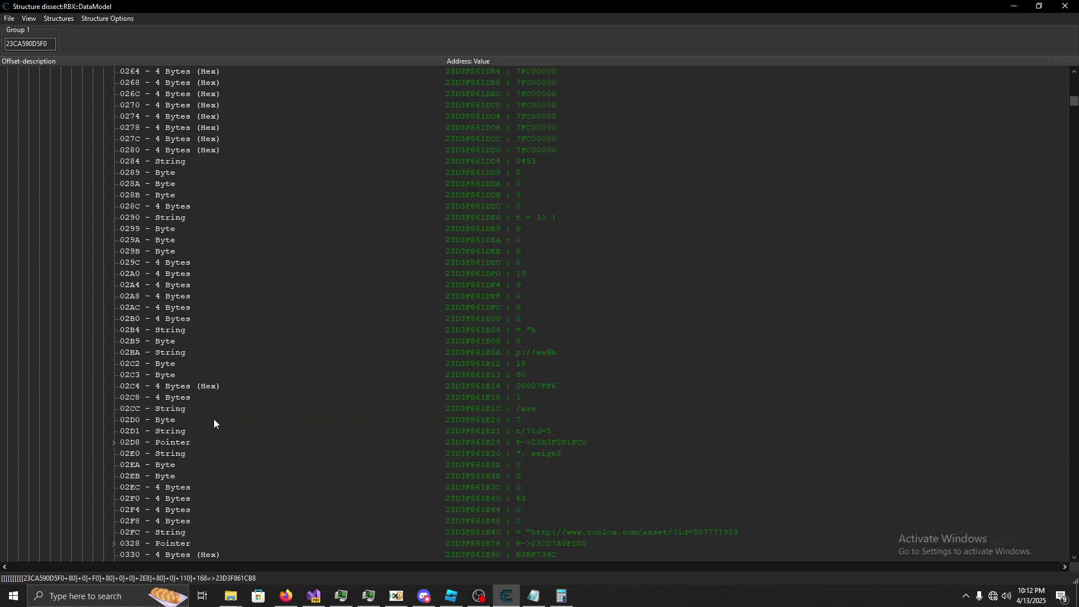
pyautogui.scroll(-20, 213, 419)
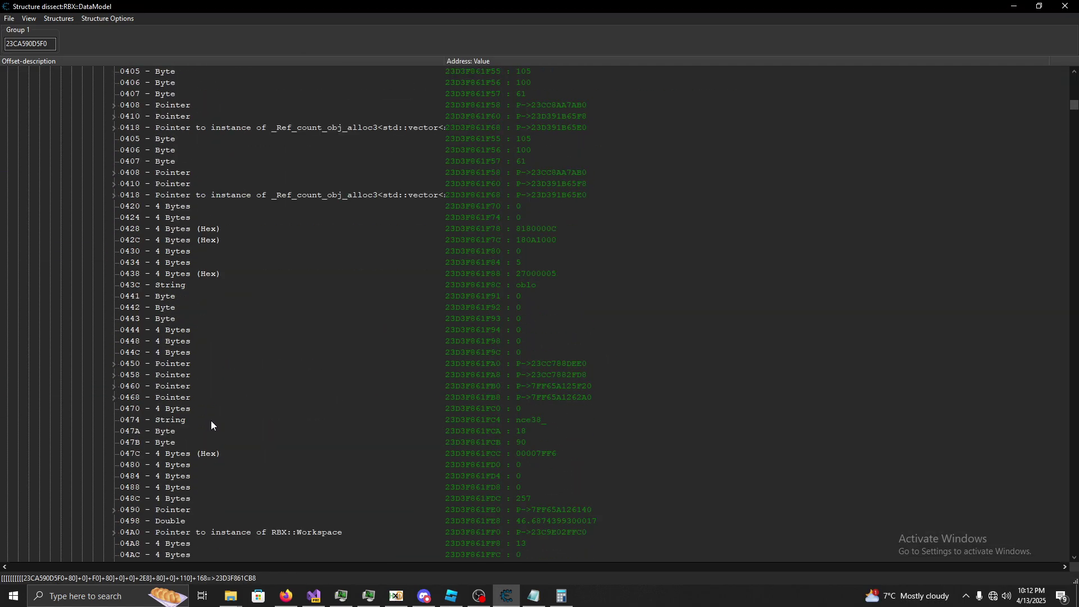
pyautogui.scroll(20, 208, 414)
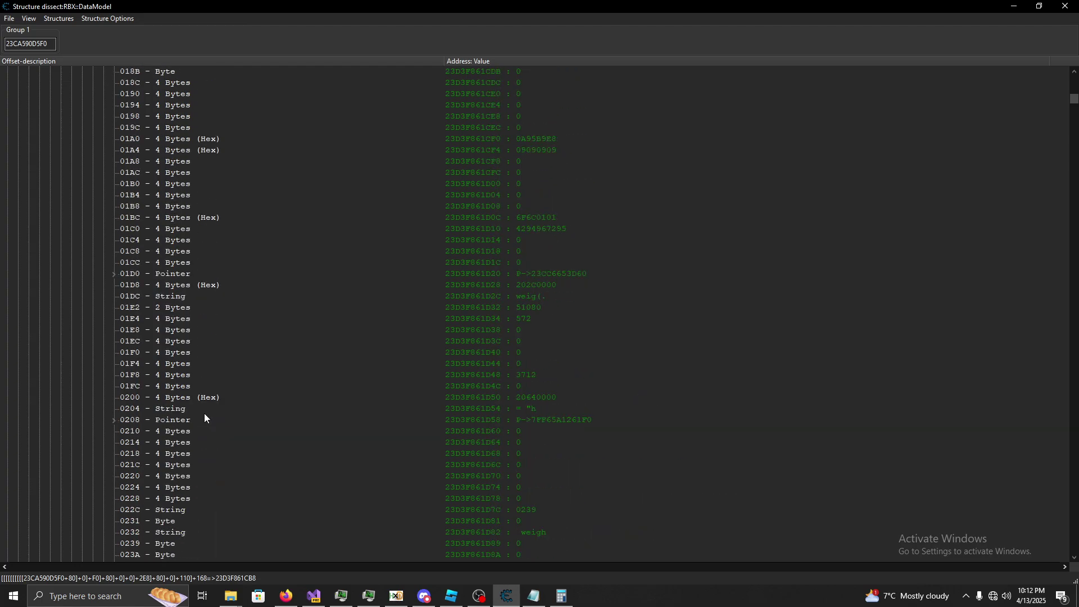
pyautogui.scroll(5, 204, 416)
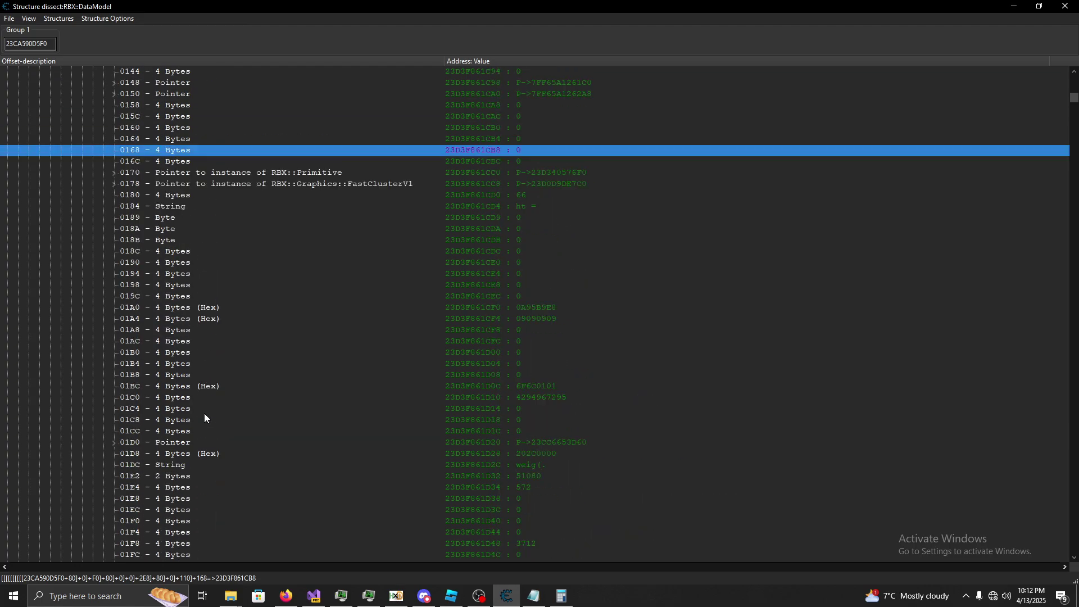
pyautogui.click(114, 173)
pyautogui.click(251, 334)
pyautogui.scroll(-9, 248, 358)
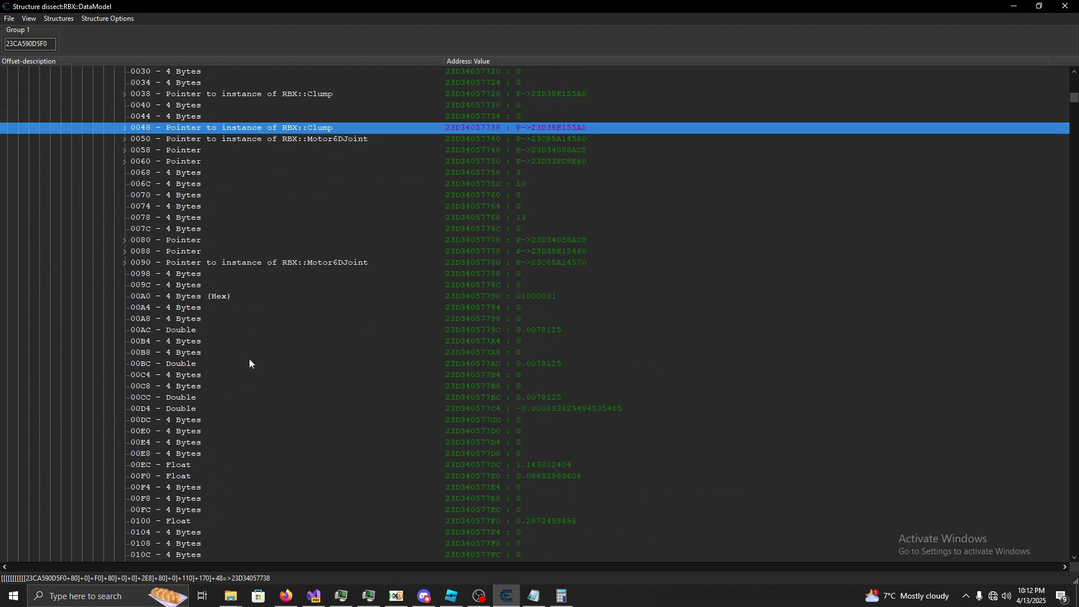
pyautogui.click(354, 162)
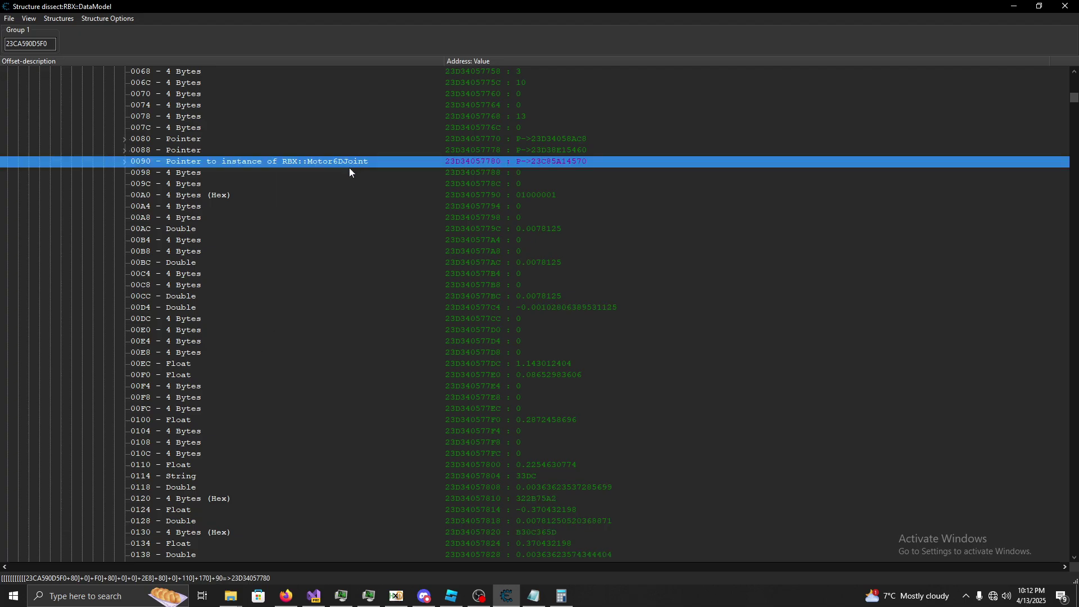
pyautogui.scroll(-13, 316, 337)
pyautogui.scroll(-11, 323, 326)
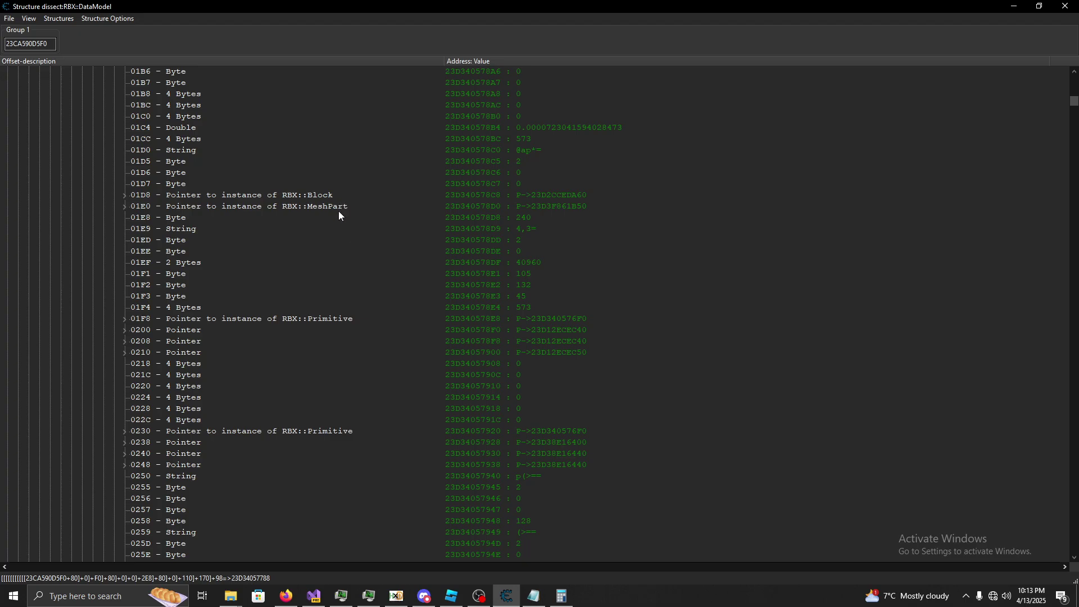
pyautogui.scroll(-7, 342, 303)
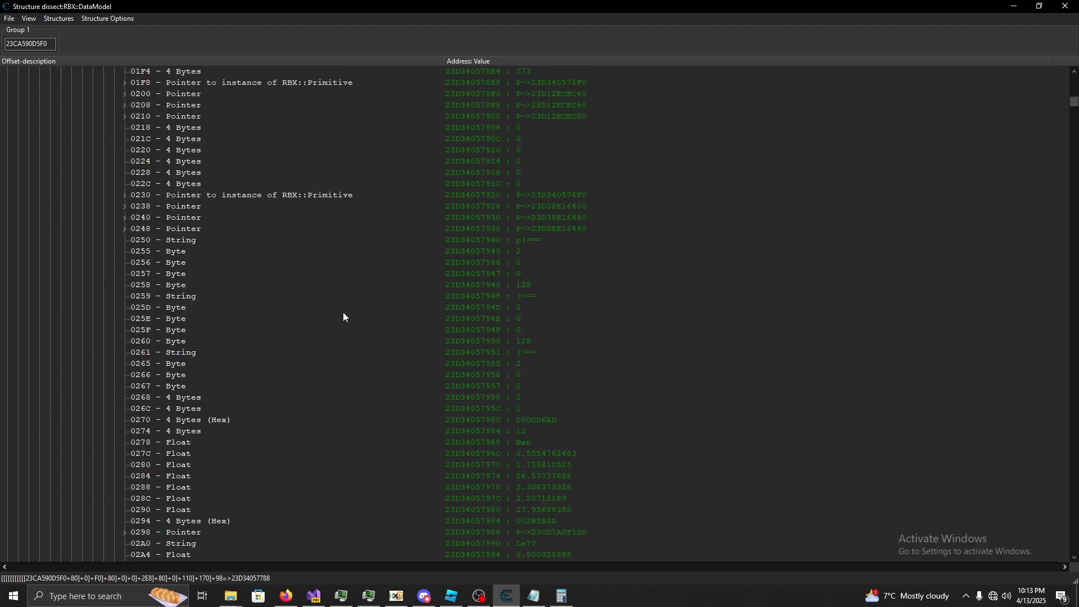
pyautogui.click(286, 596)
pyautogui.scroll(-10, 342, 422)
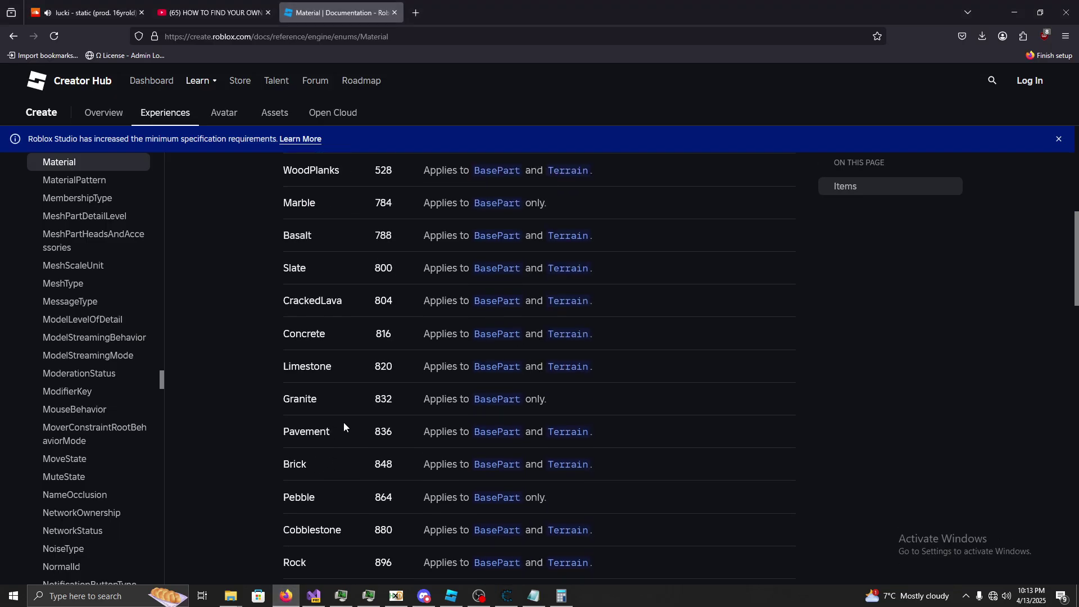
pyautogui.scroll(2, 343, 413)
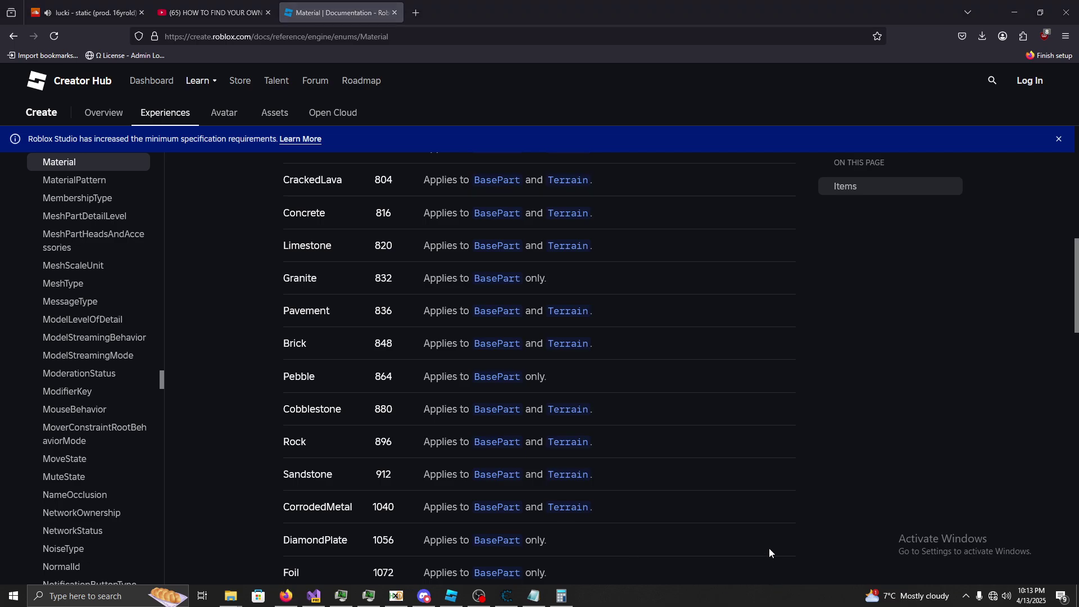
pyautogui.click(874, 440)
pyautogui.hotkey('ctrl', 'f')
pyautogui.write('force')
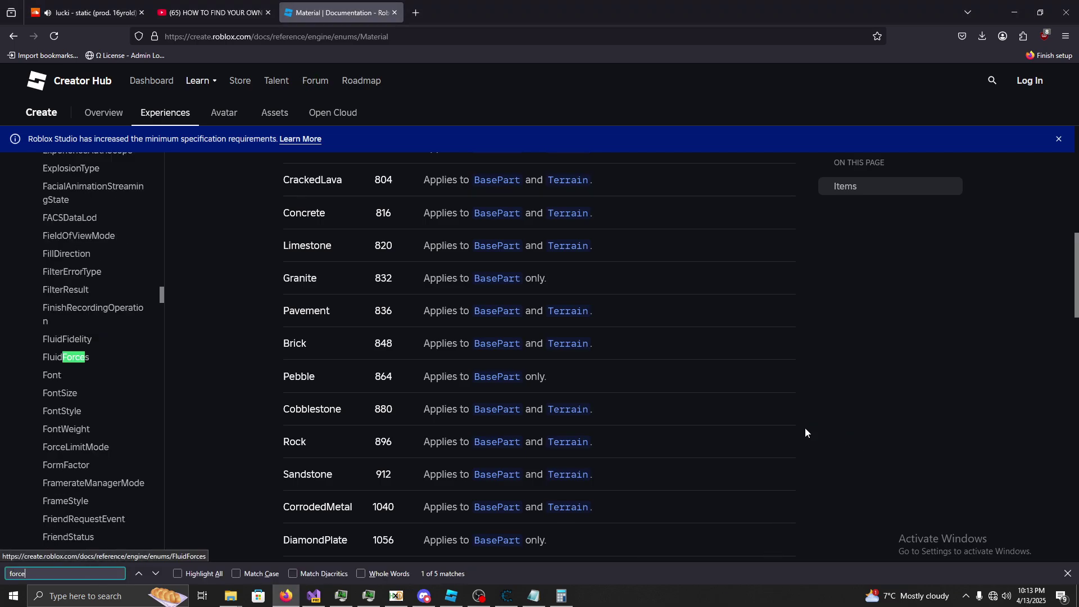
pyautogui.press('Return')
pyautogui.press('Escape')
pyautogui.hotkey('alt', 'Tab')
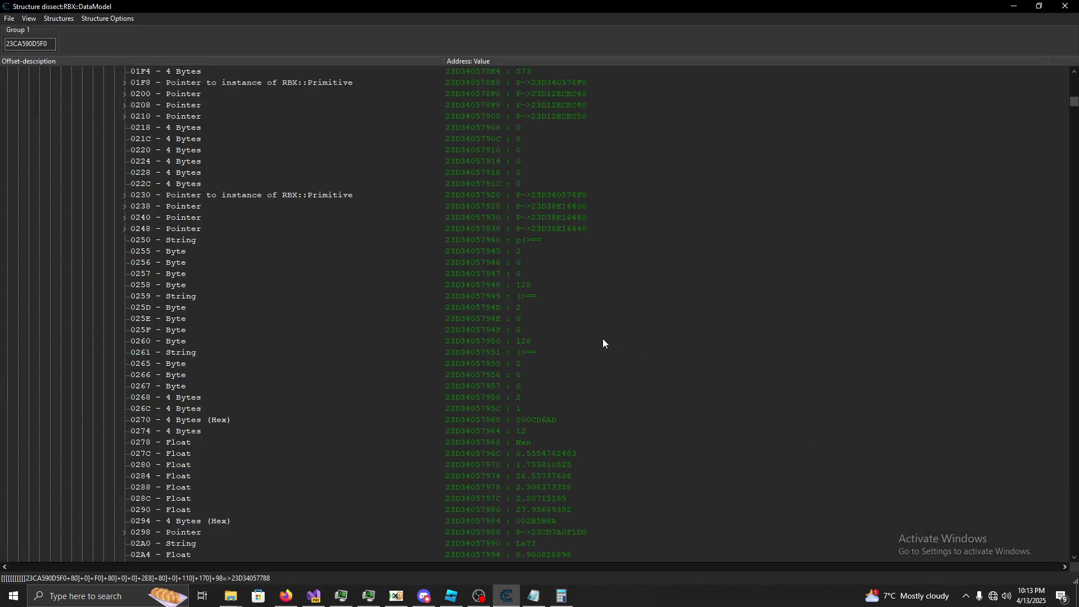
# Select offset 02F0, now holding 1584, and compare it with the Notepad offset notes.
pyautogui.scroll(-9, 602, 339)
pyautogui.click(527, 421)
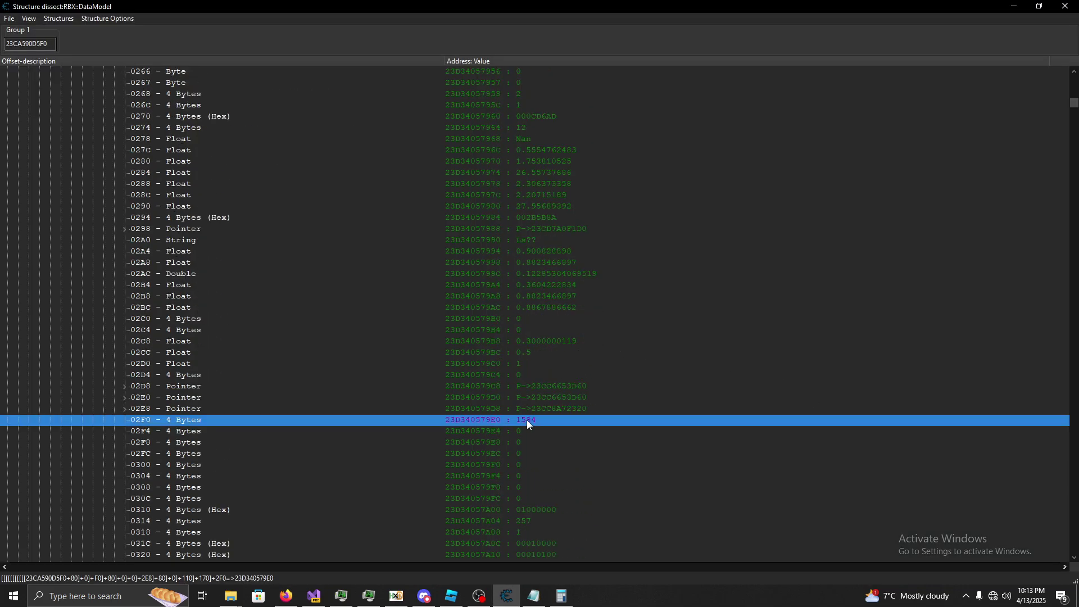
pyautogui.hotkey('alt', 'Tab')
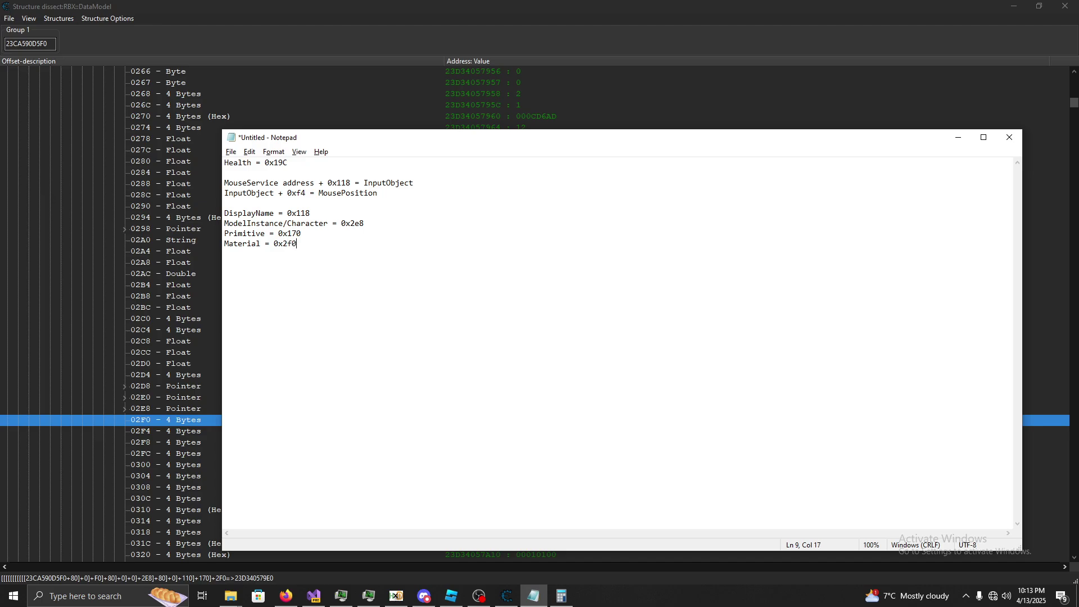
pyautogui.hotkey('alt', 'Tab')
pyautogui.scroll(-4, 427, 341)
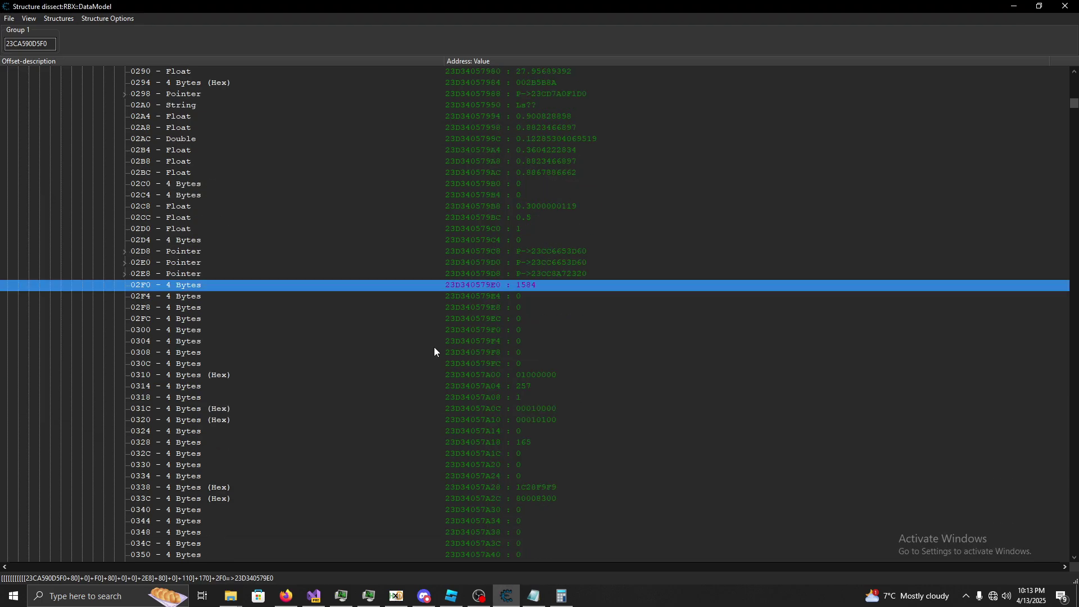
# Briefly expand and collapse the 02D8 and 02E0 pointers to peek at their fields.
pyautogui.scroll(-5, 434, 346)
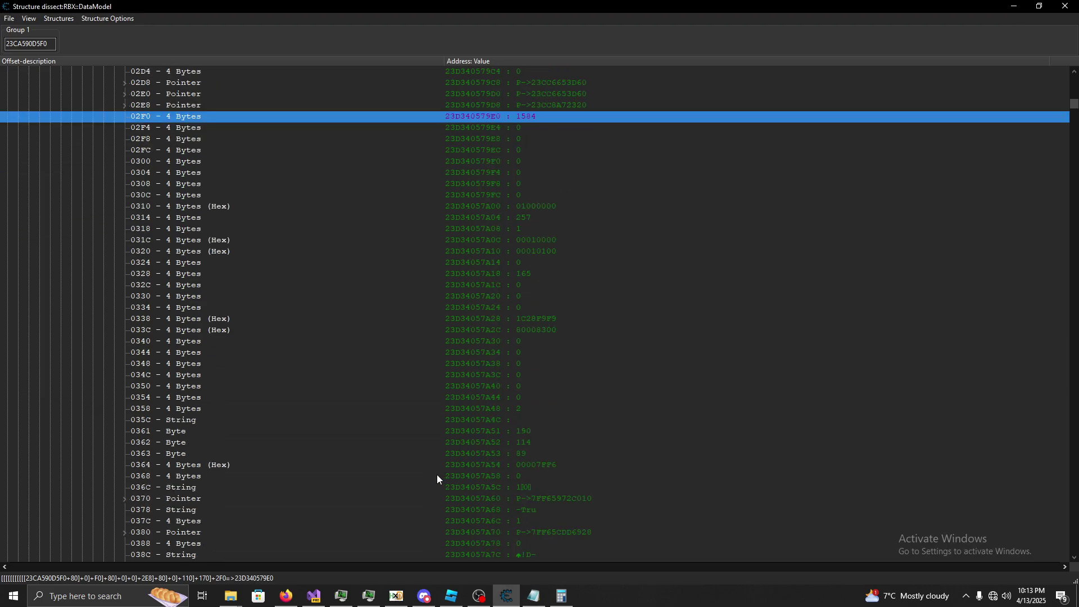
pyautogui.scroll(-4, 378, 506)
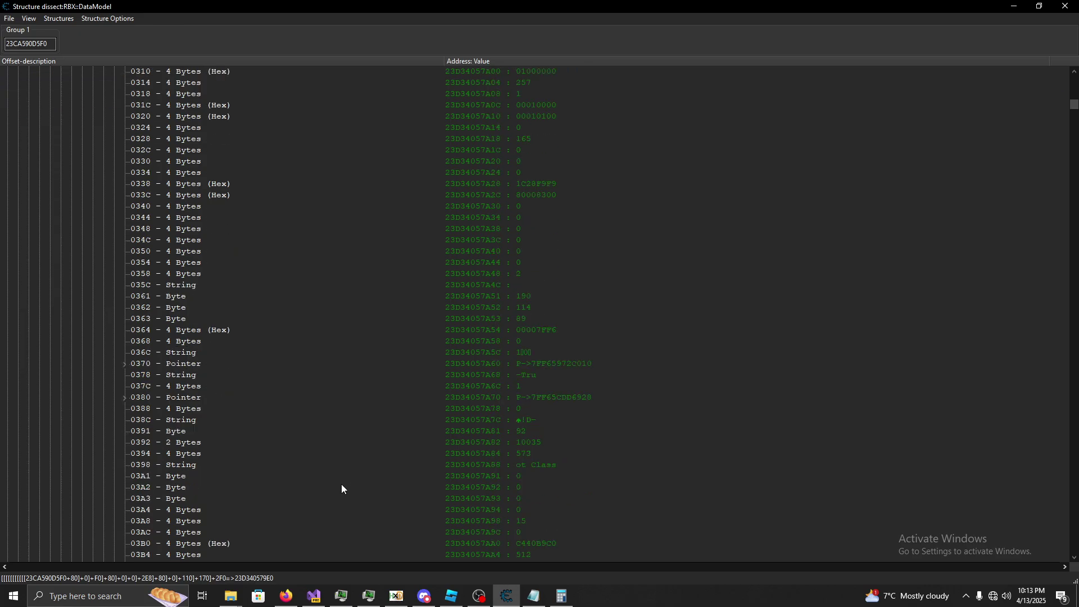
pyautogui.scroll(20, 341, 484)
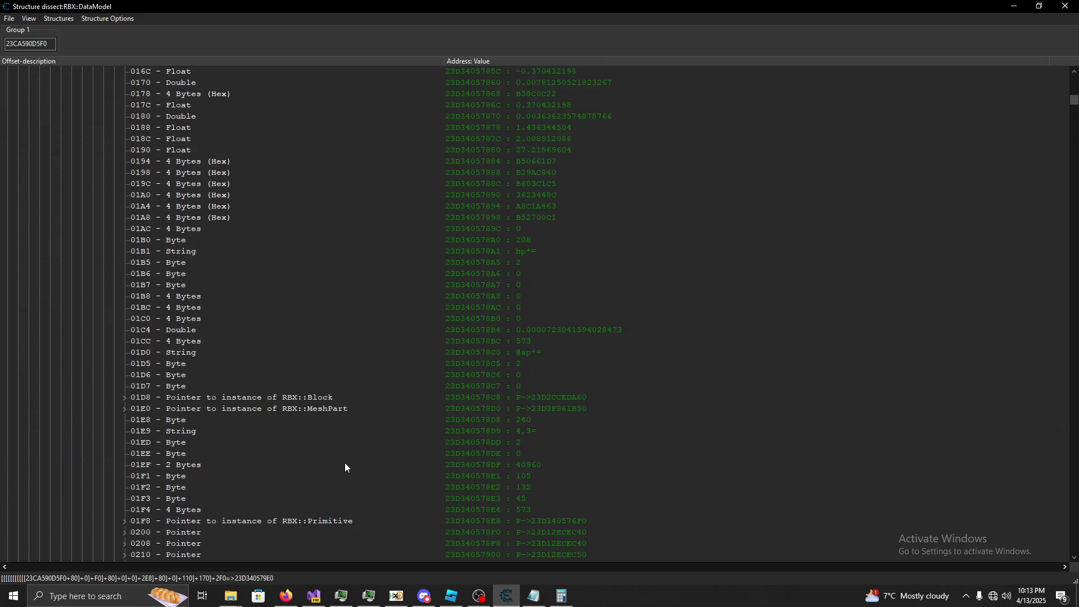
pyautogui.scroll(-14, 344, 465)
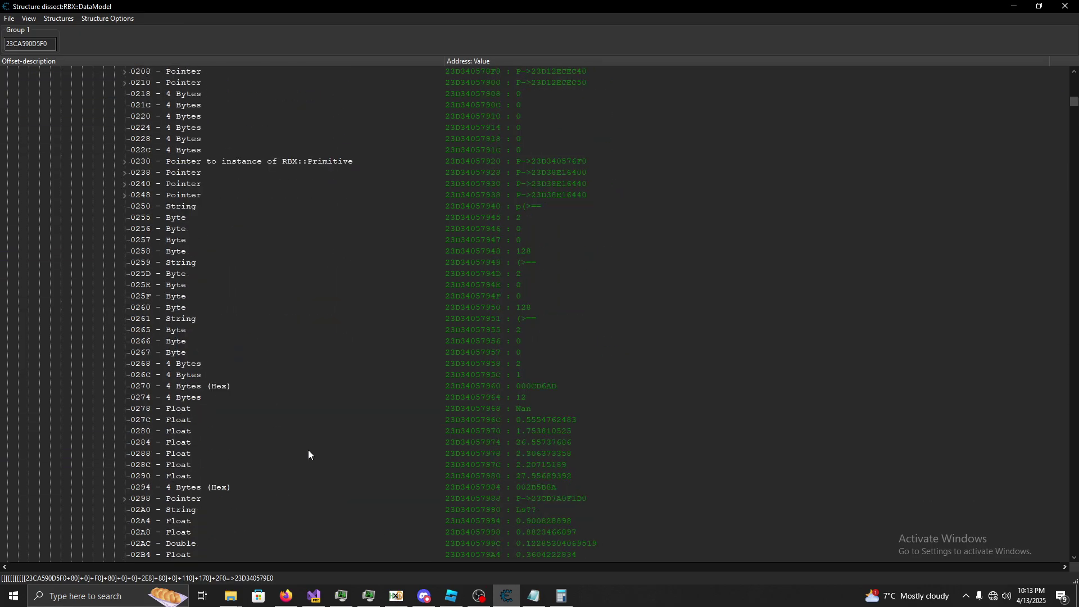
pyautogui.scroll(-6, 310, 450)
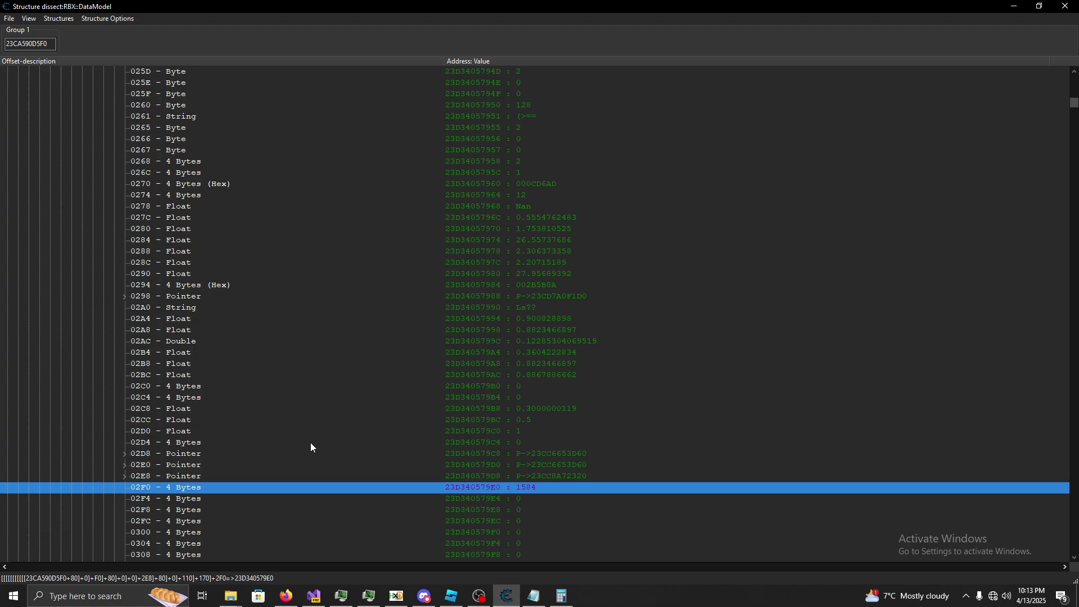
pyautogui.click(124, 454)
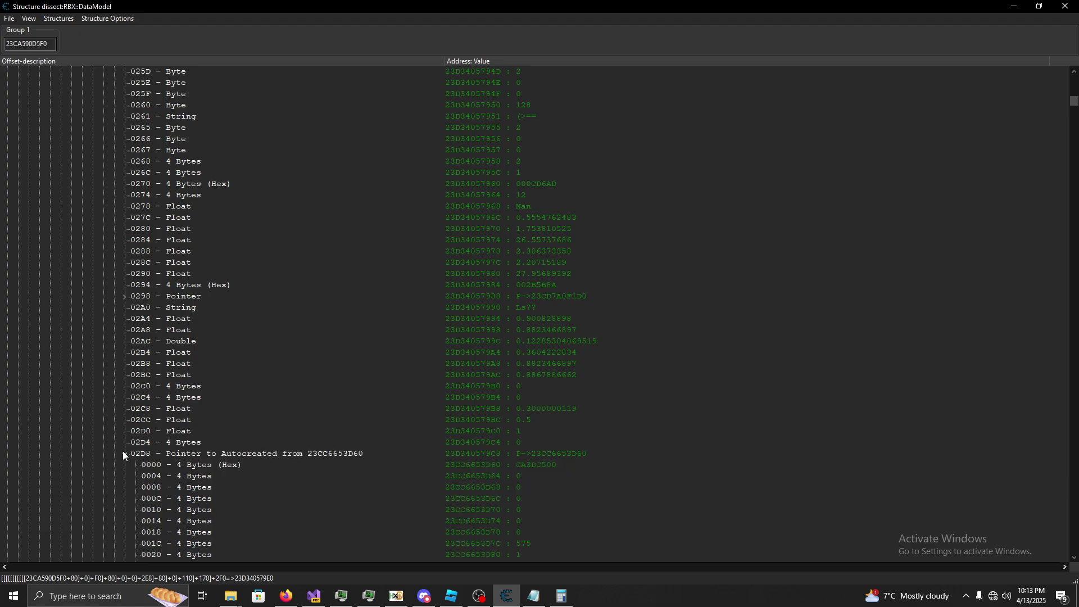
pyautogui.click(123, 453)
pyautogui.click(219, 458)
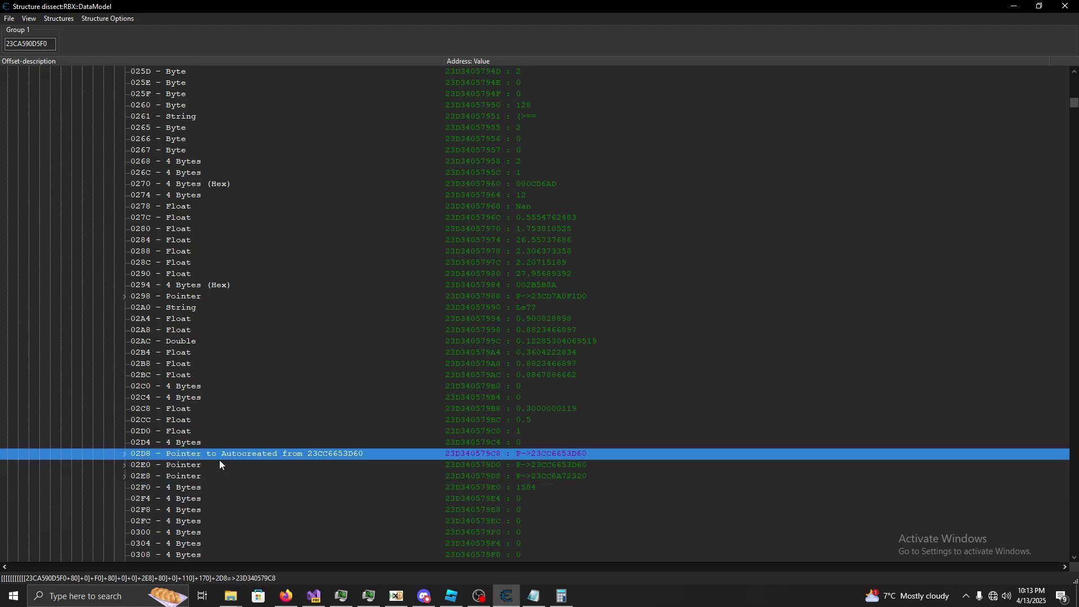
pyautogui.press('Down')
pyautogui.click(125, 465)
pyautogui.click(125, 465)
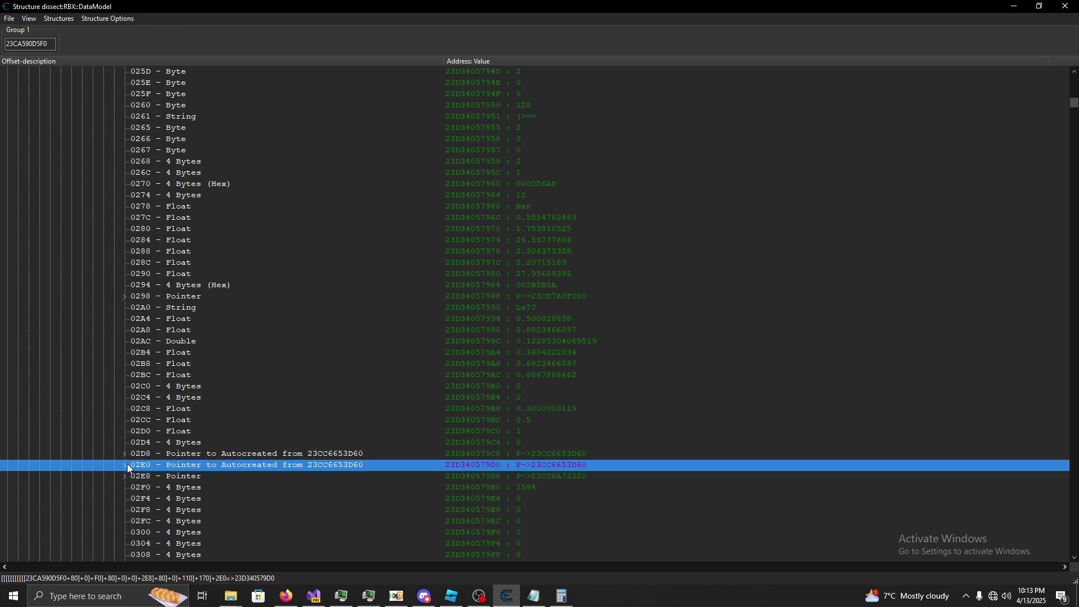
# Scroll back up through the Primitive structure's earlier offsets toward 00A4.
pyautogui.scroll(-5, 168, 444)
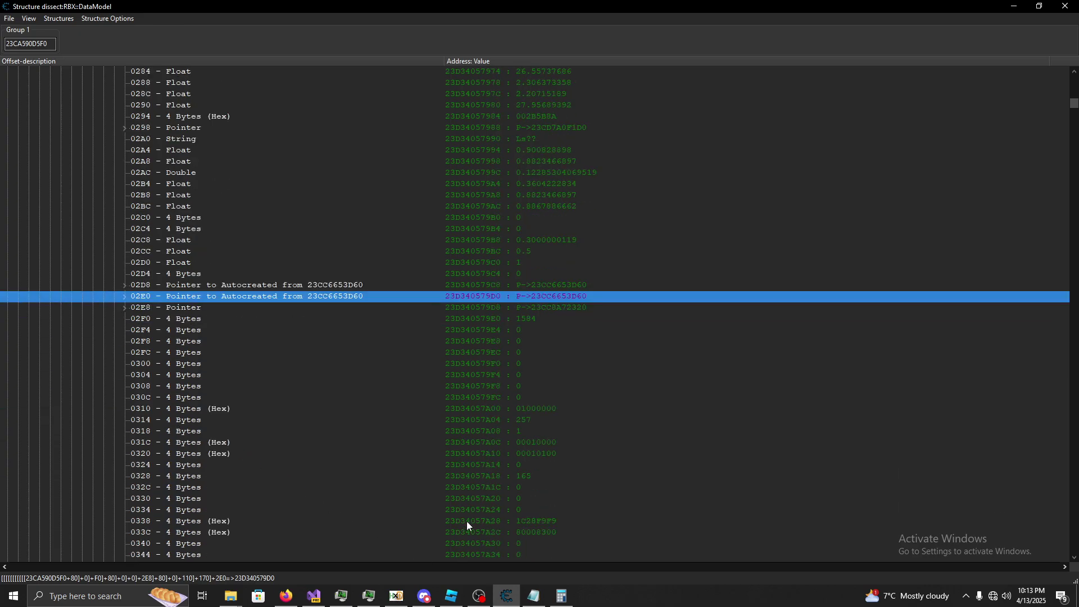
pyautogui.scroll(10, 467, 517)
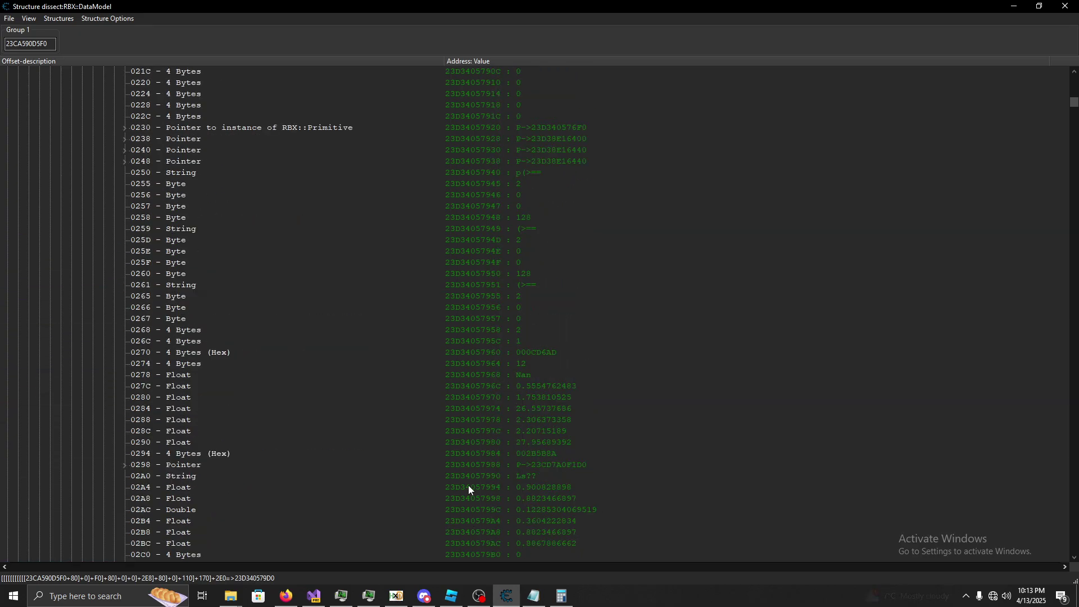
pyautogui.scroll(12, 469, 489)
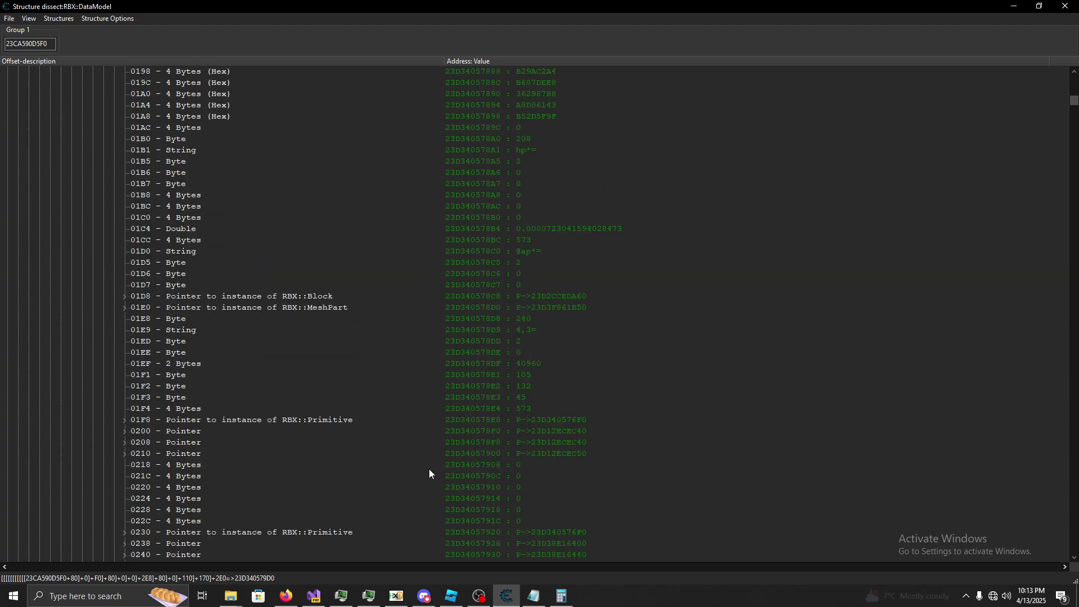
pyautogui.scroll(6, 430, 466)
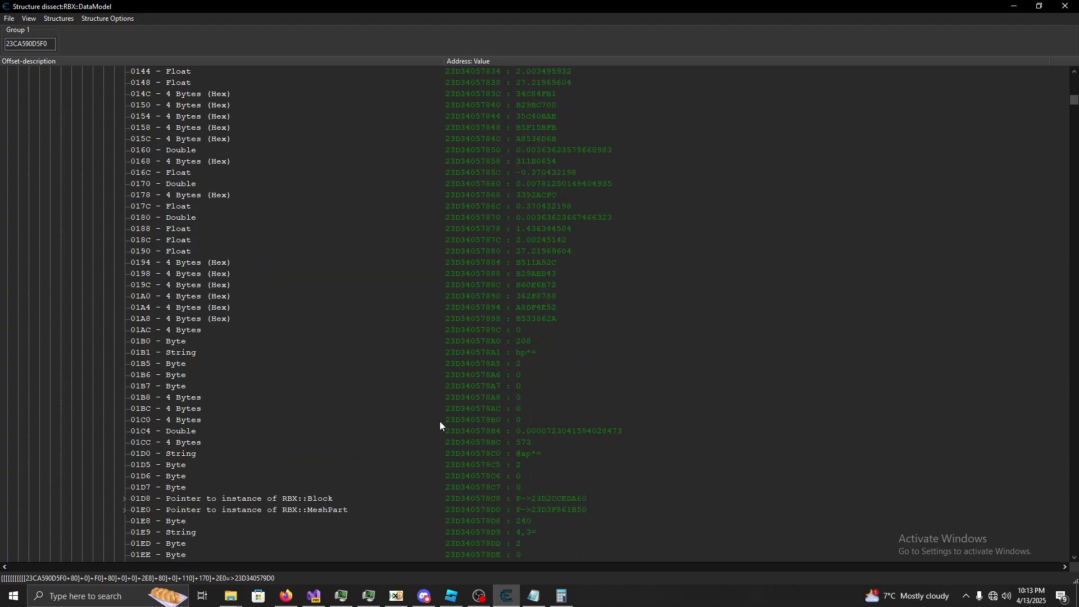
pyautogui.scroll(2, 449, 427)
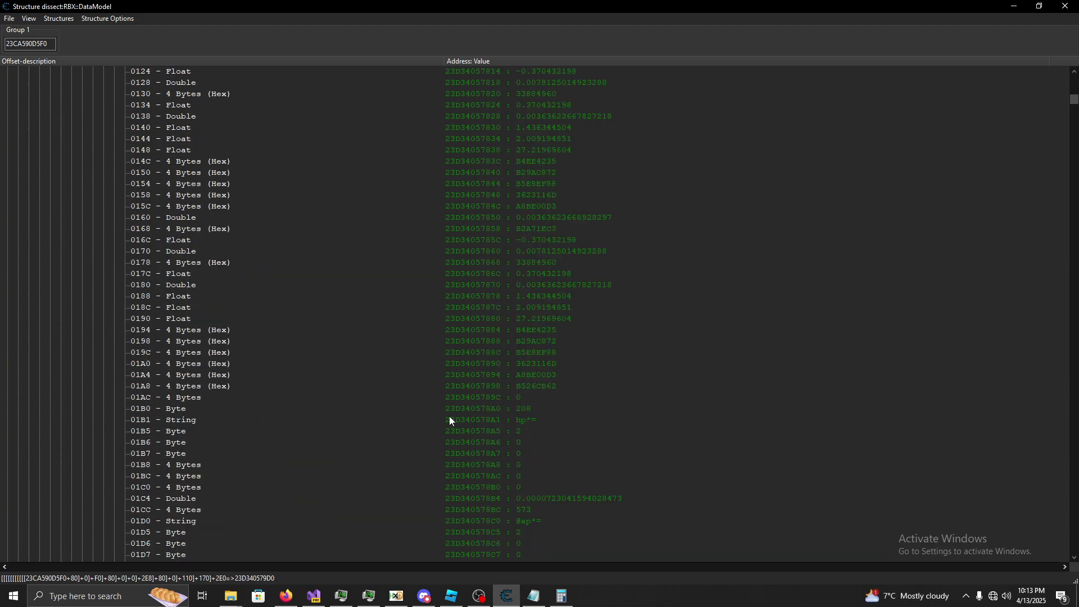
pyautogui.scroll(16, 449, 427)
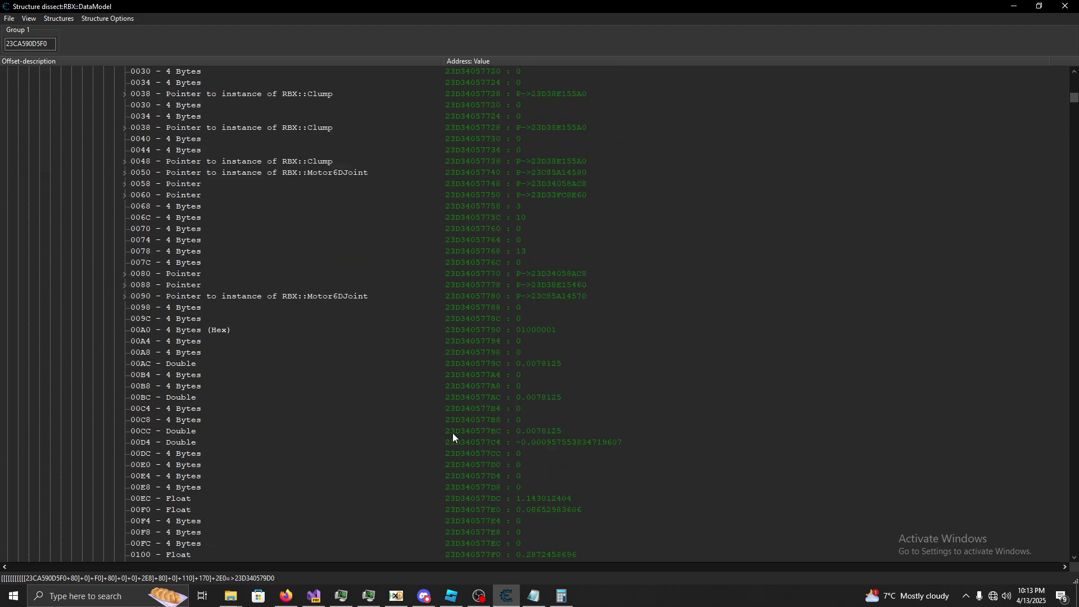
pyautogui.scroll(18, 453, 432)
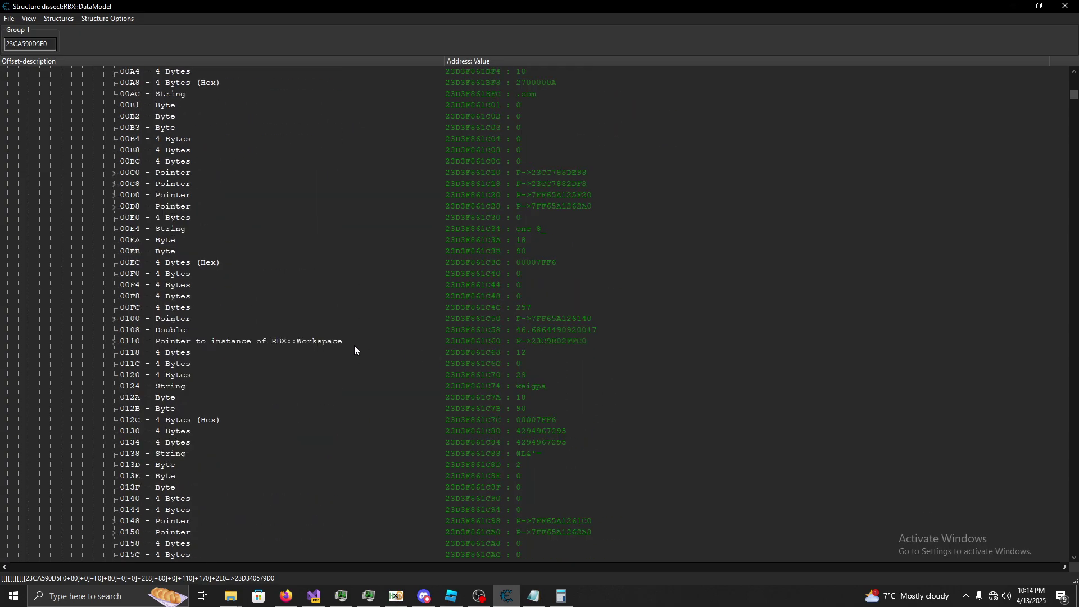
# Check the 0100 pointer and 00AC string, select the 0080 pointer, and restore the dissect window.
pyautogui.click(297, 319)
pyautogui.scroll(5, 347, 324)
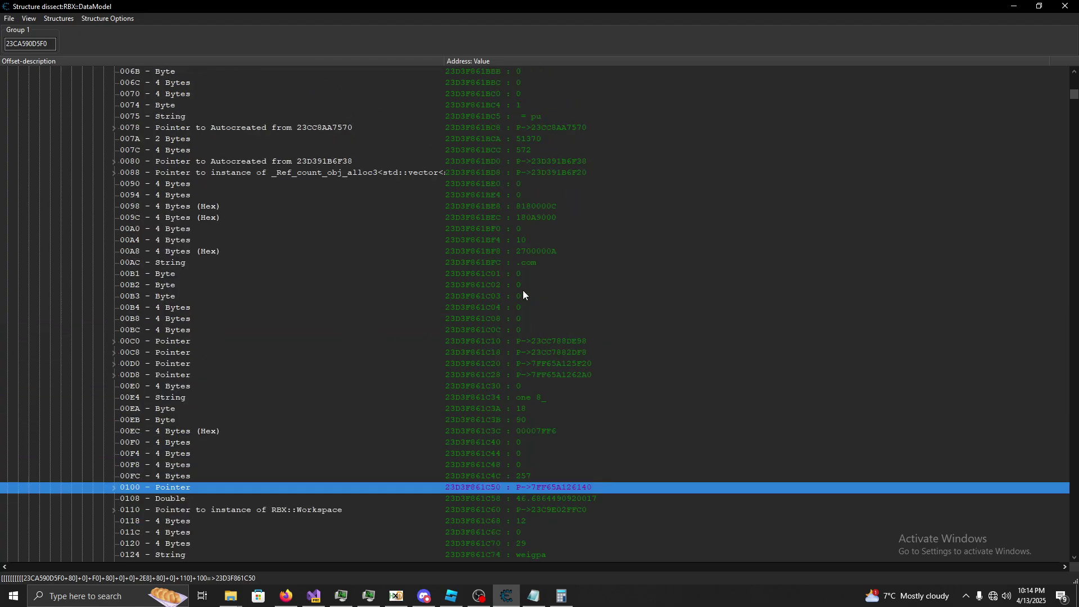
pyautogui.click(531, 274)
pyautogui.scroll(10, 496, 328)
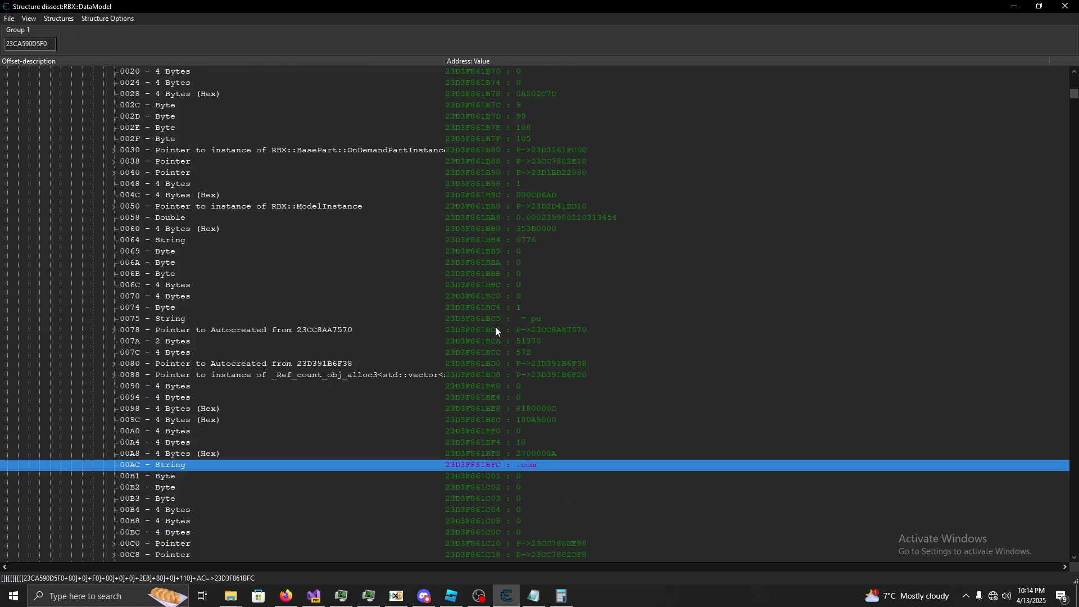
pyautogui.scroll(11, 496, 331)
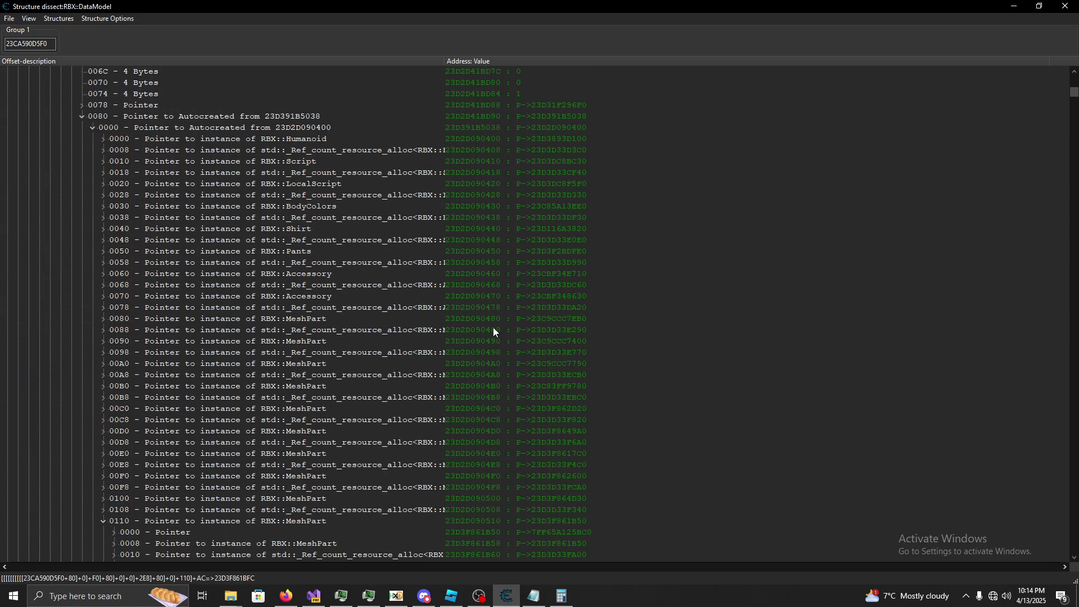
pyautogui.scroll(1, 169, 185)
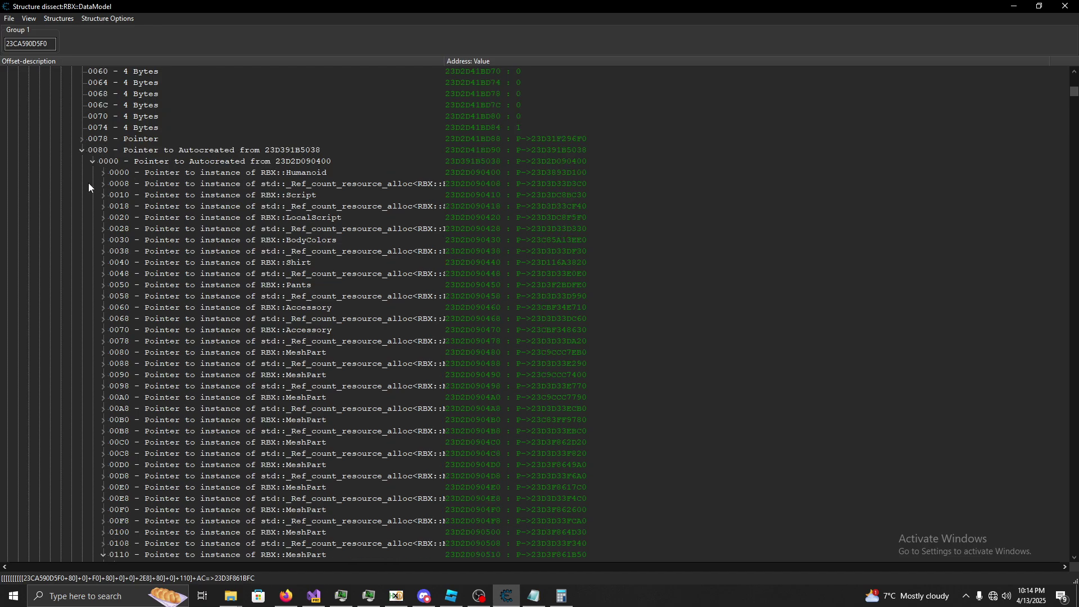
pyautogui.click(99, 150)
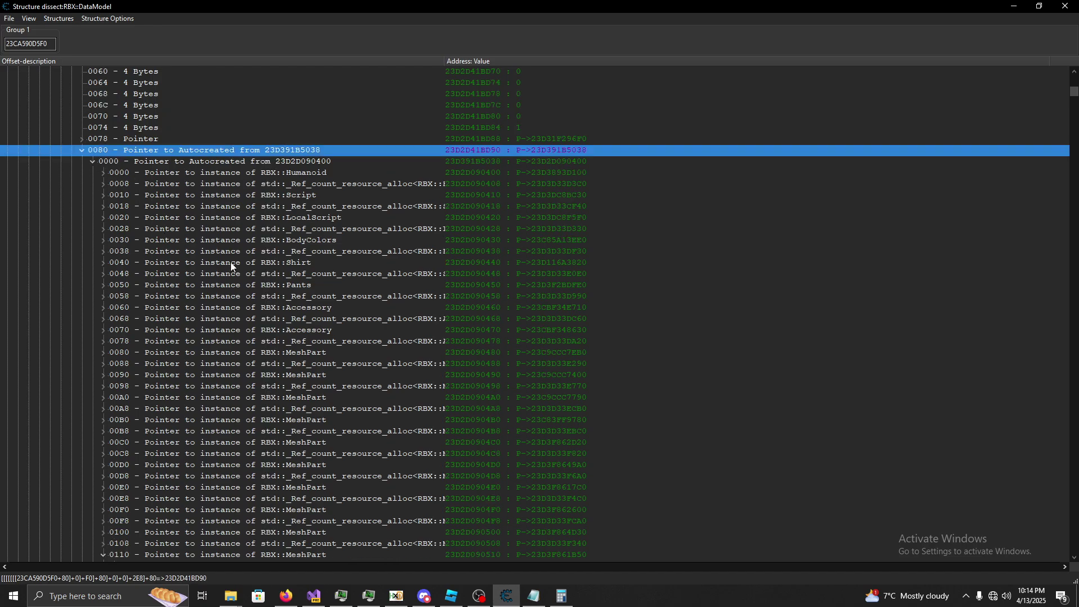
pyautogui.scroll(1, 283, 282)
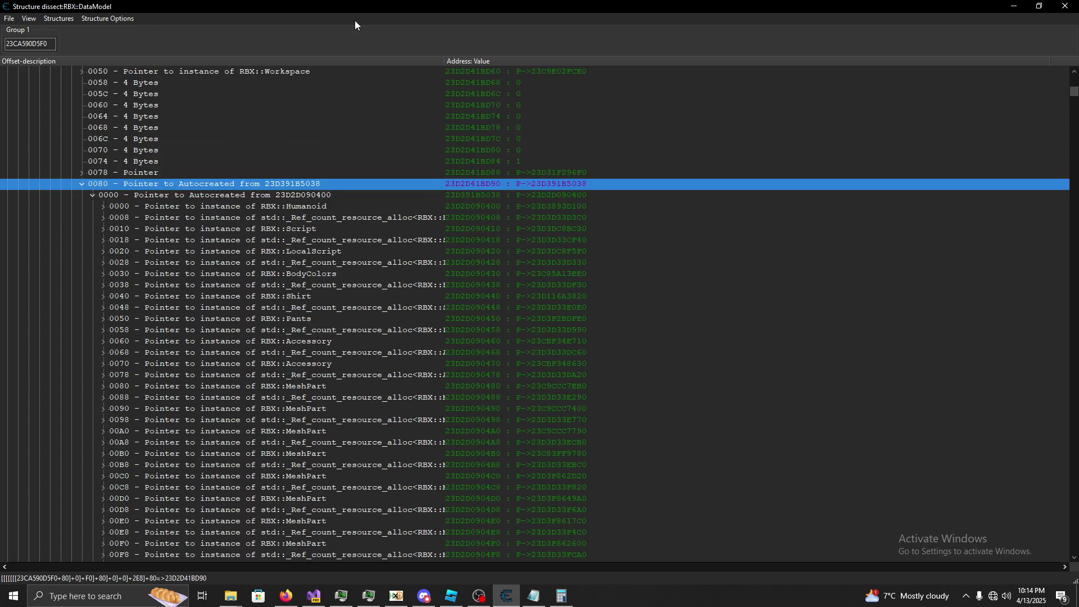
pyautogui.doubleClick(372, 4)
# Bring the main Cheat Engine window forward, open the Memory Viewer, then close it.
pyautogui.click(505, 596)
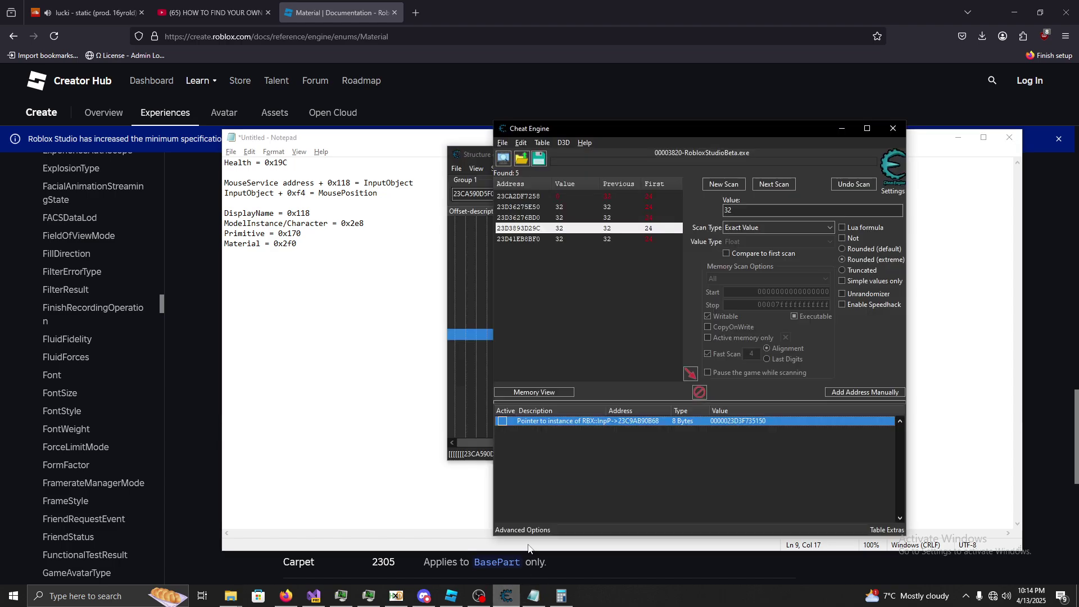
pyautogui.click(528, 392)
pyautogui.scroll(-2, 245, 388)
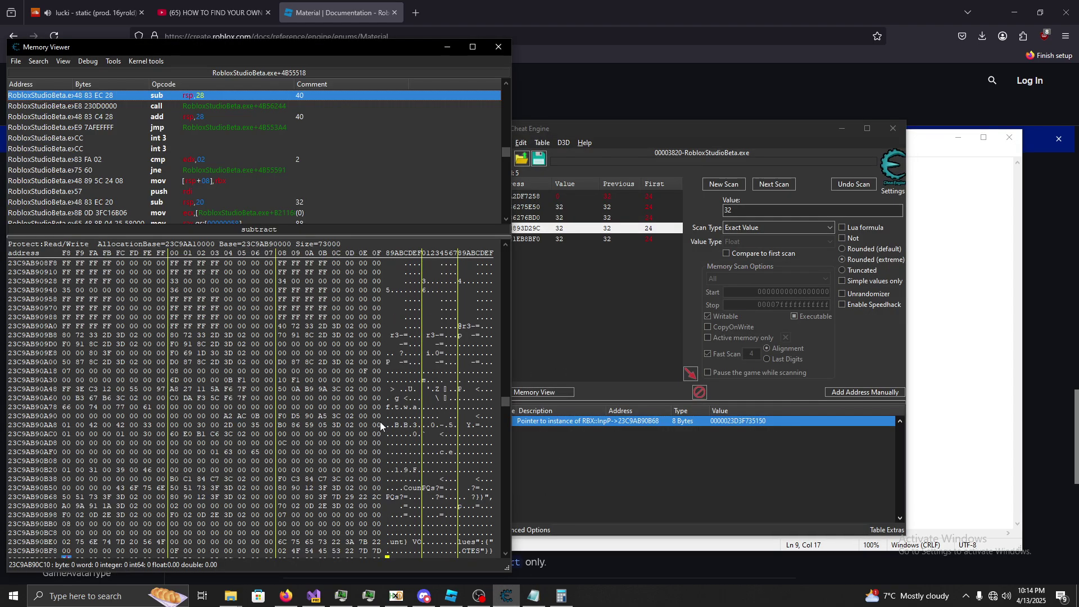
pyautogui.click(497, 46)
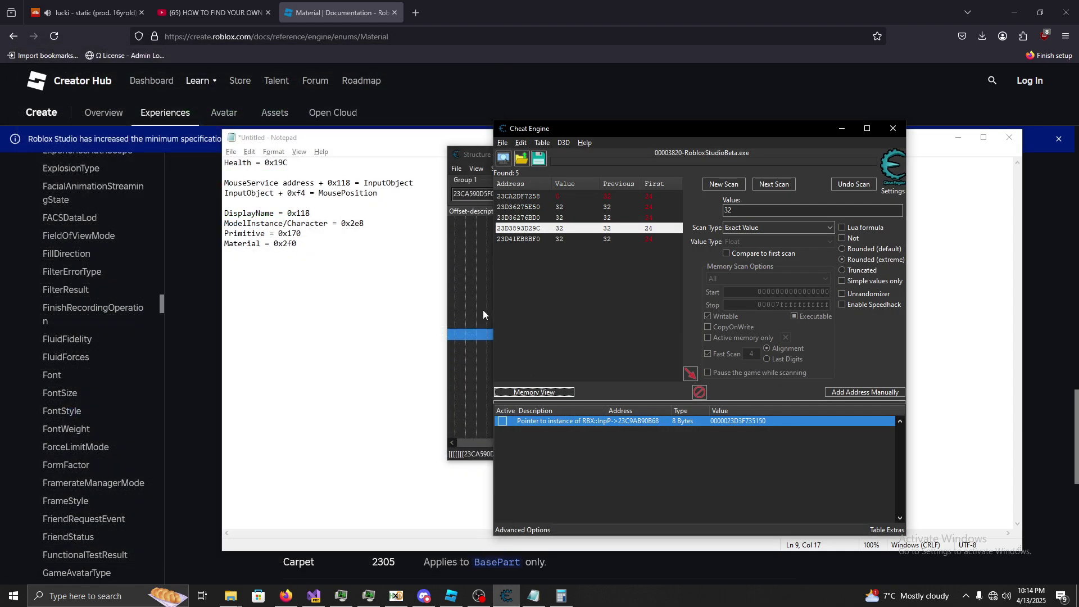
pyautogui.click(478, 334)
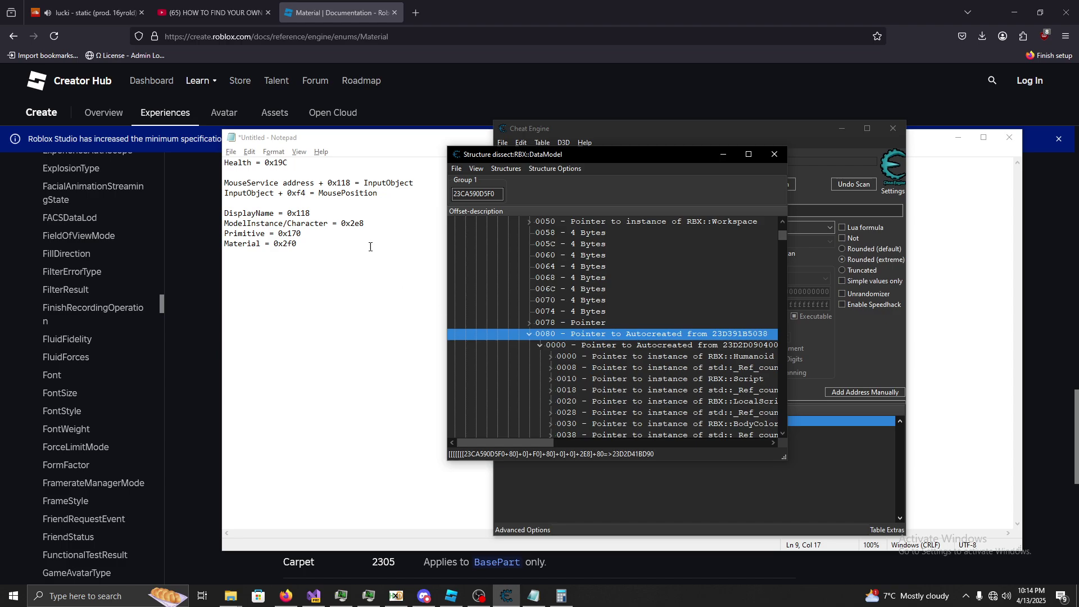
# Review the Notepad offset notes, raise Cheat Engine's main scanner, then switch to OBS.
pyautogui.click(301, 142)
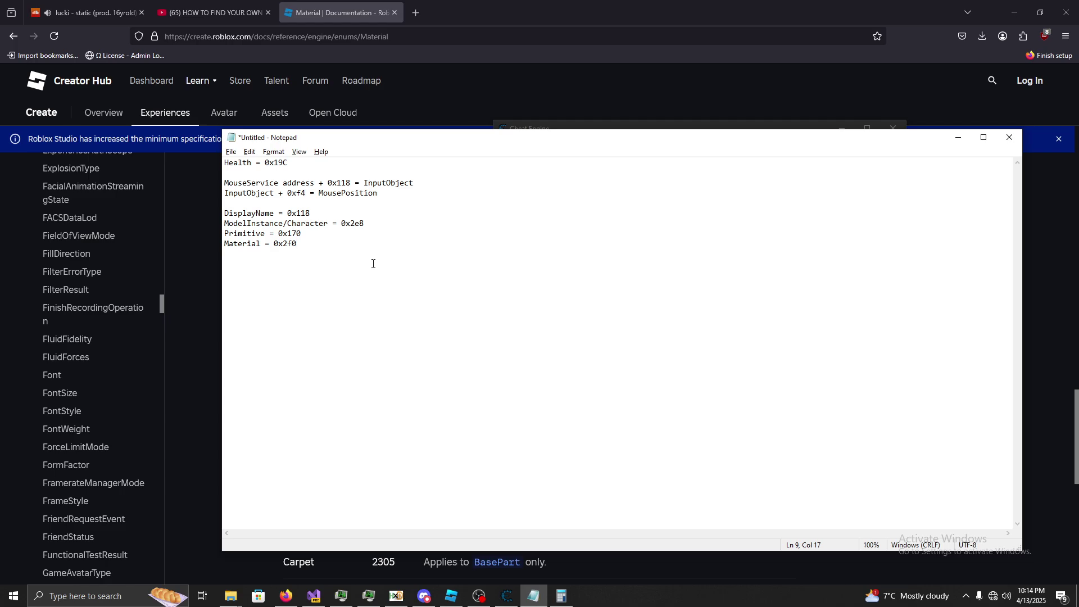
pyautogui.click(506, 595)
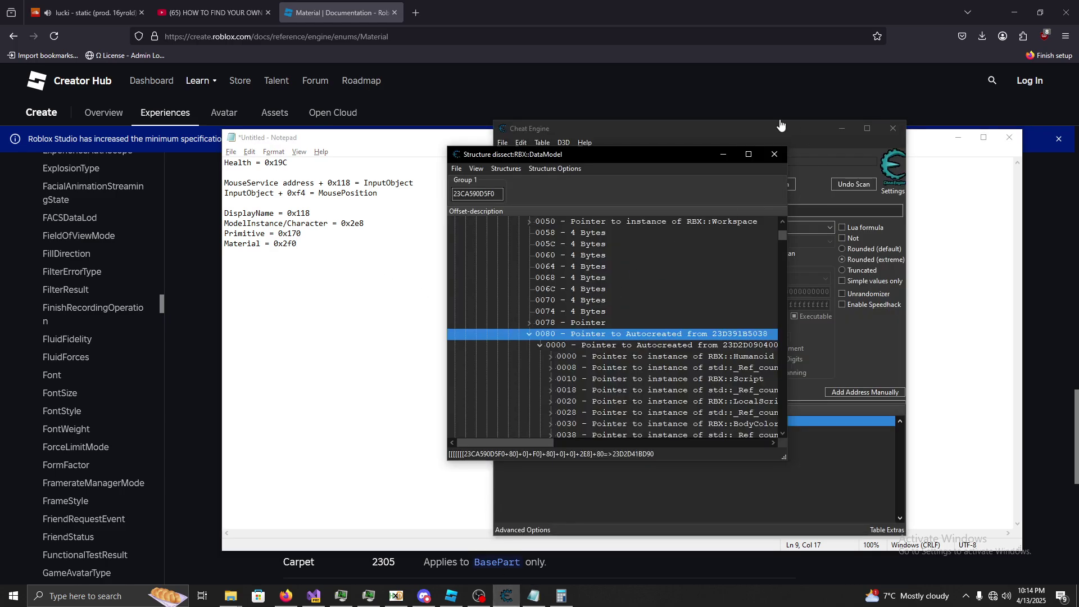
pyautogui.click(768, 160)
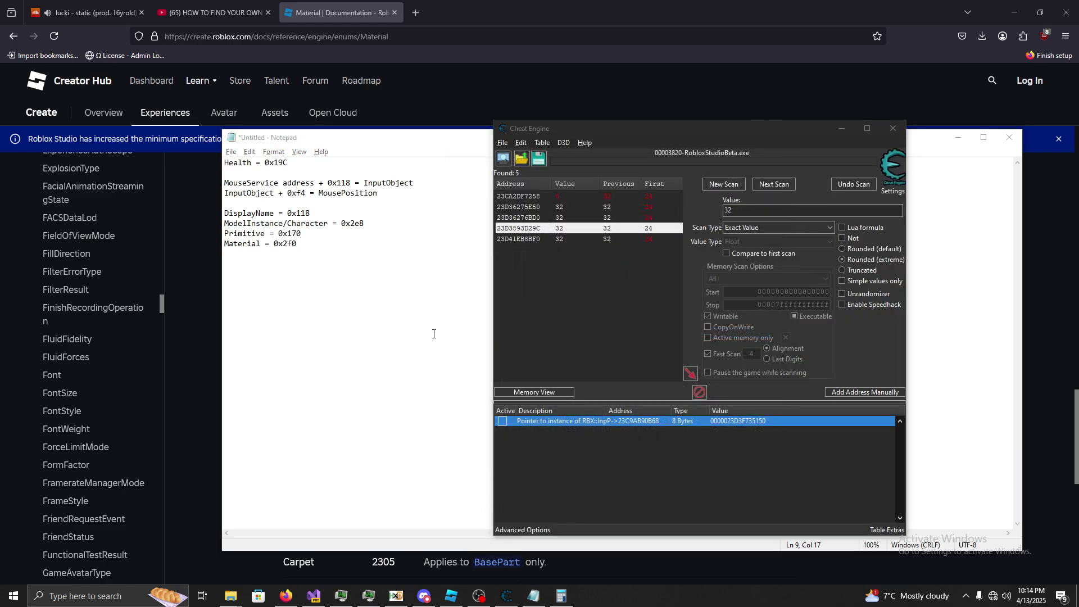
pyautogui.click(479, 596)
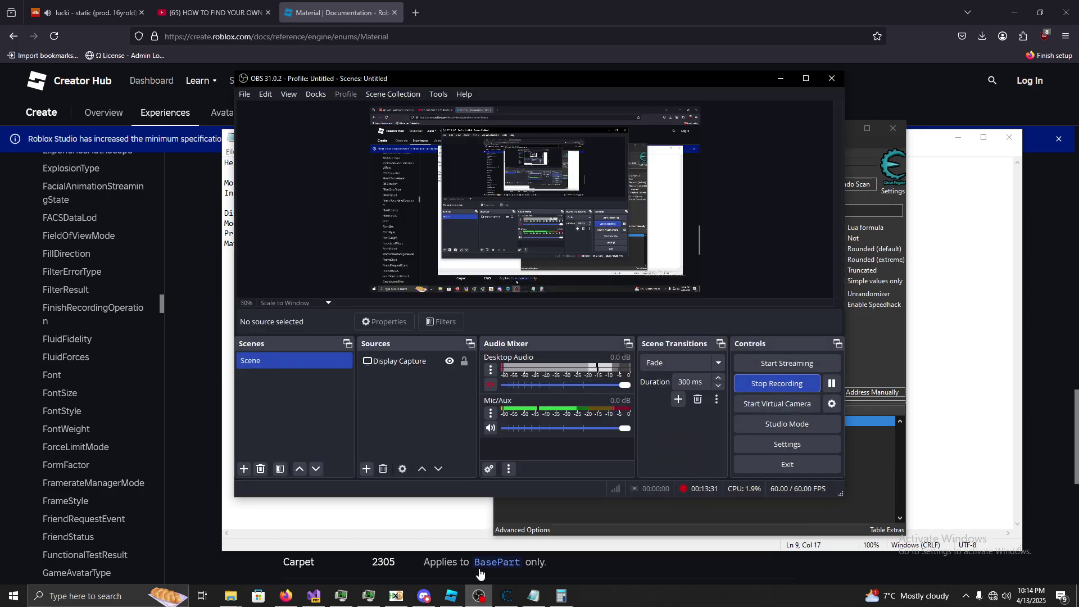